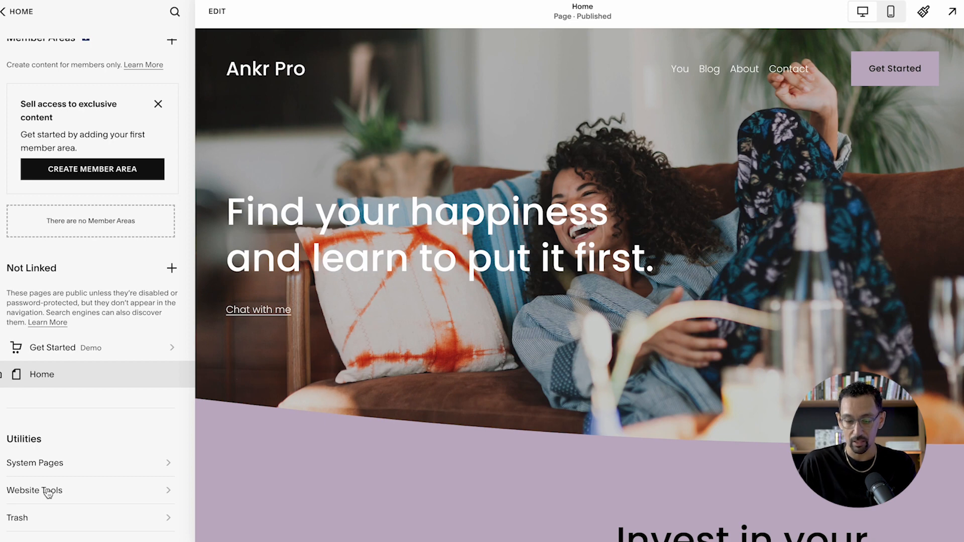
# - Look over the Website Tools and Site Styles options, and return to the main site menu
pyautogui.click(59, 491)
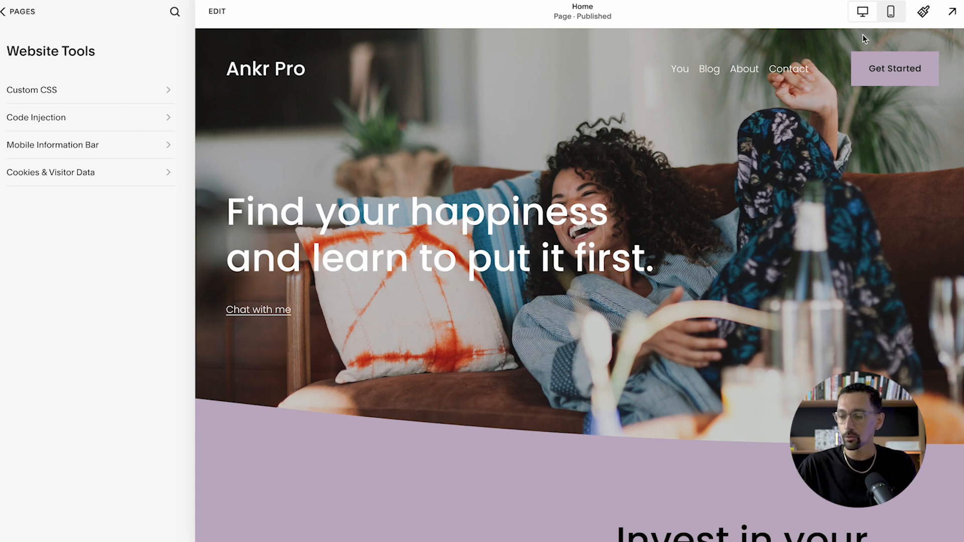
pyautogui.click(923, 12)
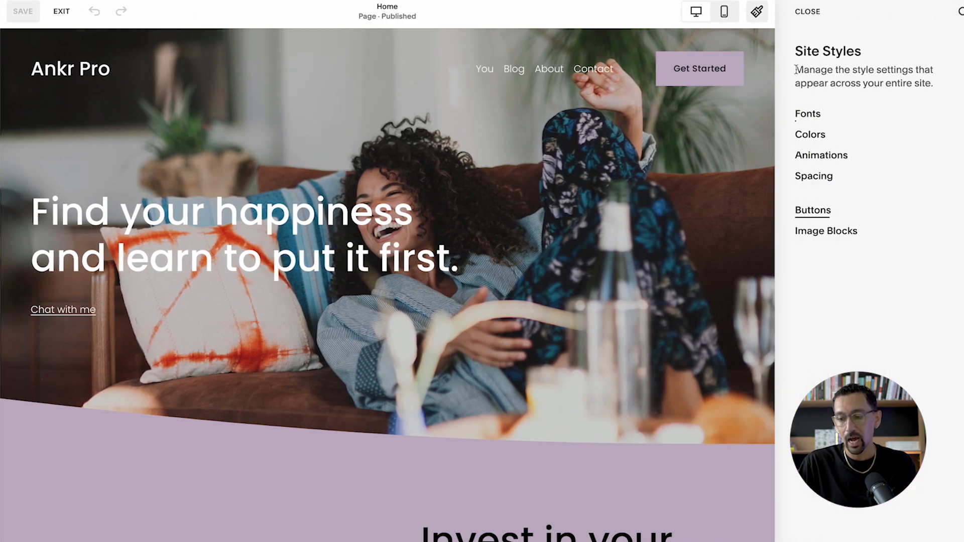
pyautogui.click(802, 20)
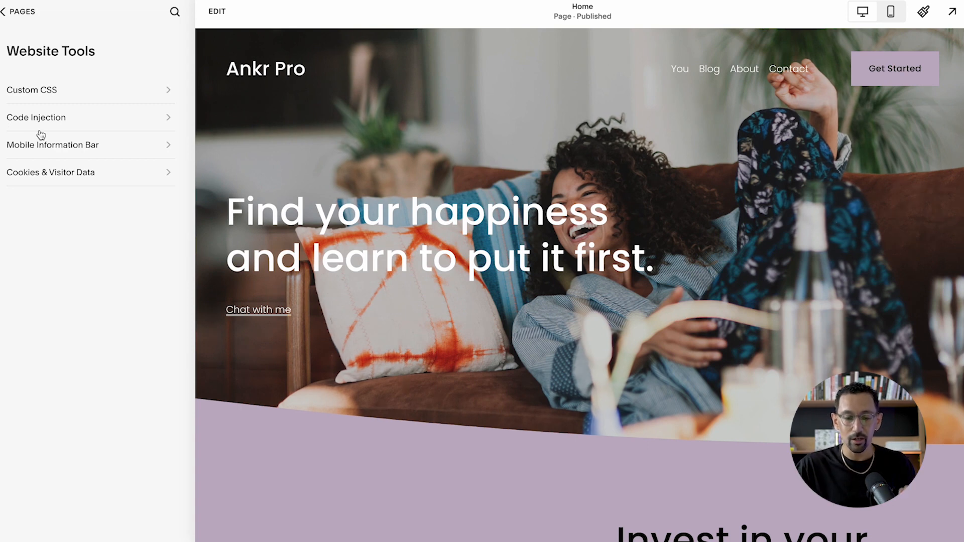
pyautogui.click(22, 15)
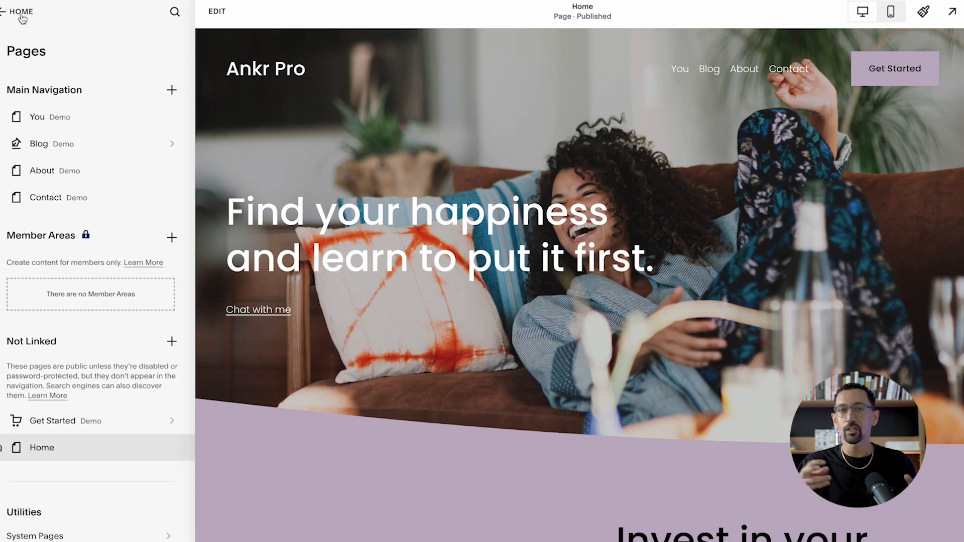
pyautogui.click(21, 15)
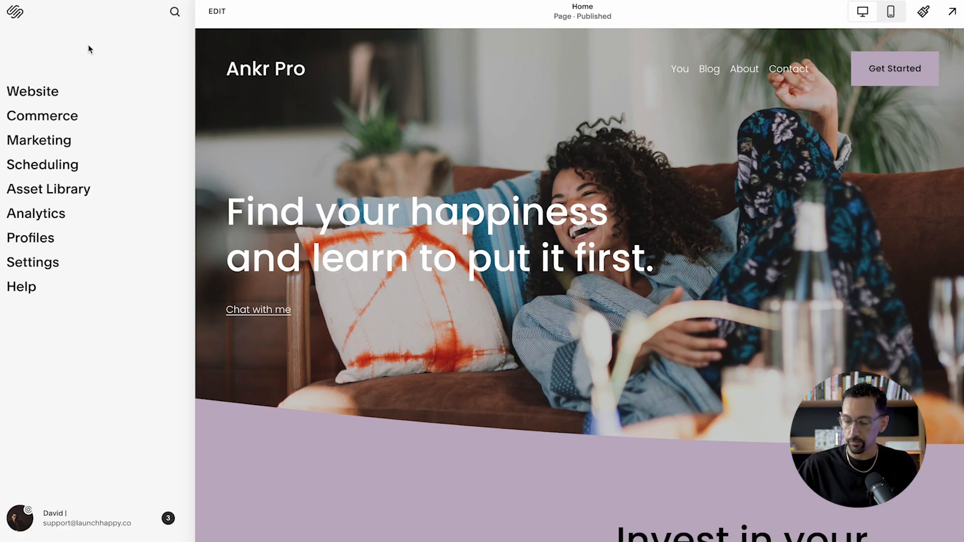
# - Search the site settings for "brow", view the Browser Icon settings, and leave them
pyautogui.press('/')
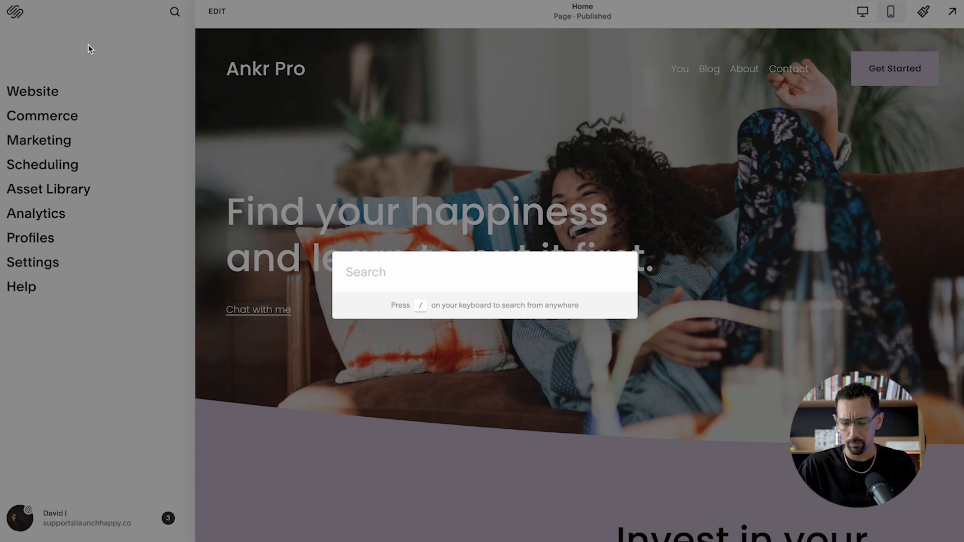
pyautogui.write('brow')
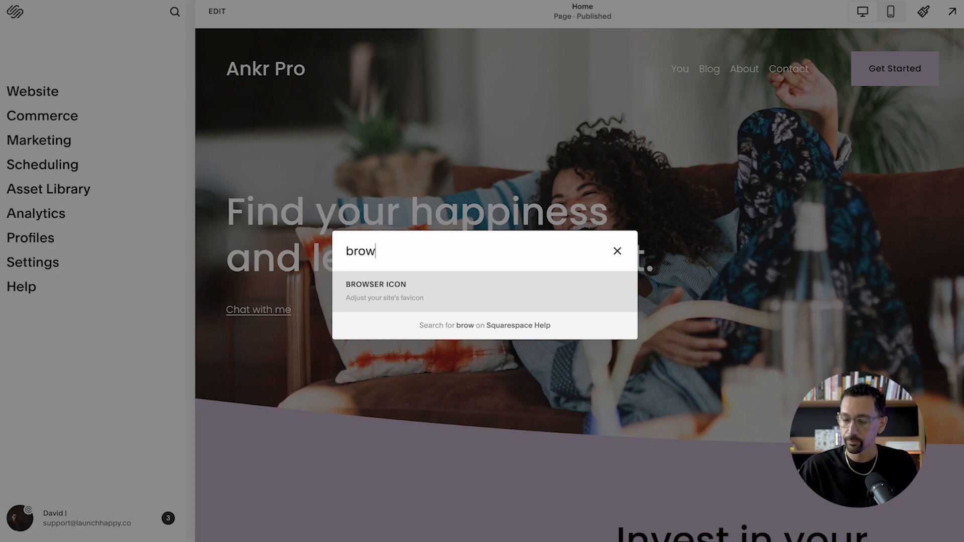
pyautogui.click(444, 286)
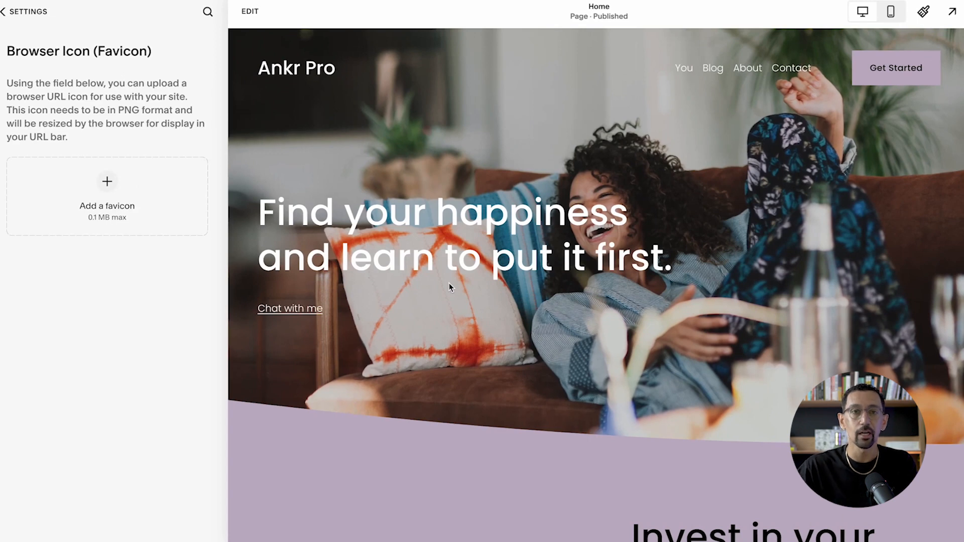
pyautogui.click(29, 12)
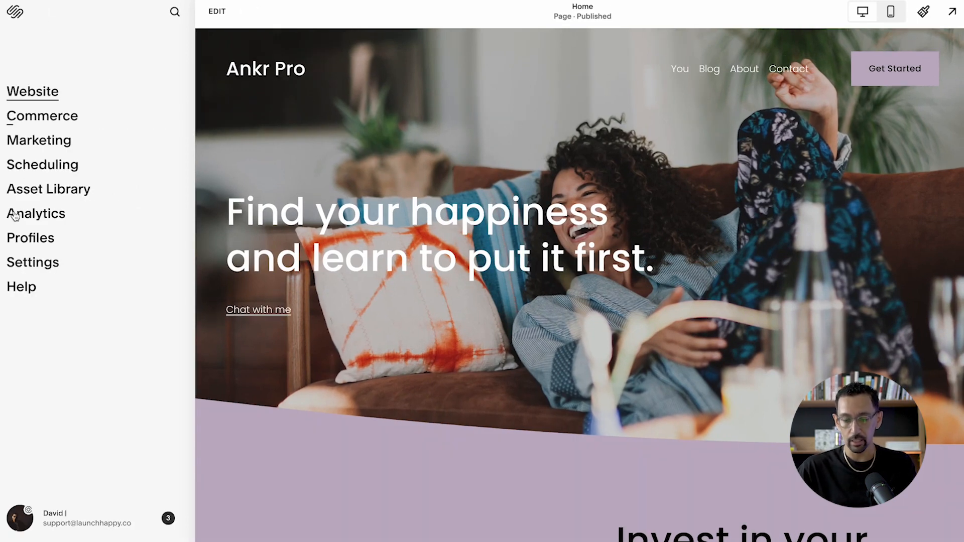
# - Look through the full list of site Settings from Domains down to Circle Labs, and return to the main menu
pyautogui.click(40, 270)
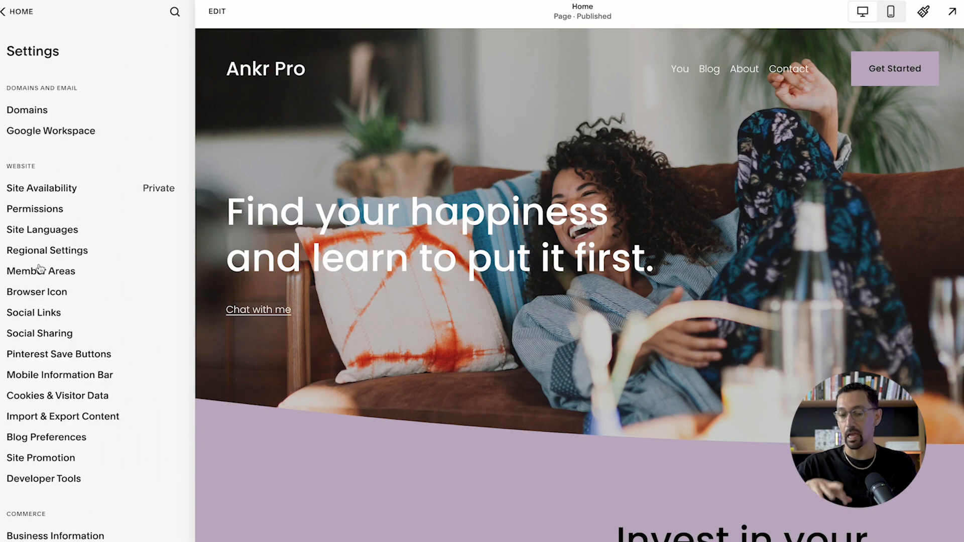
pyautogui.scroll(-10, 46, 215)
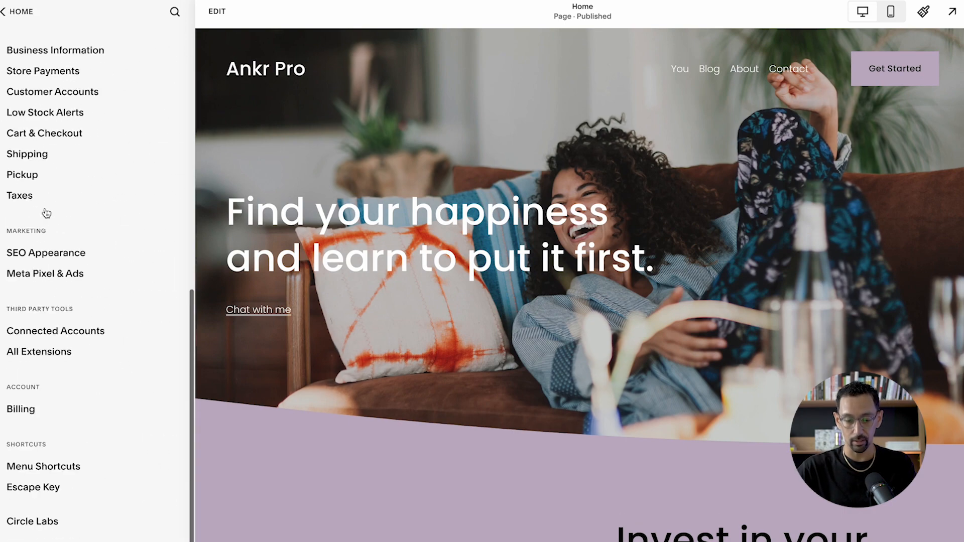
pyautogui.scroll(10, 46, 212)
pyautogui.scroll(-10, 46, 212)
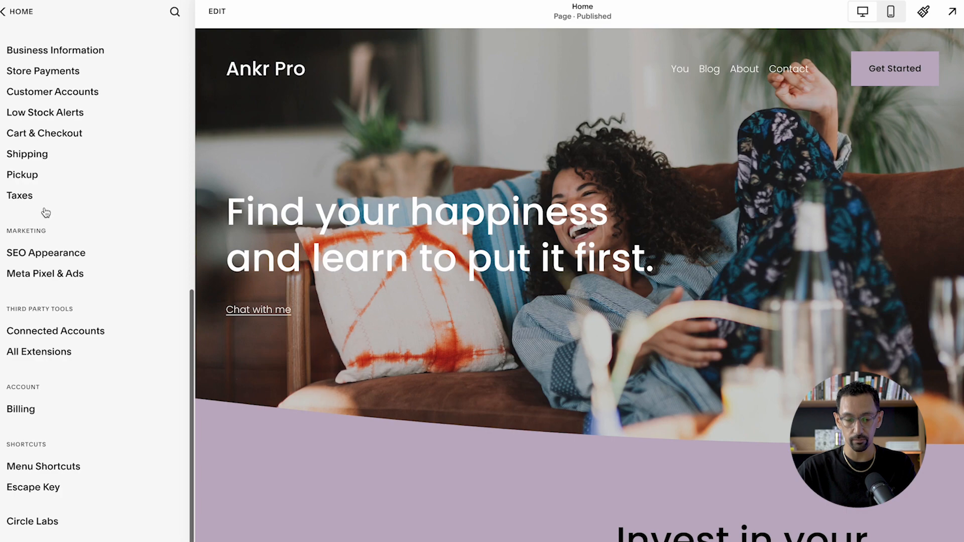
pyautogui.scroll(2, 72, 215)
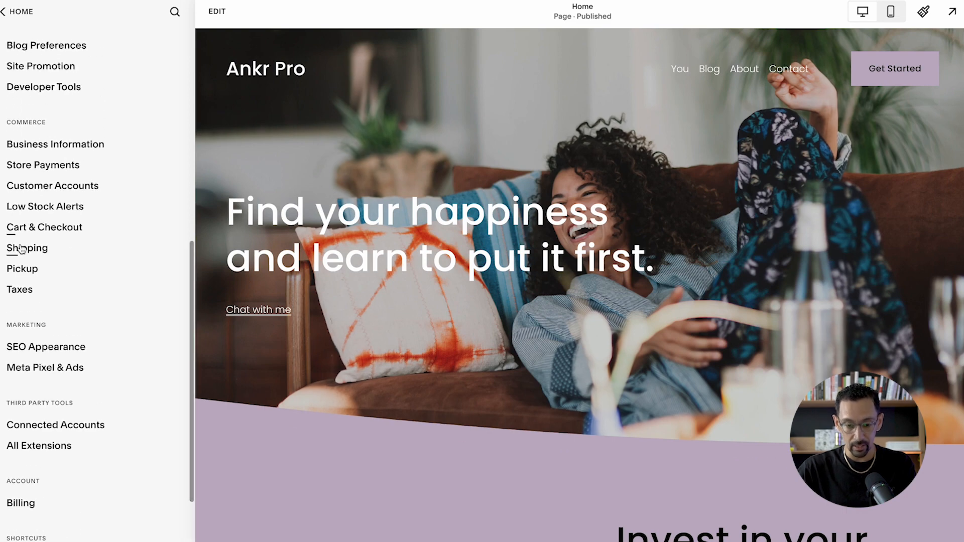
pyautogui.scroll(-2, 50, 294)
pyautogui.scroll(10, 60, 295)
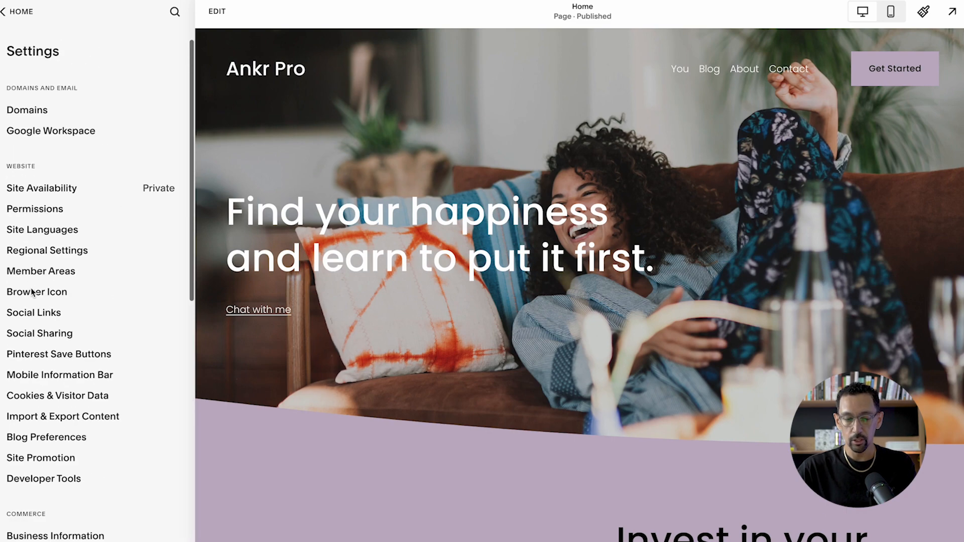
pyautogui.click(17, 11)
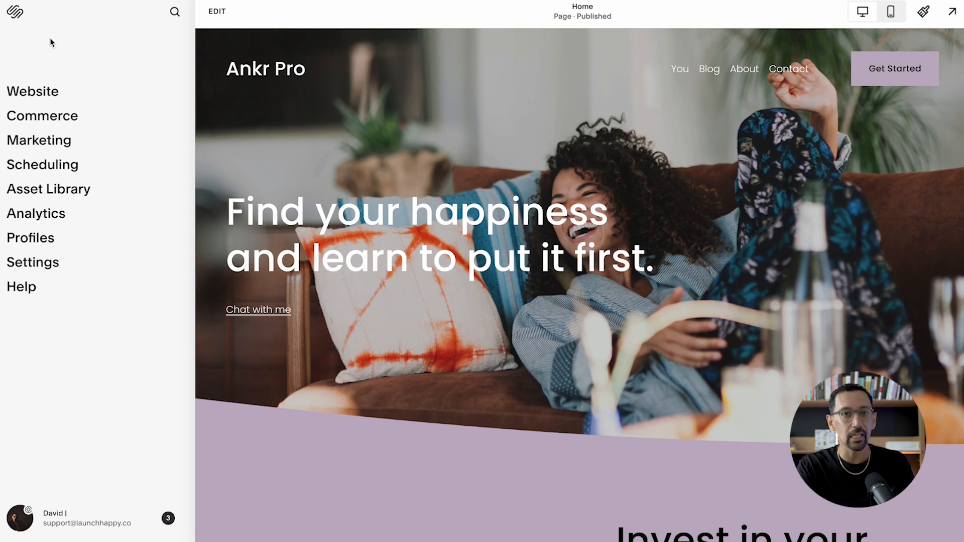
pyautogui.press('/')
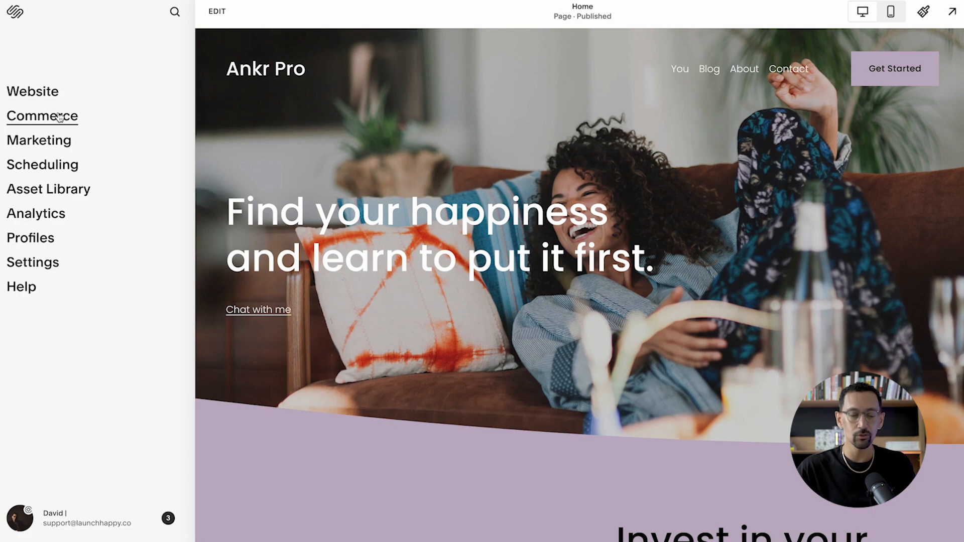
pyautogui.press('/')
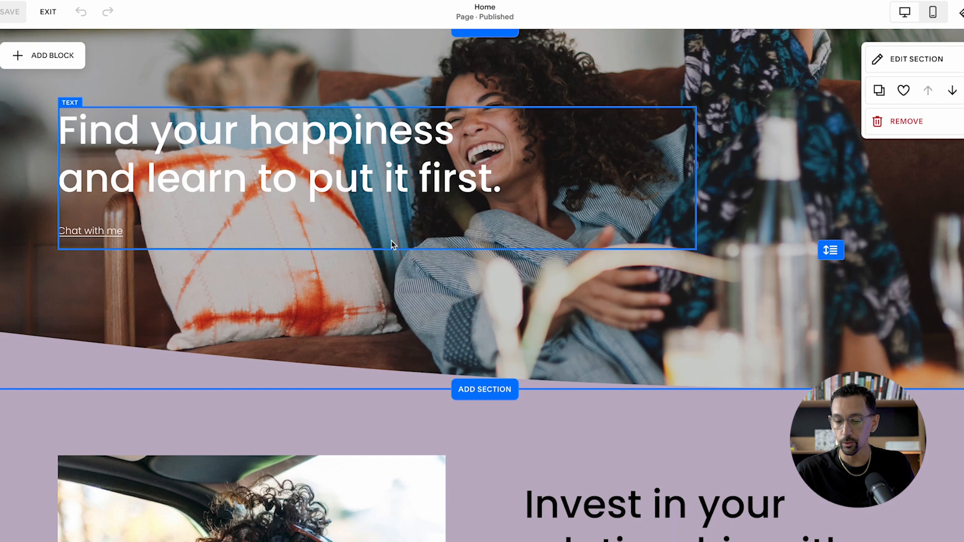
# - Switch the Home page editor to the mobile view at the image of the two women
pyautogui.scroll(-7, 391, 240)
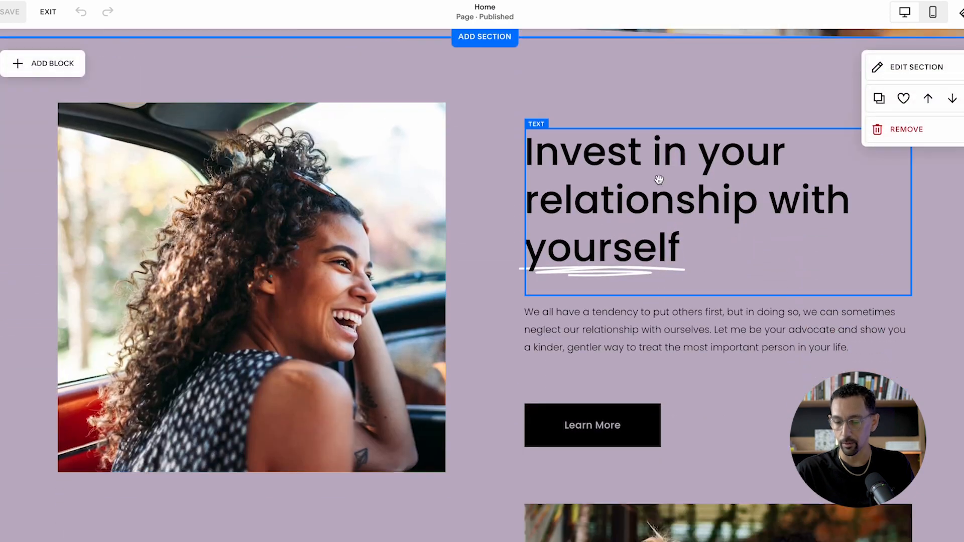
pyautogui.scroll(-7, 667, 185)
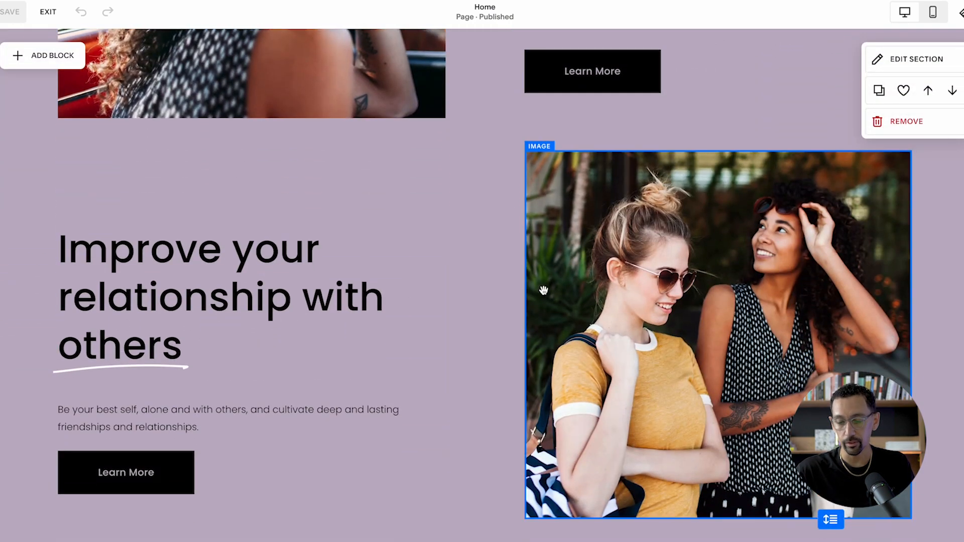
pyautogui.click(591, 300)
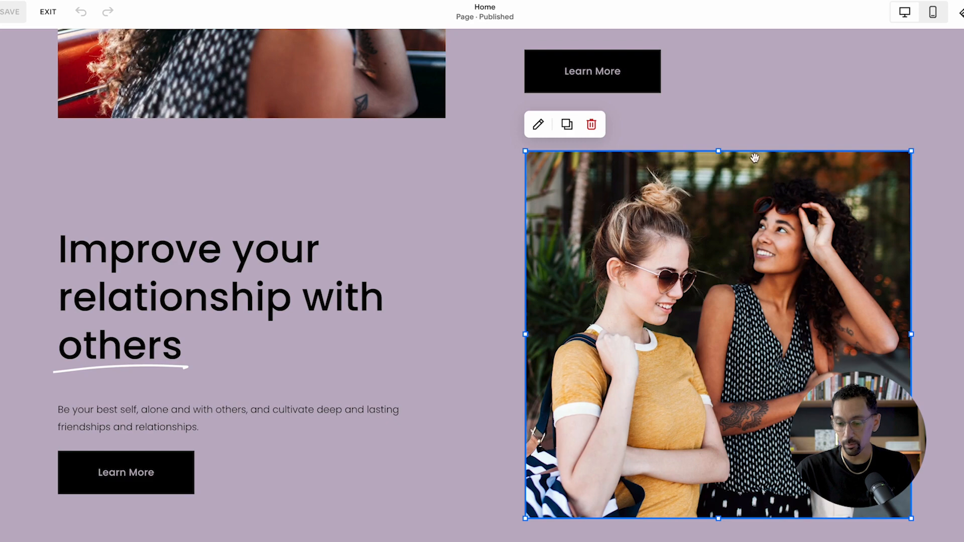
pyautogui.click(936, 13)
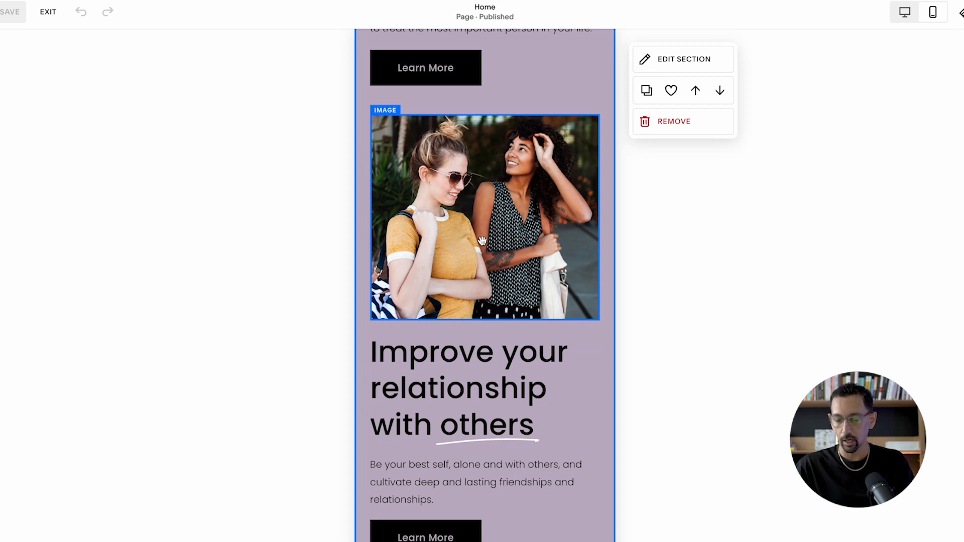
# - Try reordering the two-women image down and up among the mobile blocks, ending directly above the "Improve your relationship with others" heading
pyautogui.click(547, 200)
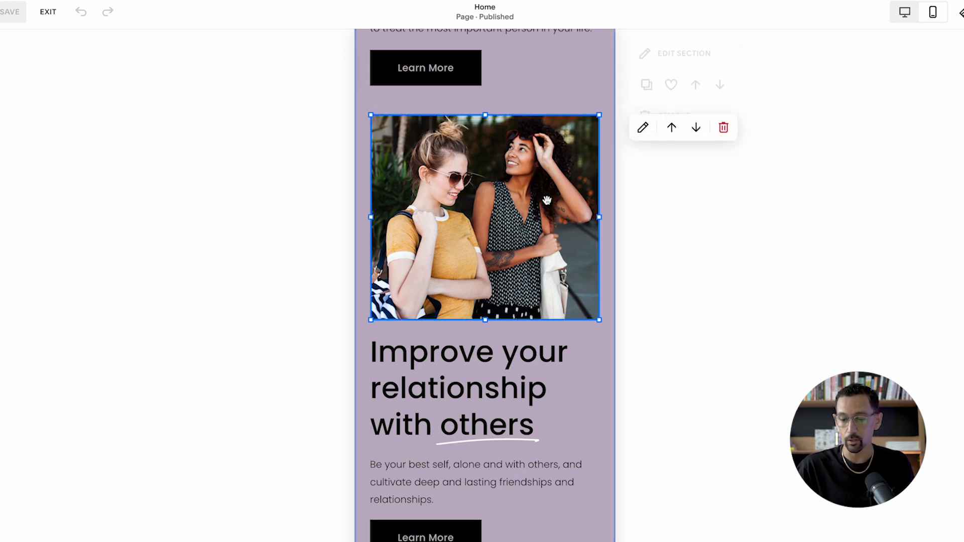
pyautogui.click(696, 129)
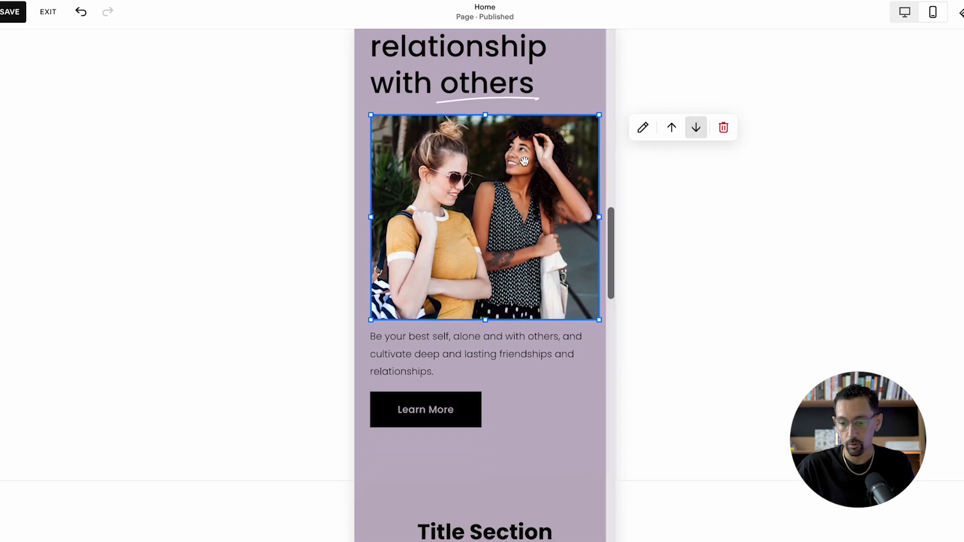
pyautogui.scroll(2, 536, 163)
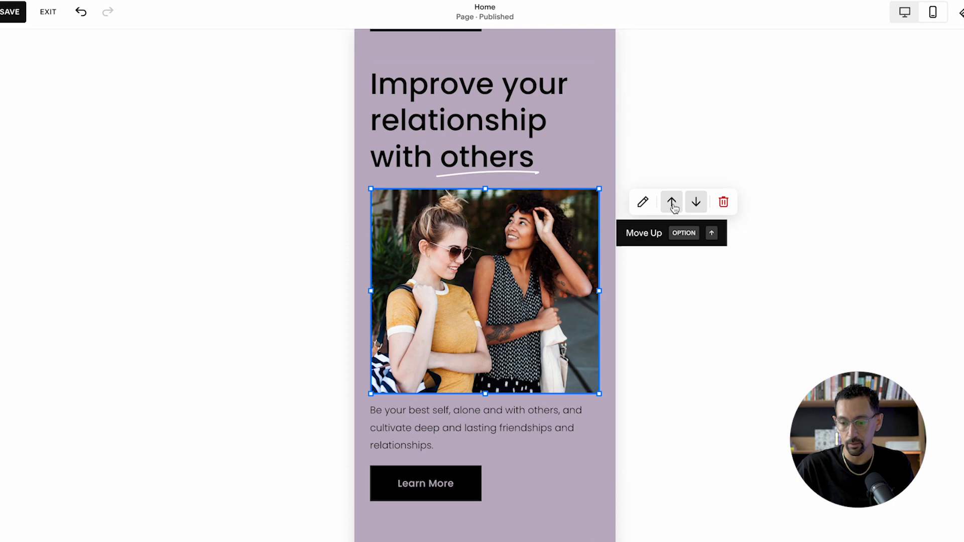
pyautogui.hotkey('alt', 'Up')
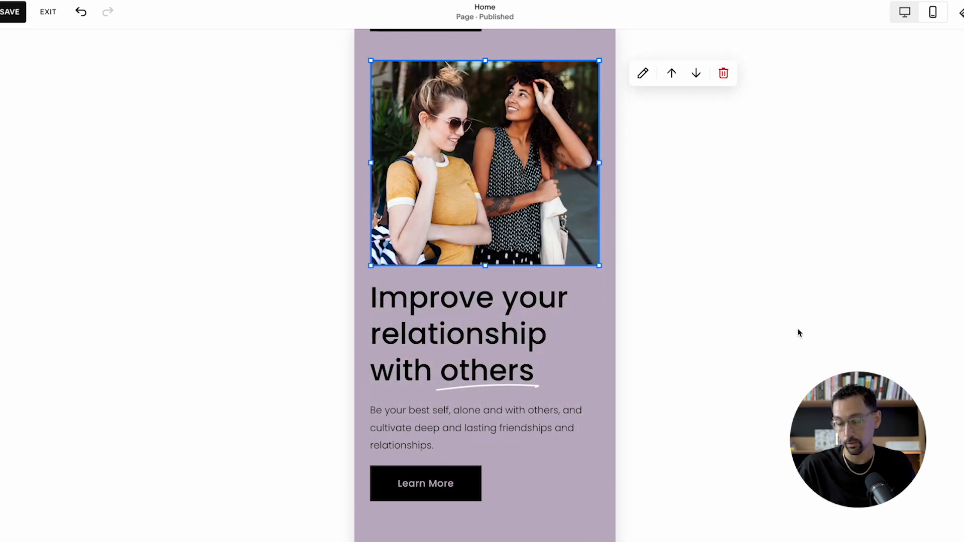
pyautogui.hotkey('alt', 'Down')
pyautogui.hotkey('alt', 'Up')
pyautogui.hotkey('alt', 'Up')
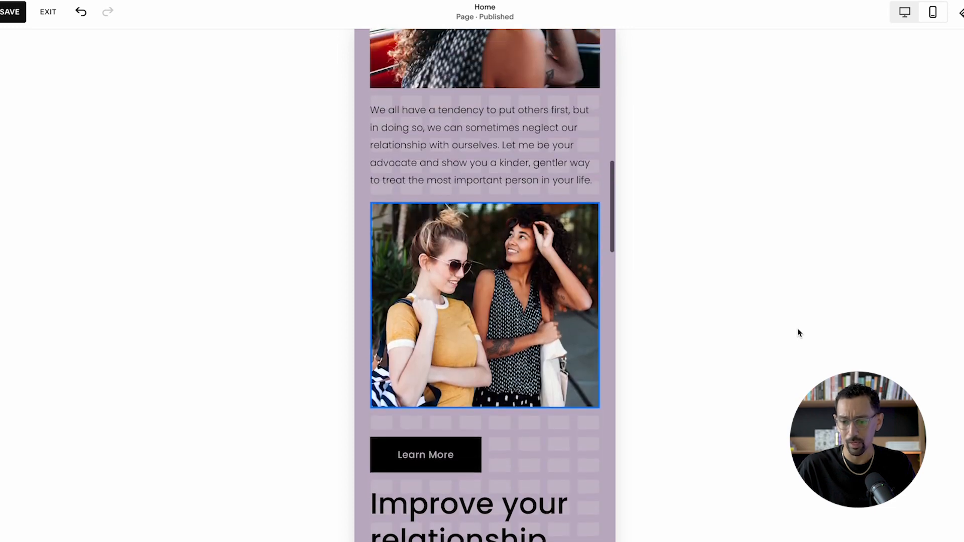
pyautogui.scroll(-2, 505, 333)
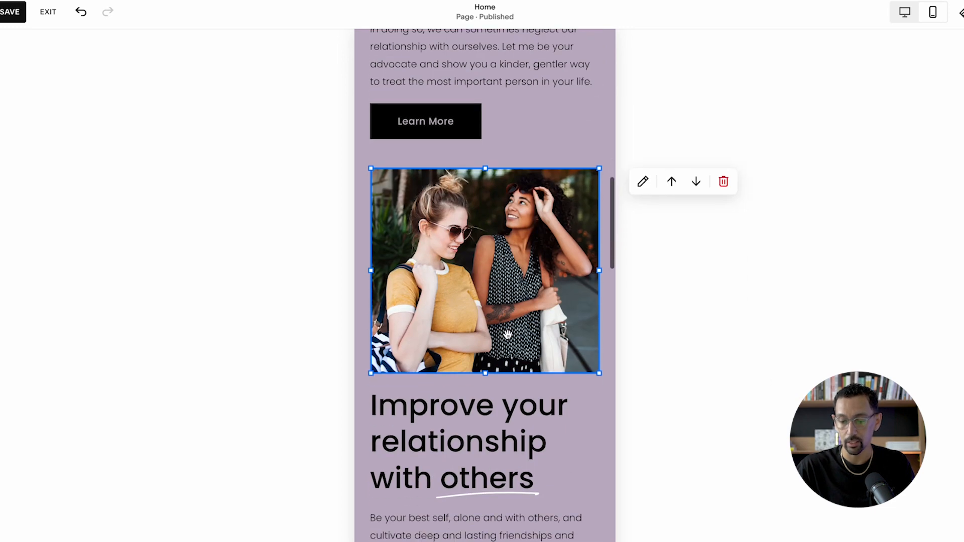
# - Overlap the "Improve your relationship with others" heading on the image, try it behind and in front, and restore it below the image
pyautogui.moveTo(506, 285); pyautogui.dragTo(533, 288)
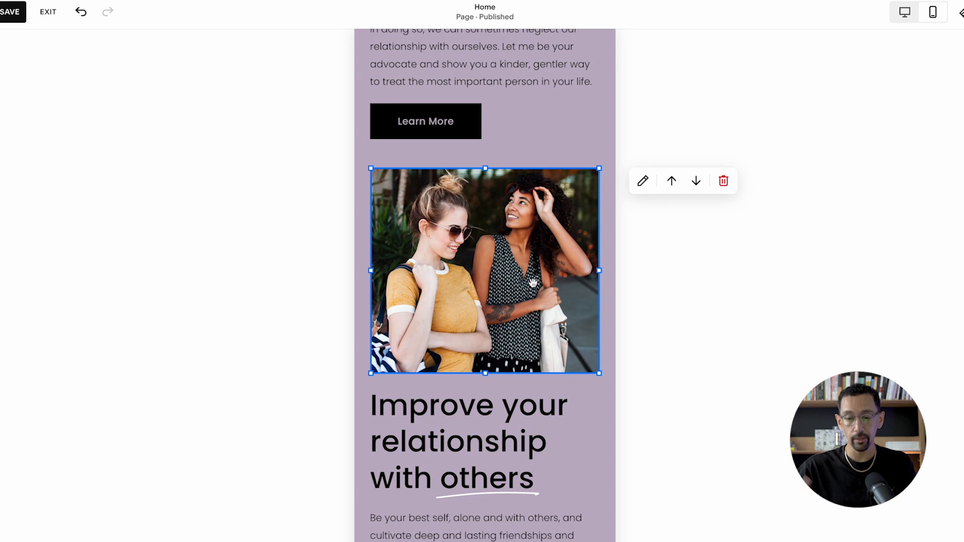
pyautogui.moveTo(501, 420); pyautogui.dragTo(524, 380)
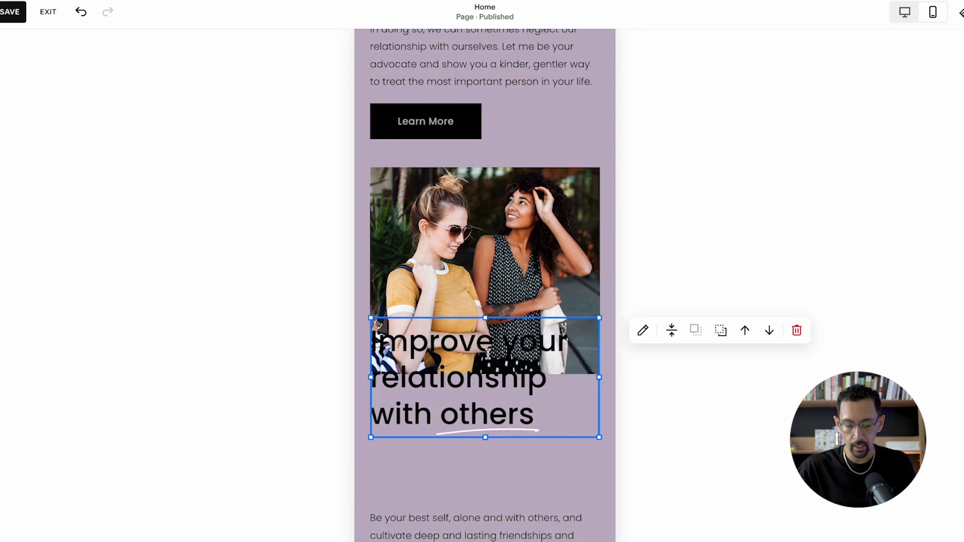
pyautogui.press('super+[')
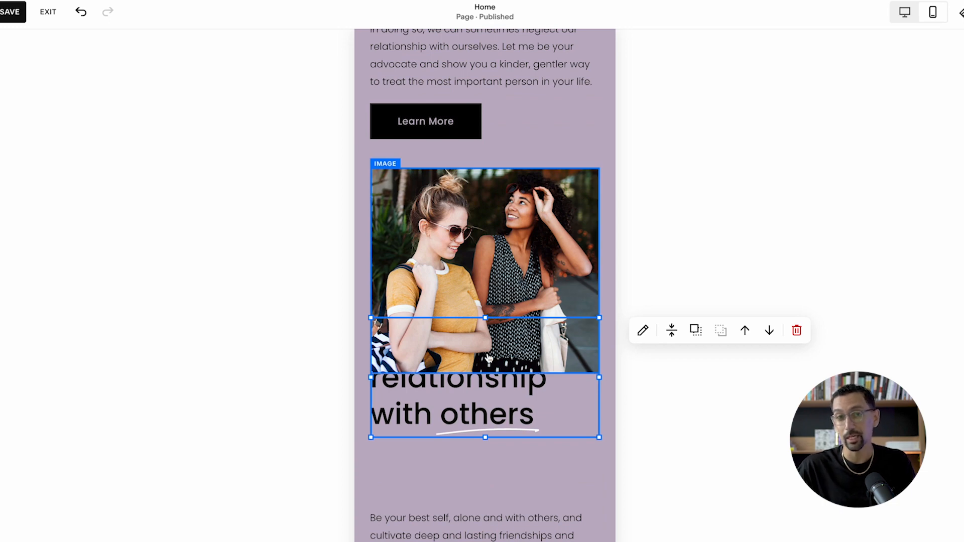
pyautogui.press('super+]')
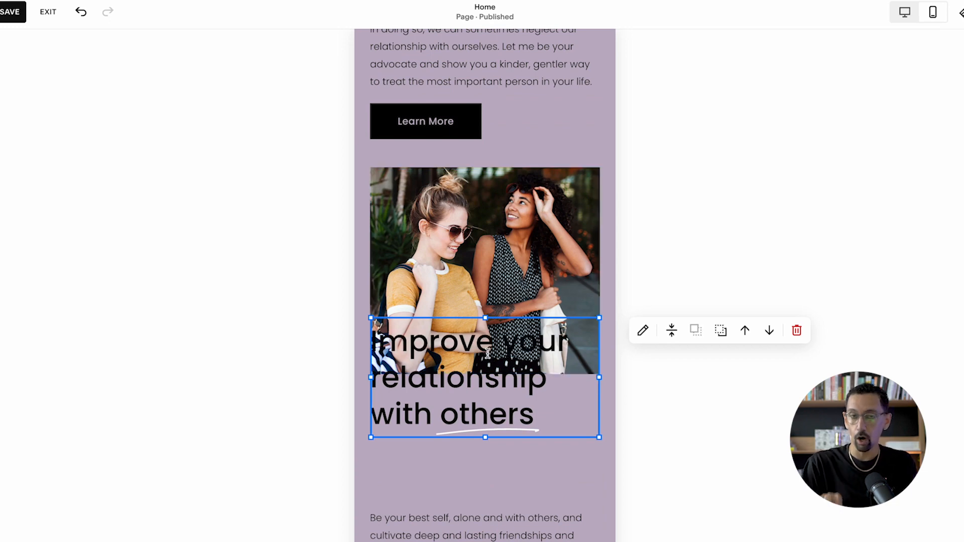
pyautogui.moveTo(488, 354); pyautogui.dragTo(487, 417)
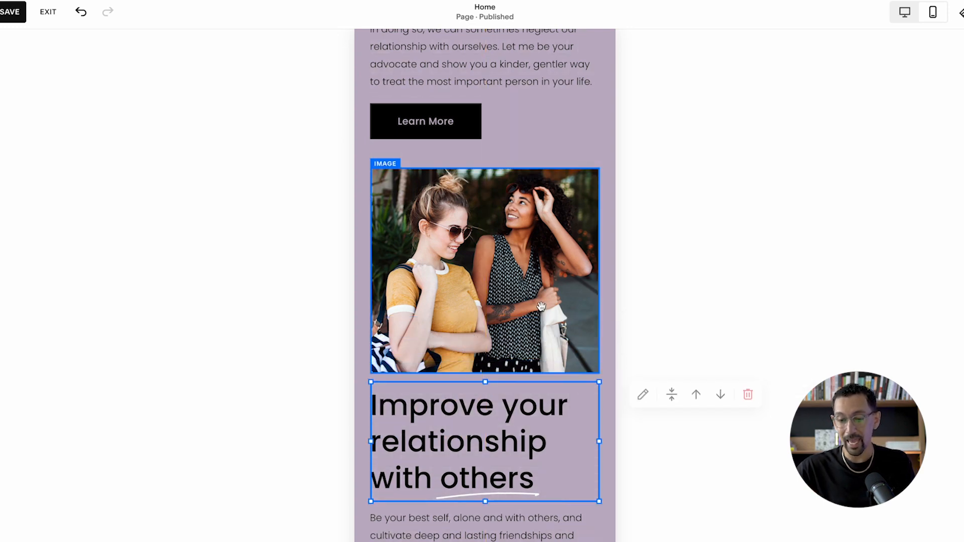
# - Switch back to the desktop view at the "Invest in your relationship with yourself" content
pyautogui.scroll(3, 540, 306)
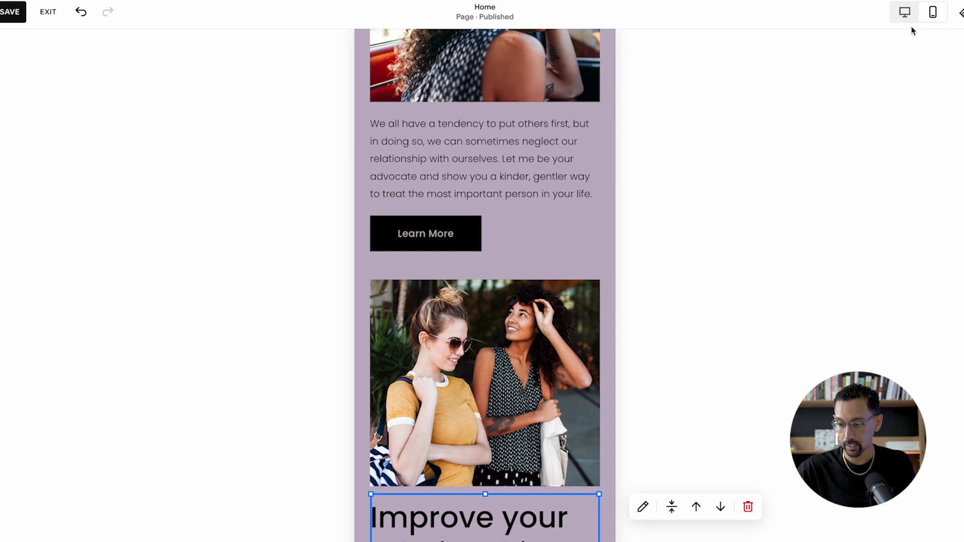
pyautogui.click(906, 13)
pyautogui.scroll(2, 457, 285)
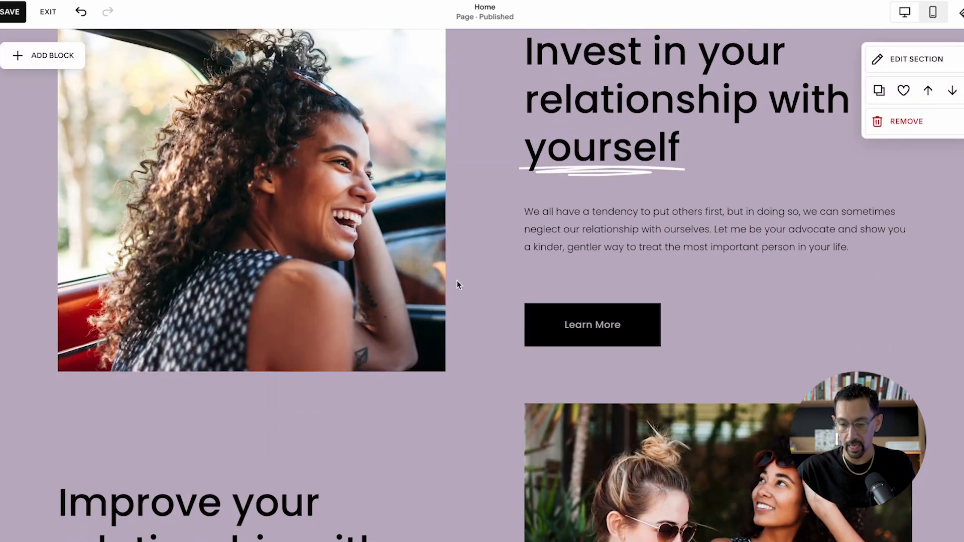
pyautogui.scroll(1, 457, 285)
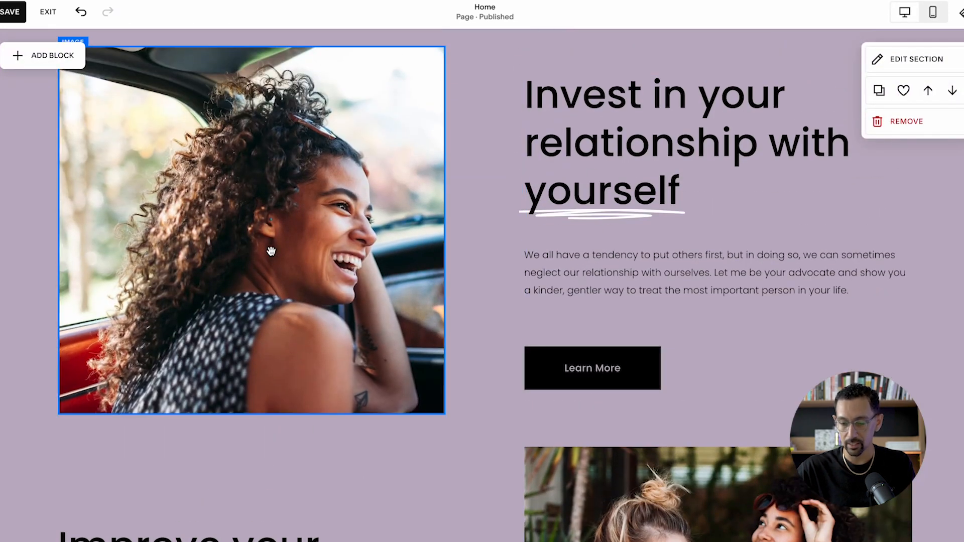
# - Duplicate the selected "Invest in your relationship with yourself" image, text and button blocks and move them below the "Improve your relationship with others" content
pyautogui.click(319, 236)
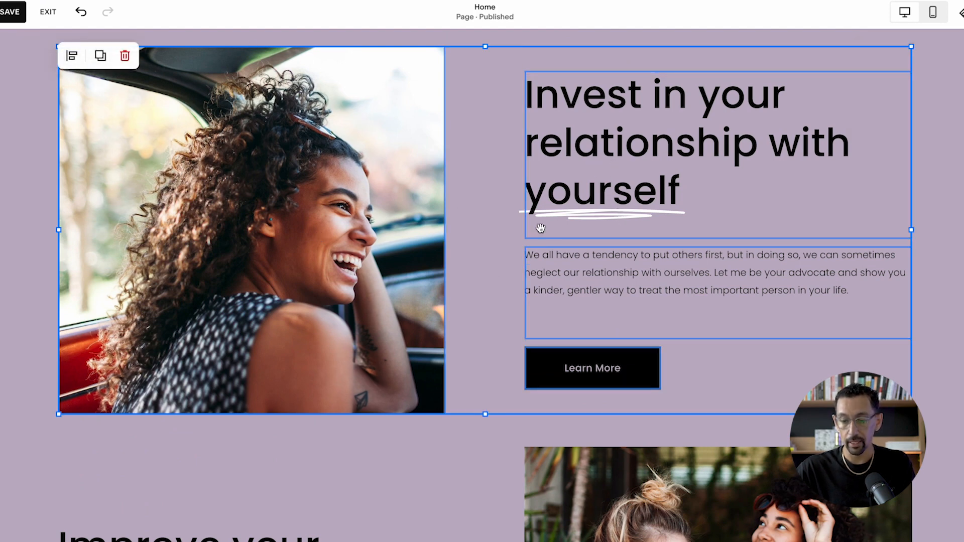
pyautogui.click(100, 56)
pyautogui.press('Down')
pyautogui.press('Down')
pyautogui.press('Down')
pyautogui.press('Down')
pyautogui.press('Down')
pyautogui.press('Down')
pyautogui.press('Down')
pyautogui.press('Down')
pyautogui.press('Down')
pyautogui.press('Down')
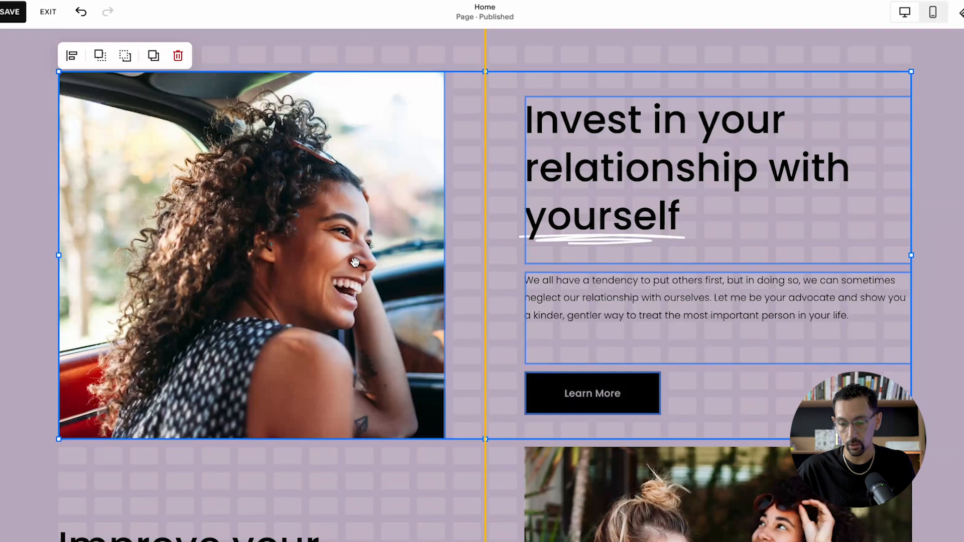
pyautogui.press('Down')
pyautogui.press('Down')
pyautogui.press('Down')
pyautogui.press('Down')
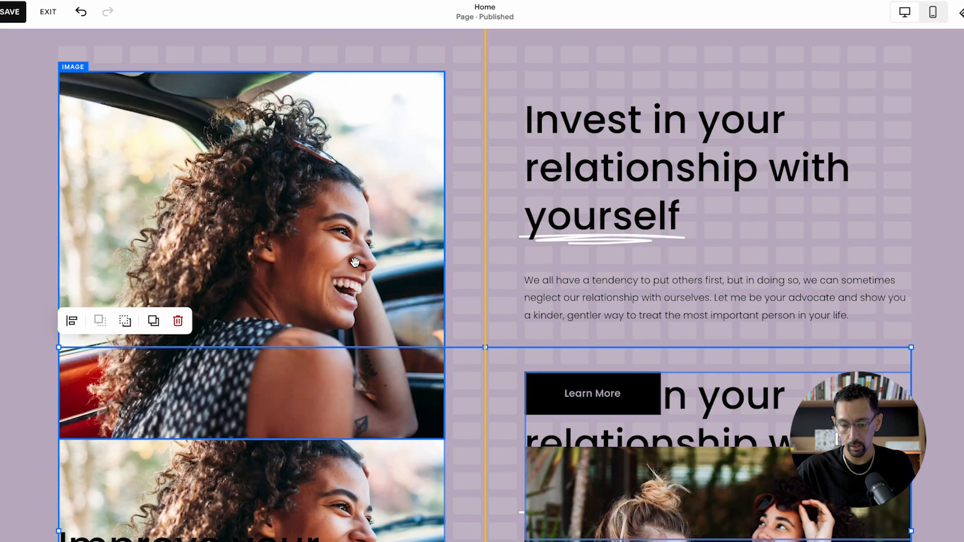
pyautogui.press('Down')
pyautogui.press('Down')
pyautogui.press('Down')
pyautogui.press('Down')
pyautogui.press('Down')
pyautogui.press('Down')
pyautogui.press('Down')
pyautogui.press('Down')
pyautogui.press('Down')
pyautogui.press('Down')
pyautogui.press('Down')
pyautogui.press('Down')
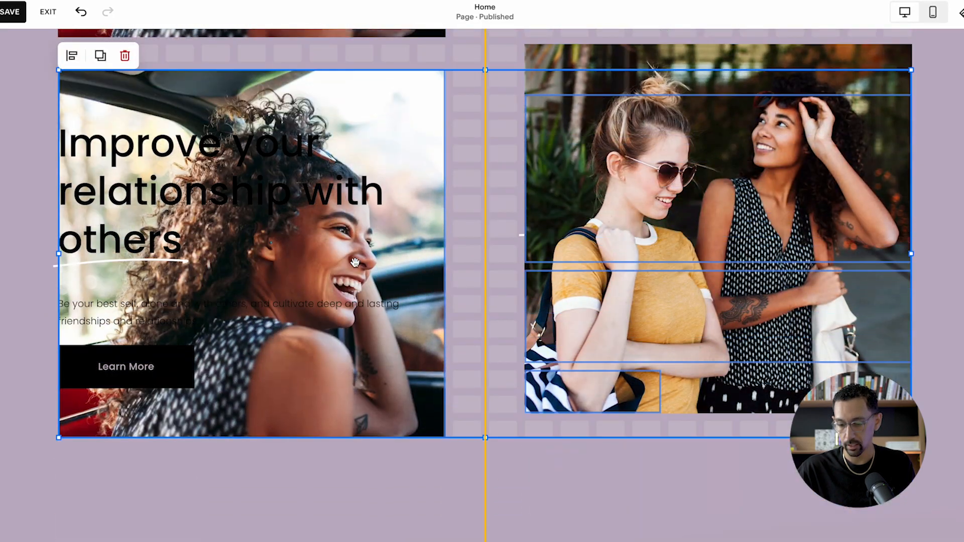
pyautogui.press('Down')
pyautogui.press('Down')
pyautogui.press('Down')
pyautogui.press('Down')
pyautogui.press('Down')
pyautogui.press('Down')
pyautogui.press('Down')
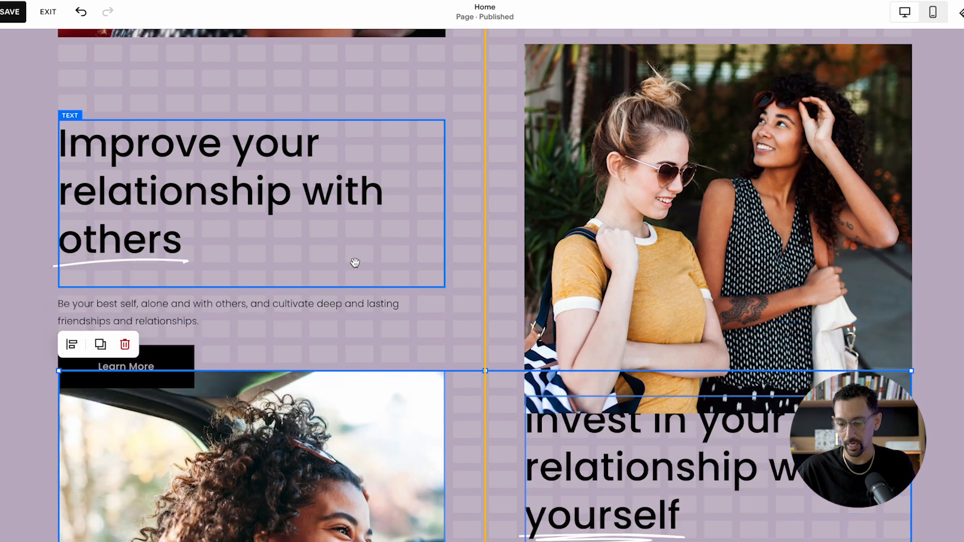
# - Select the blocks of the upper "Invest in your relationship with yourself" group together
pyautogui.scroll(7, 355, 263)
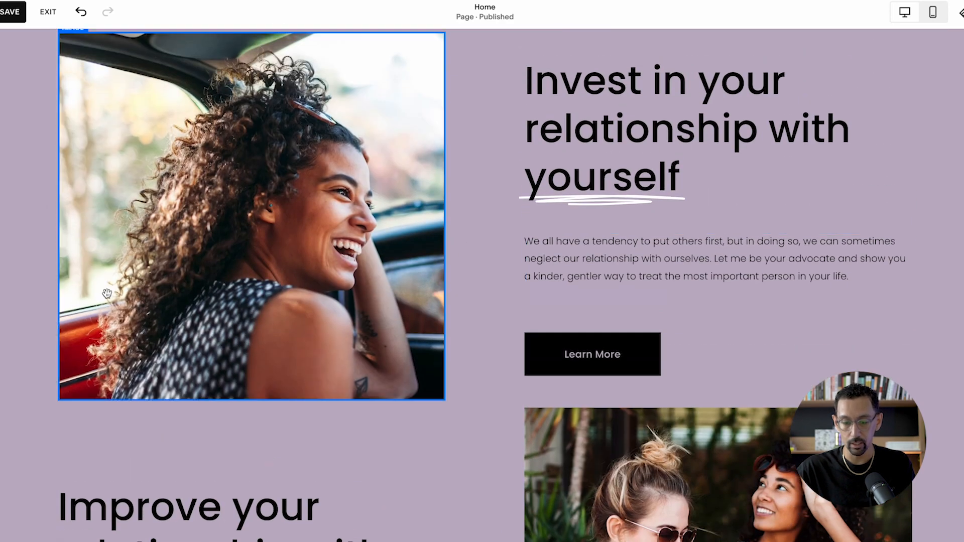
pyautogui.moveTo(26, 124); pyautogui.dragTo(712, 327)
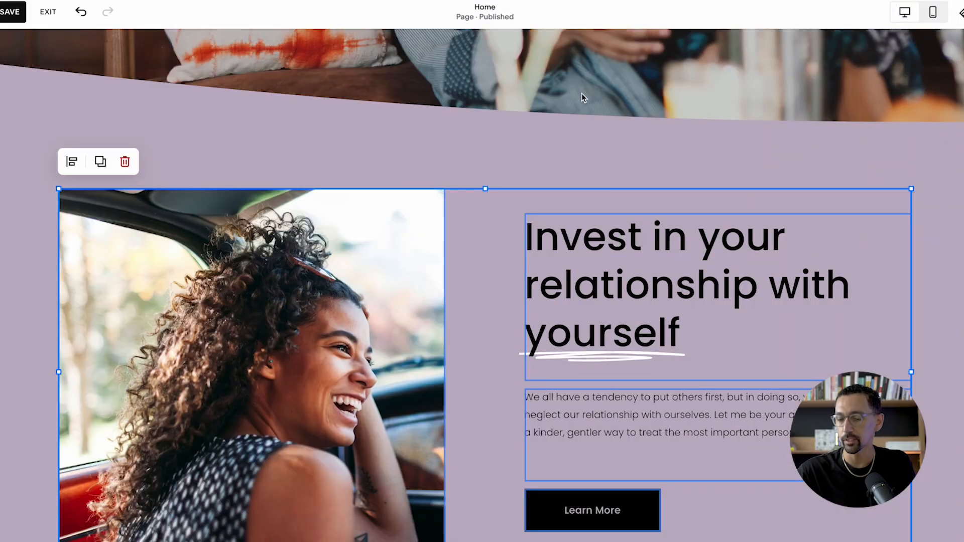
# - Open the "Find your happiness" hero section's format settings and shuffle its divider shape twice
pyautogui.scroll(1, 524, 116)
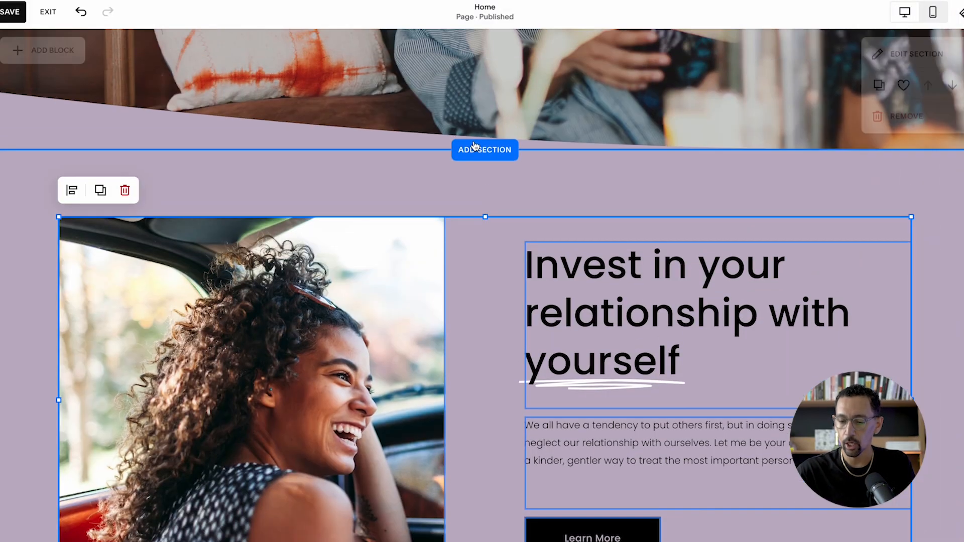
pyautogui.scroll(5, 475, 146)
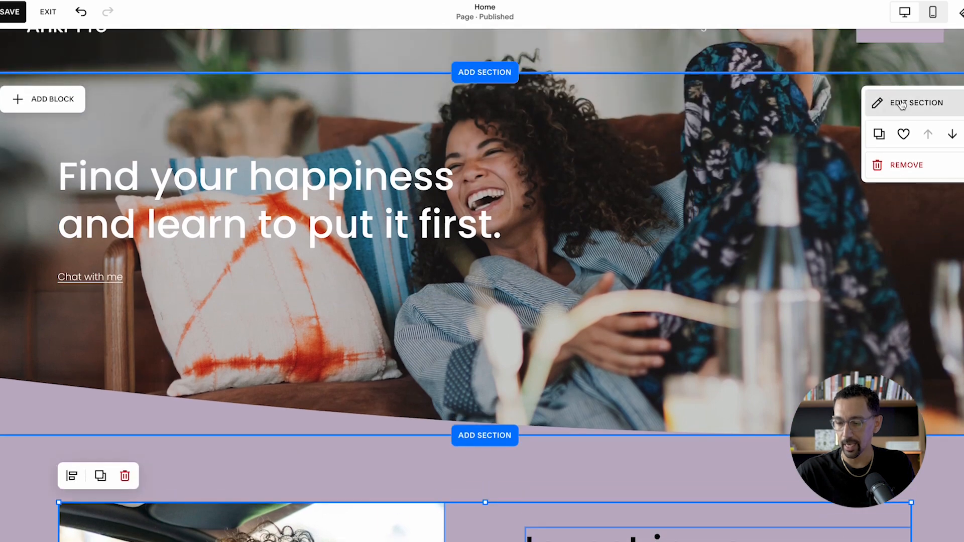
pyautogui.click(902, 105)
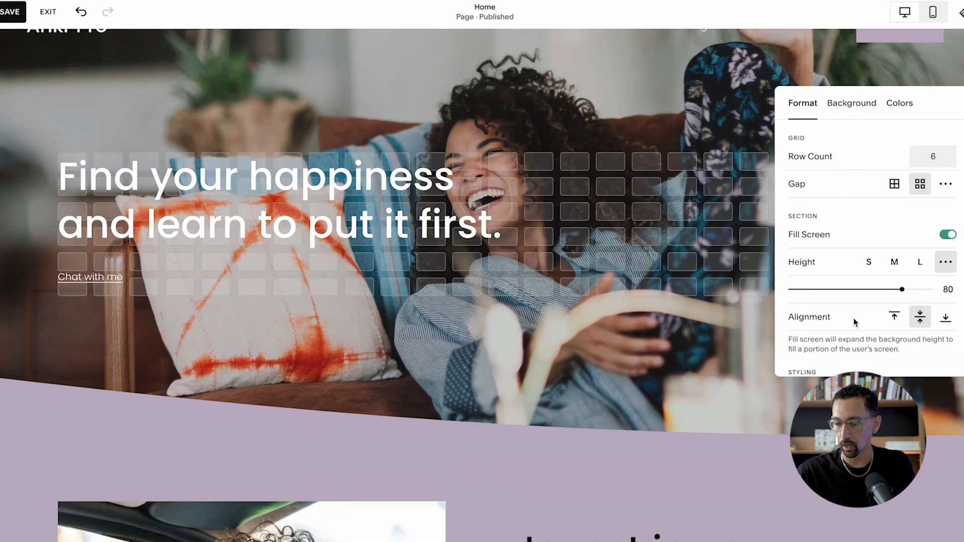
pyautogui.scroll(-3, 855, 322)
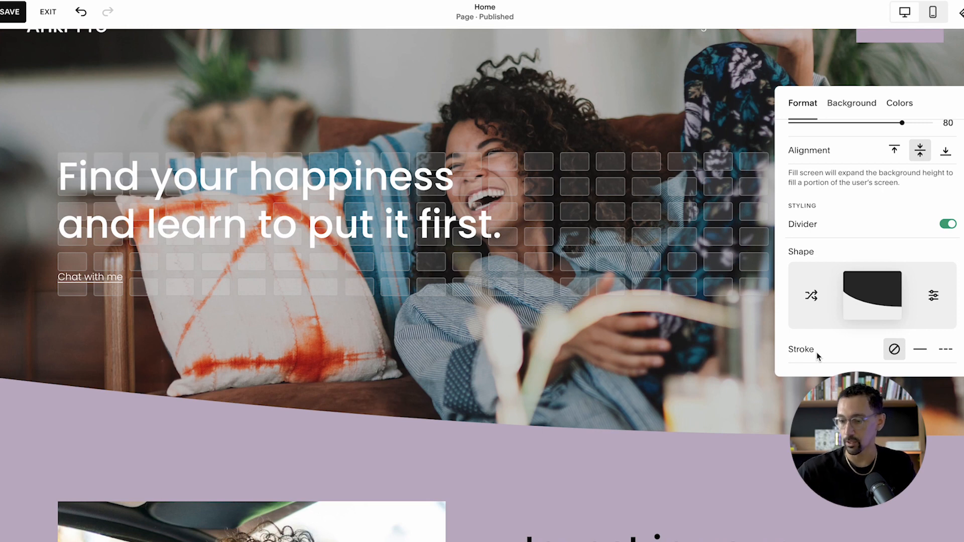
pyautogui.click(813, 296)
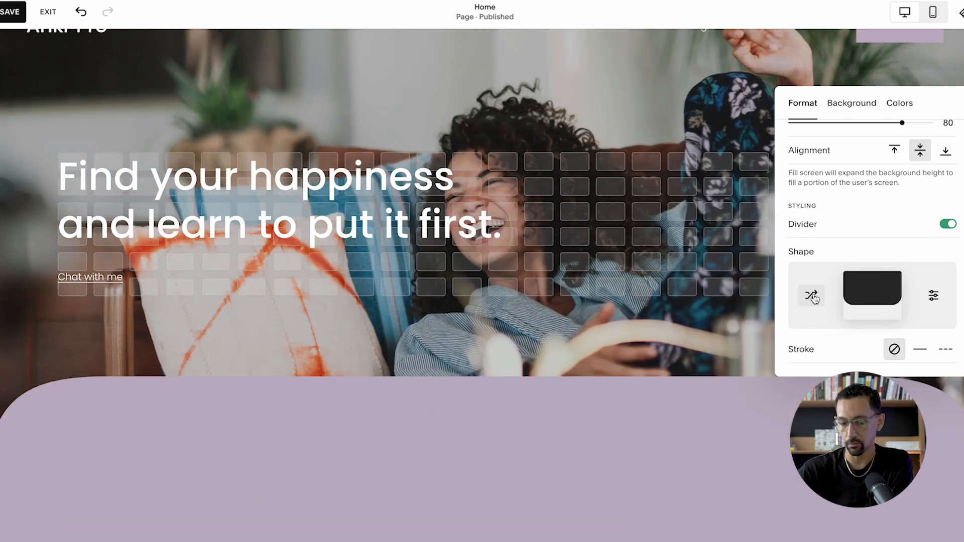
pyautogui.click(812, 297)
# - Set the hero section's divider to the symmetrical rounded curve with width L, and flip it vertically
pyautogui.click(876, 297)
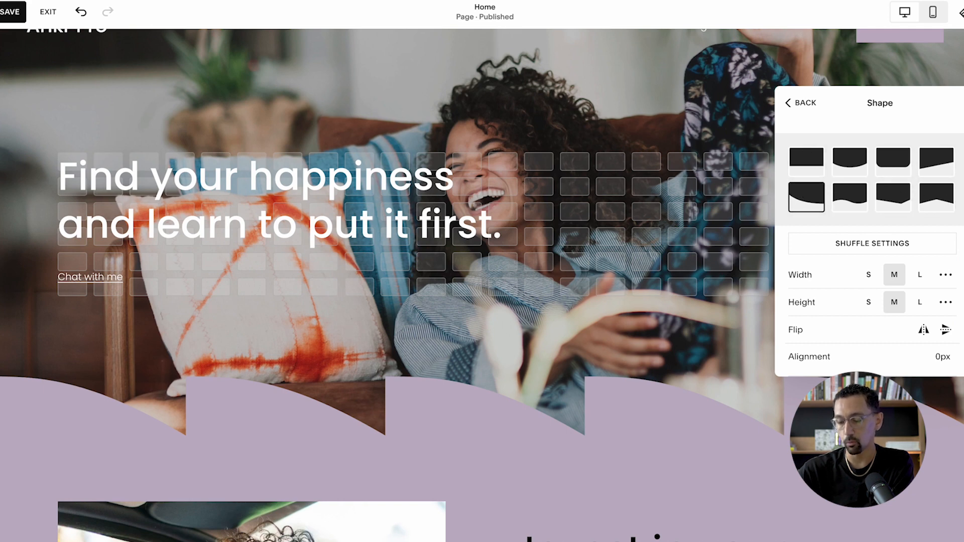
pyautogui.click(853, 166)
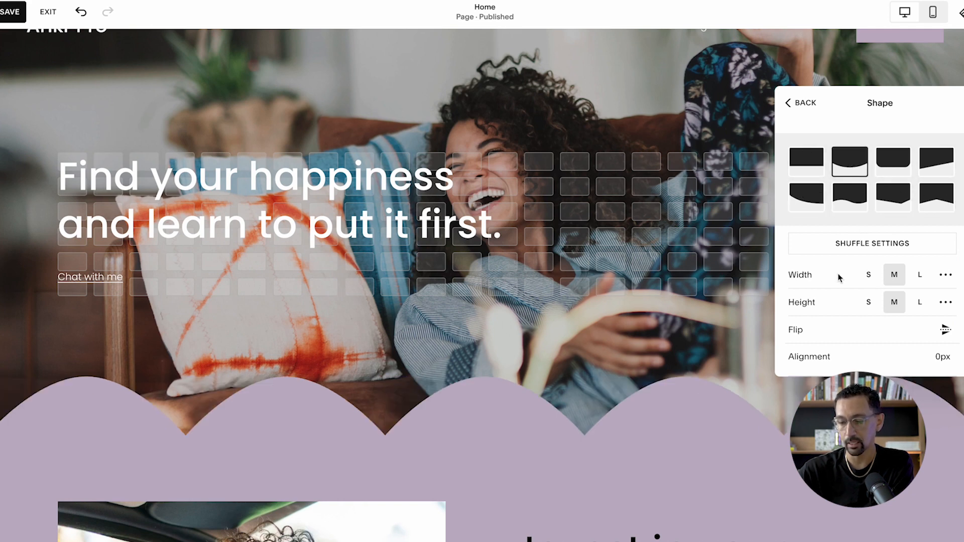
pyautogui.click(870, 276)
pyautogui.click(919, 276)
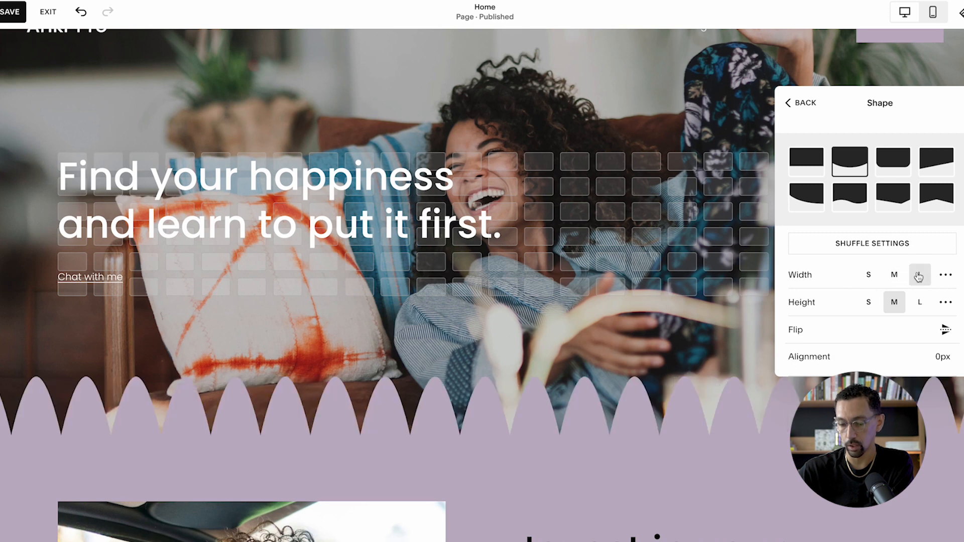
pyautogui.click(945, 331)
# - Set a custom width of 150vw for the hero section's curved divider
pyautogui.scroll(-1, 917, 346)
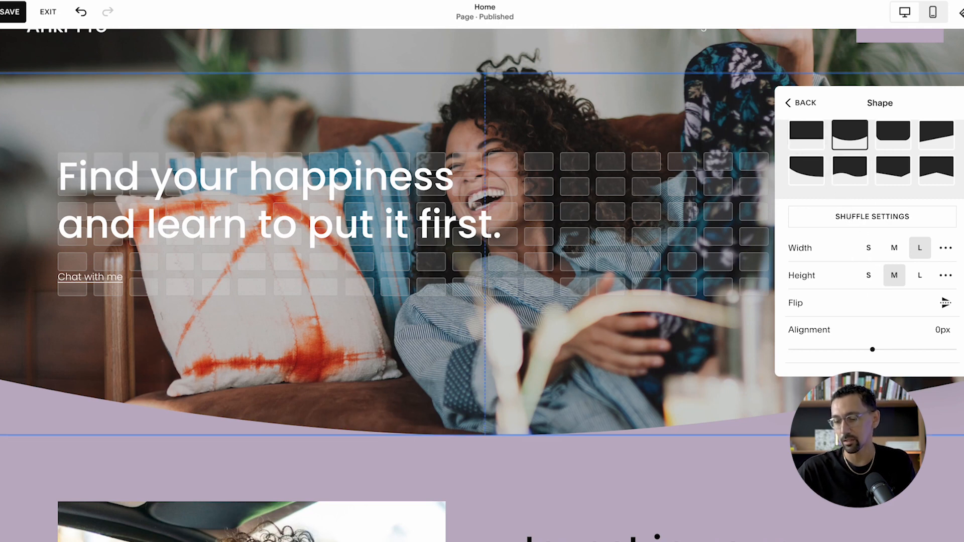
pyautogui.click(946, 248)
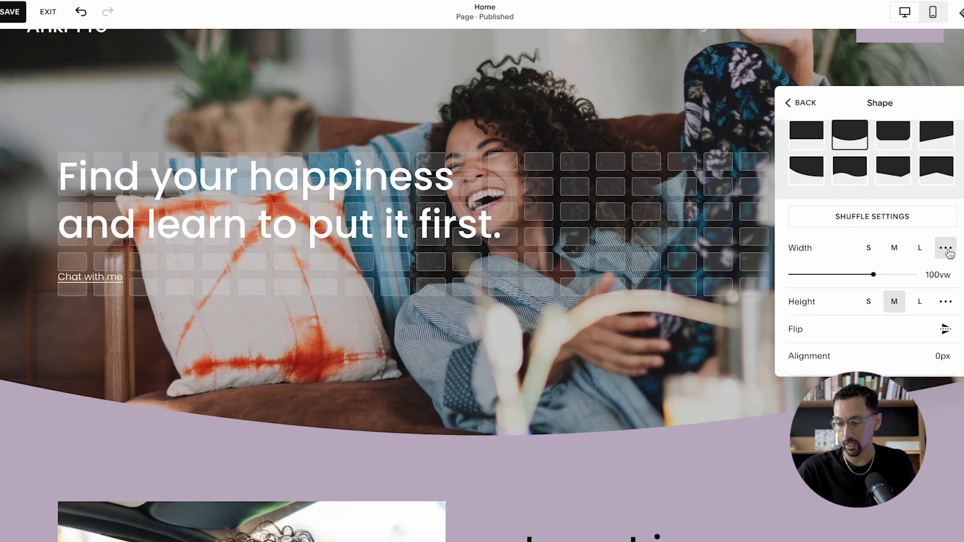
pyautogui.doubleClick(943, 275)
pyautogui.write('150')
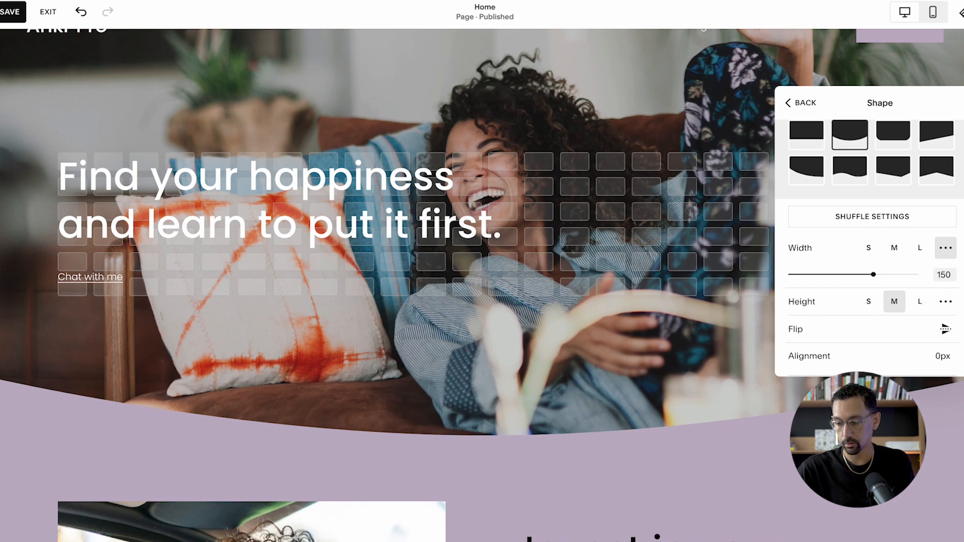
pyautogui.press('Tab')
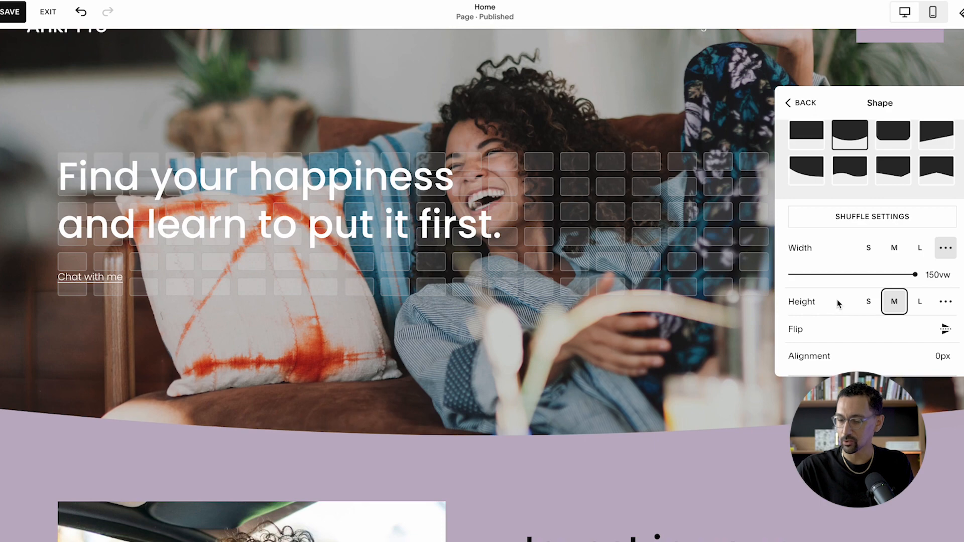
# - Compare the S and L heights for the hero divider, settle on S, and return to the section's format settings
pyautogui.click(869, 304)
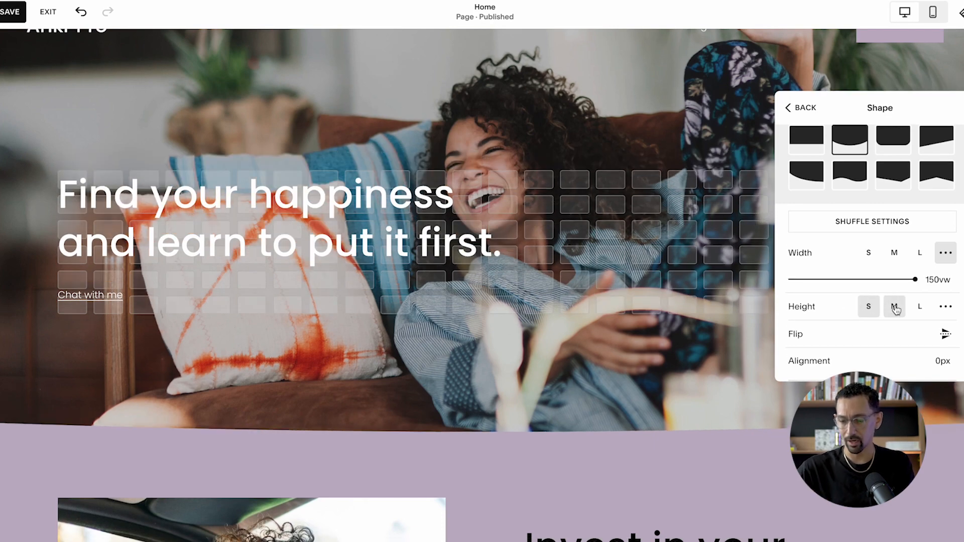
pyautogui.click(917, 307)
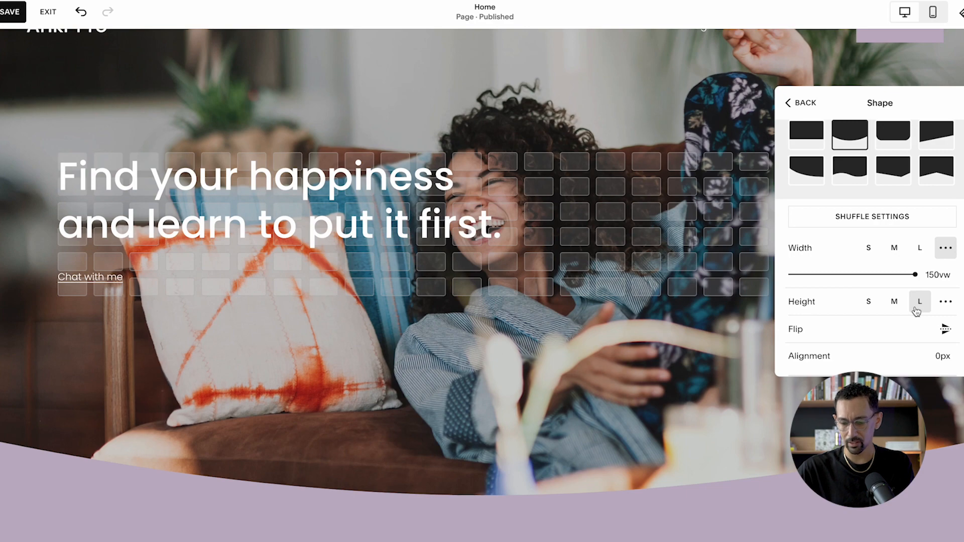
pyautogui.click(868, 304)
pyautogui.scroll(-1, 904, 297)
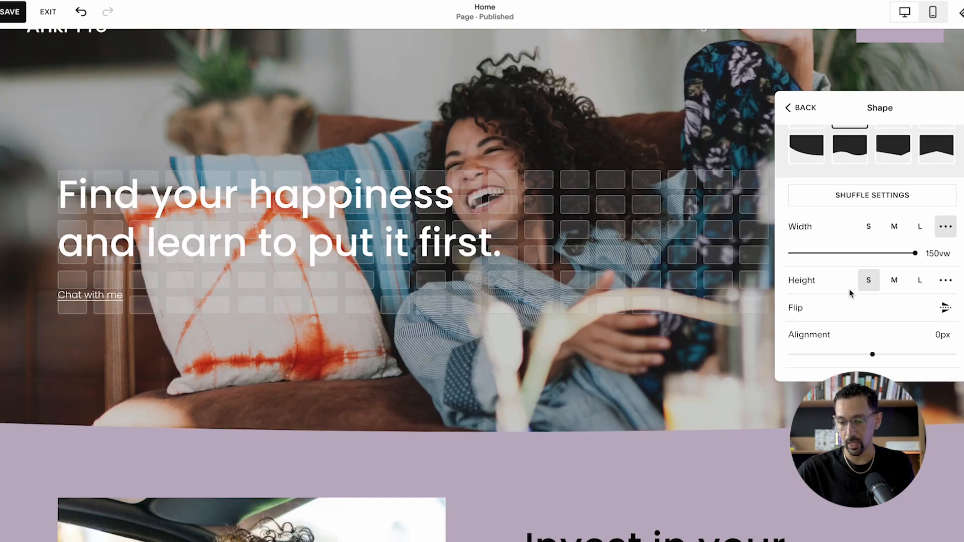
pyautogui.click(806, 109)
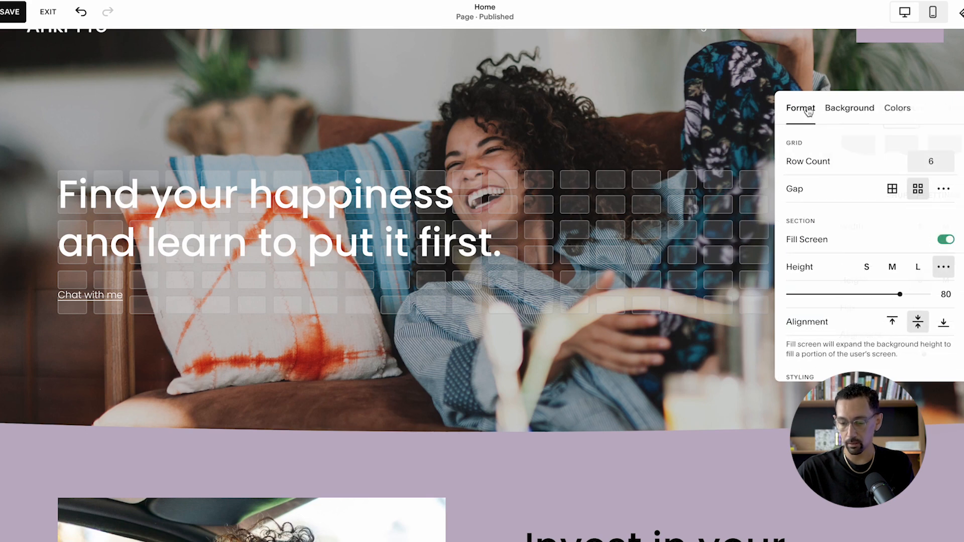
# - Give the hero section's divider a solid black stroke with thickness S
pyautogui.scroll(-2, 826, 292)
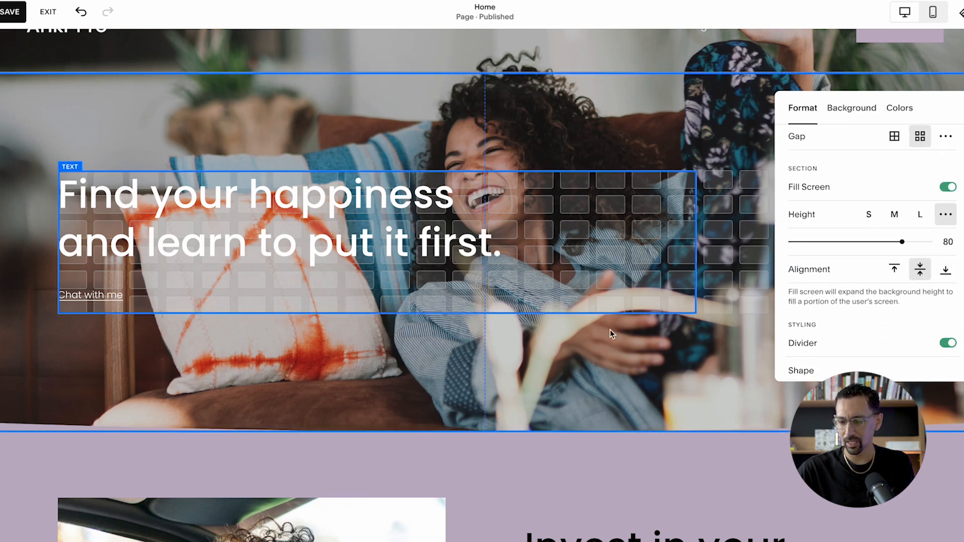
pyautogui.scroll(-4, 828, 311)
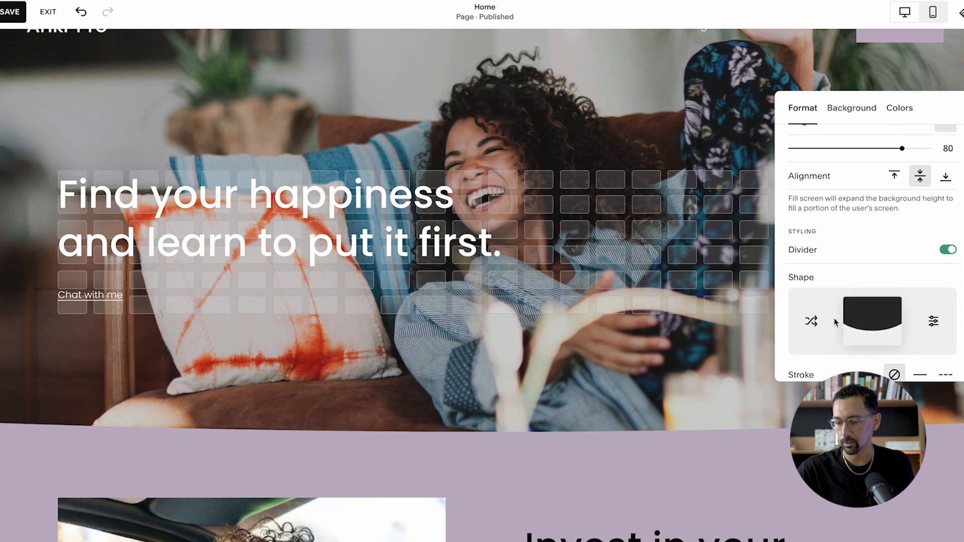
pyautogui.click(920, 354)
pyautogui.scroll(-2, 880, 322)
pyautogui.click(869, 356)
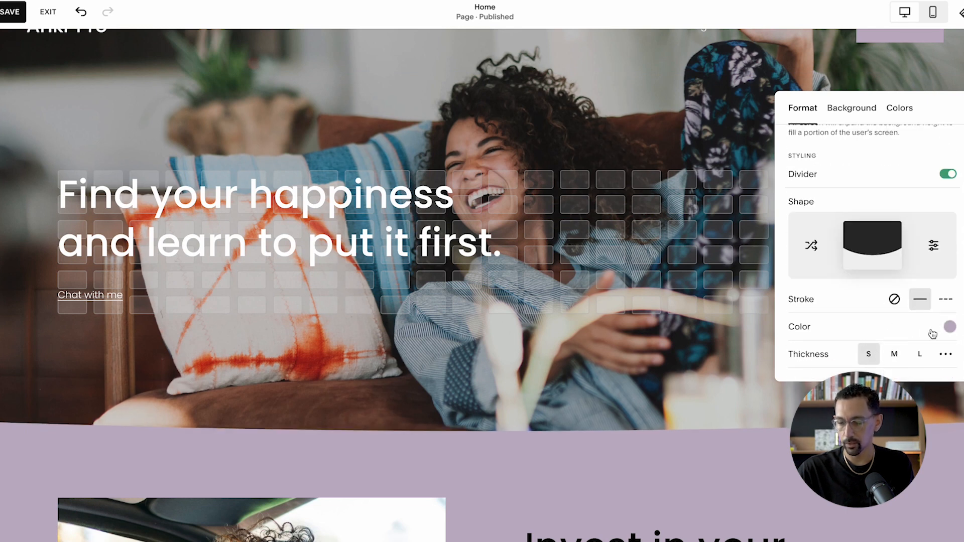
pyautogui.click(950, 327)
pyautogui.click(920, 312)
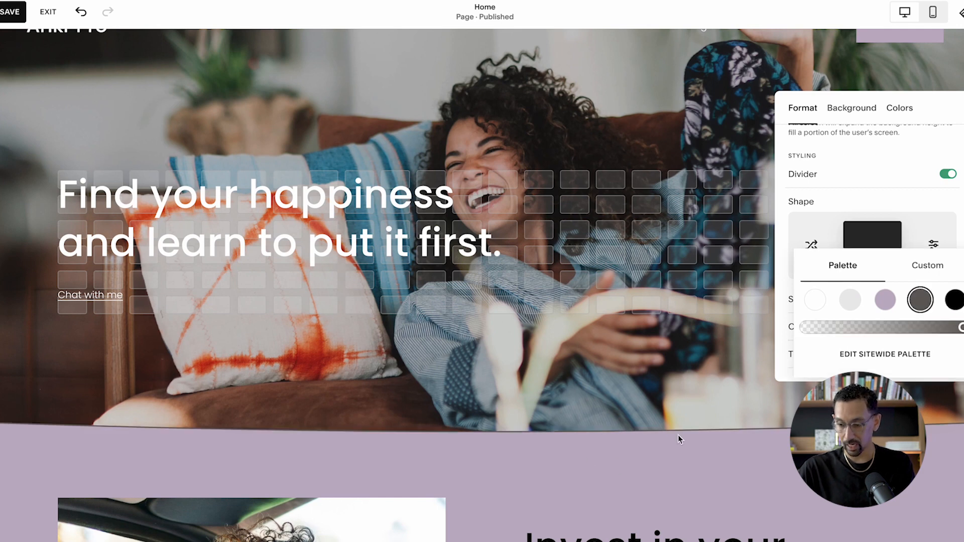
pyautogui.click(955, 302)
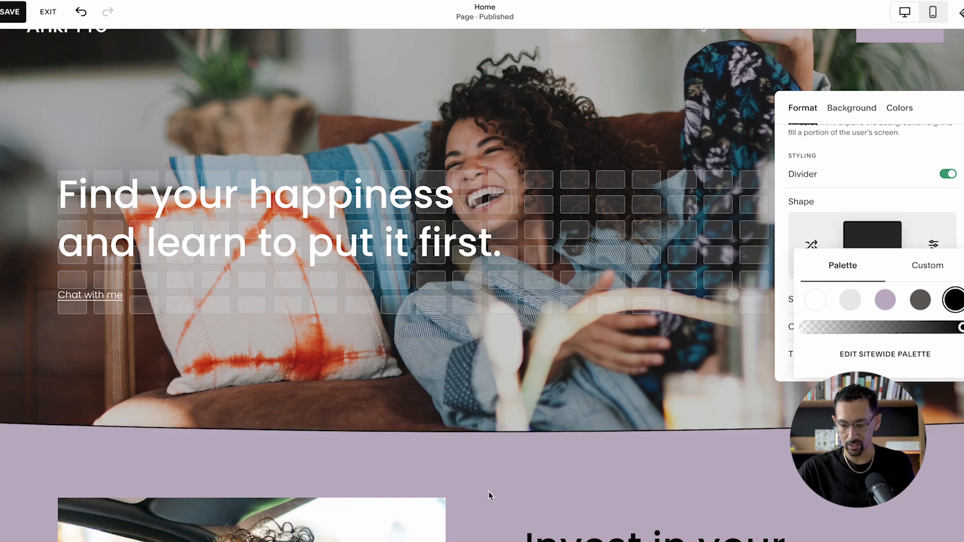
# - Change the divider of the section directly above "Title Section" to the symmetrical rounded curve shape
pyautogui.scroll(-5, 535, 465)
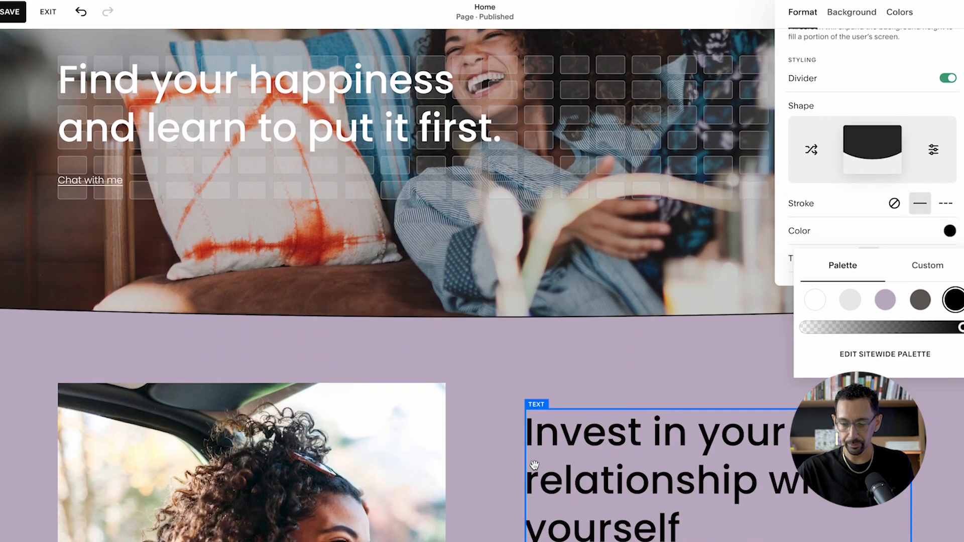
pyautogui.scroll(-10, 534, 465)
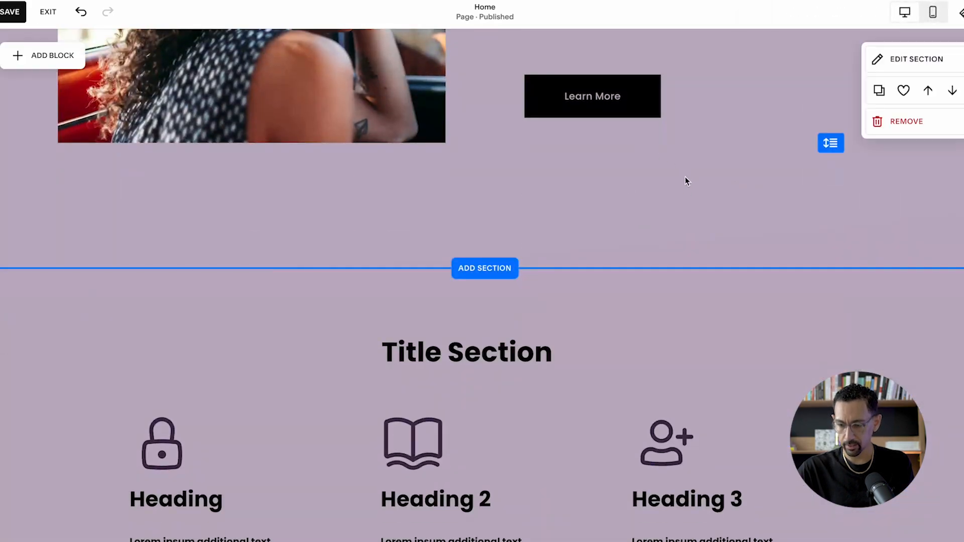
pyautogui.click(918, 62)
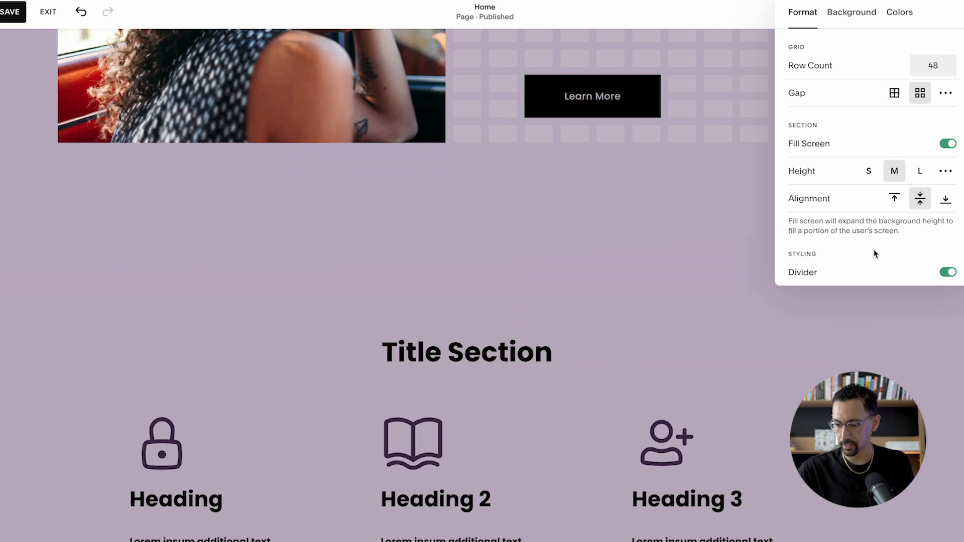
pyautogui.scroll(-3, 875, 254)
pyautogui.click(872, 208)
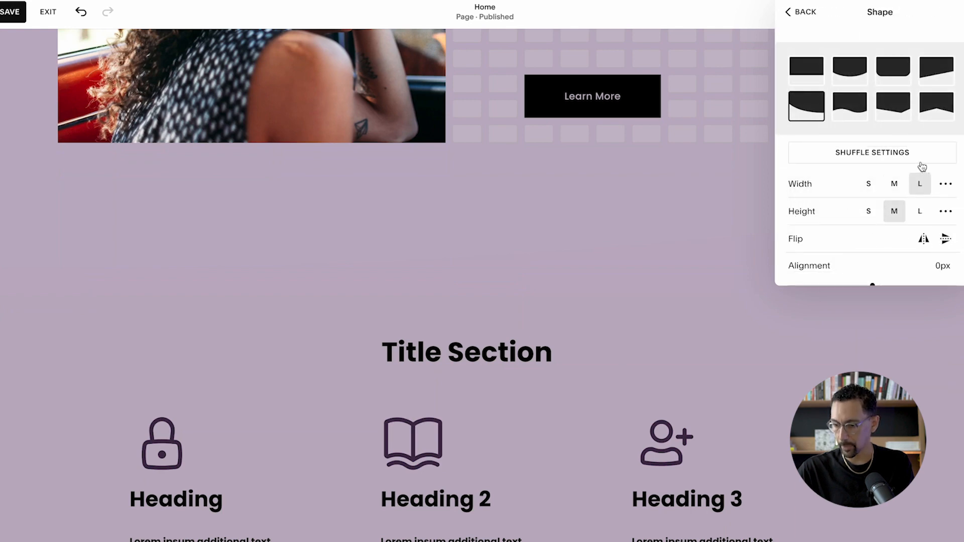
pyautogui.click(848, 74)
# - Set that section divider's custom width to 150vw and return to the divider's stroke options
pyautogui.click(945, 183)
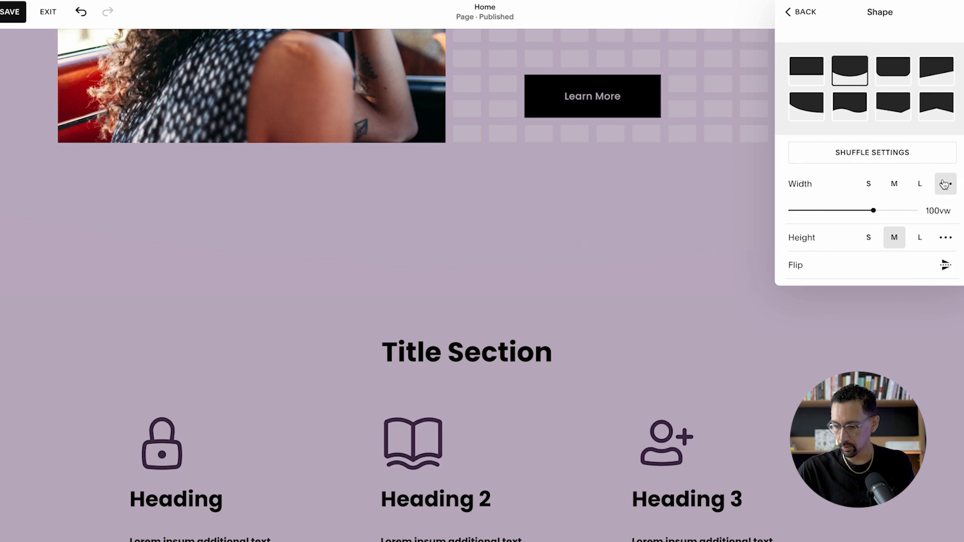
pyautogui.doubleClick(936, 211)
pyautogui.write('150')
pyautogui.press('Tab')
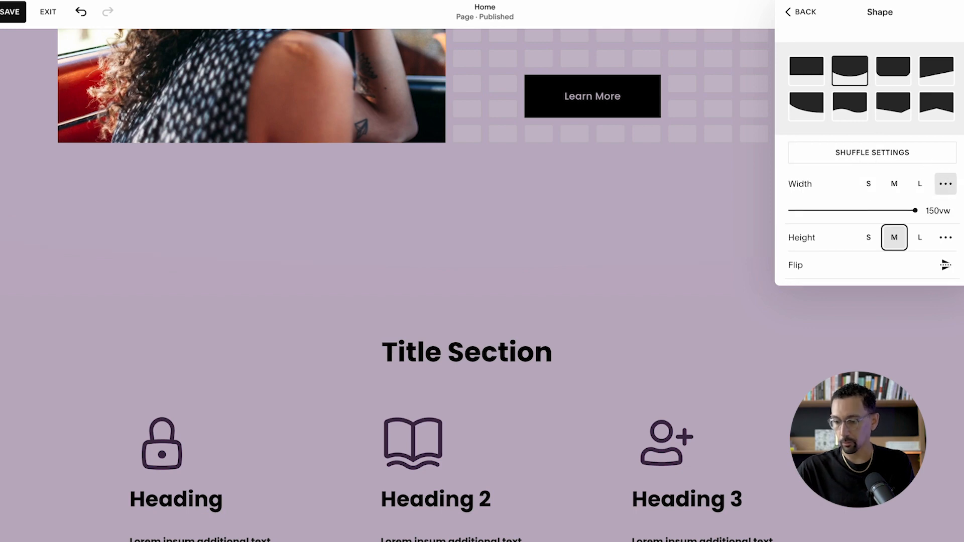
pyautogui.click(804, 11)
pyautogui.scroll(-3, 896, 201)
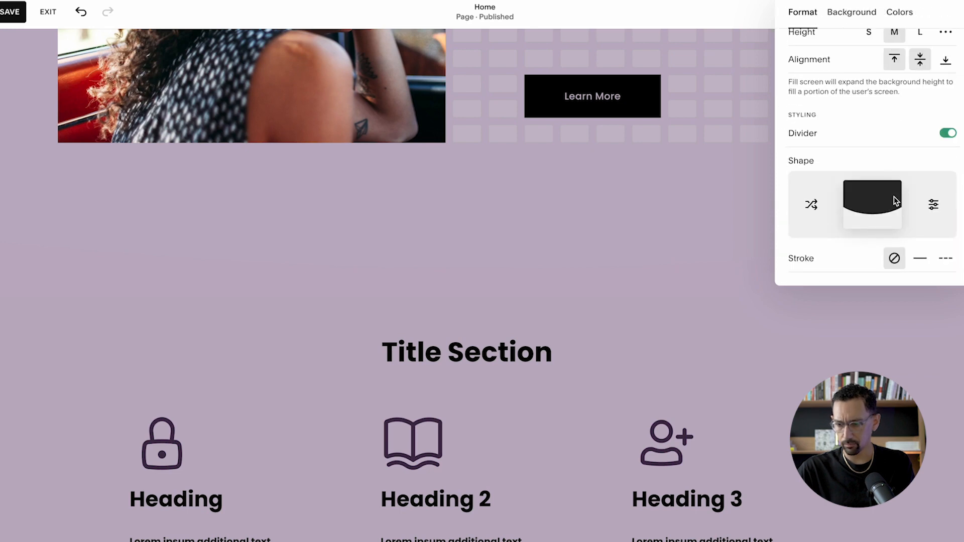
# - Give the curved divider above "Title Section" a solid stroke with thickness S
pyautogui.click(922, 258)
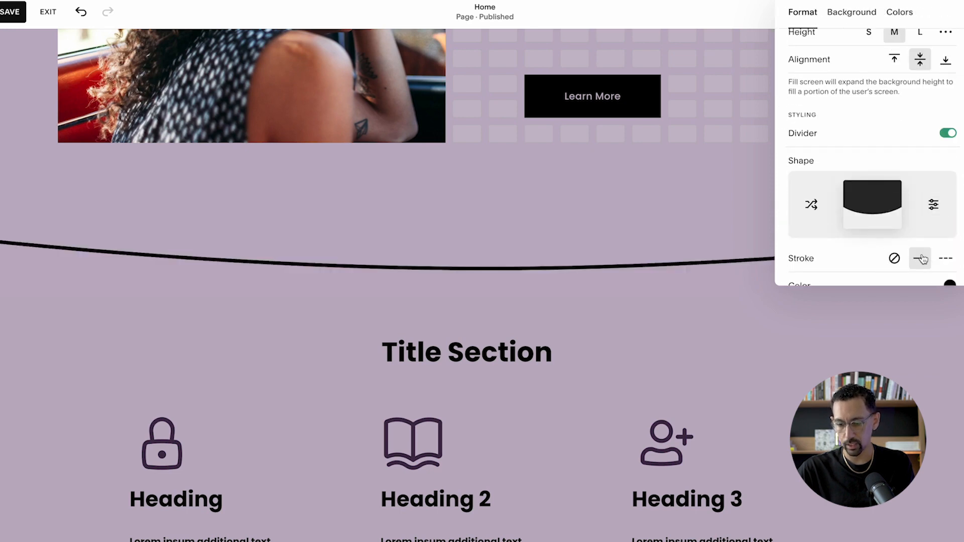
pyautogui.scroll(-1, 888, 233)
pyautogui.click(868, 262)
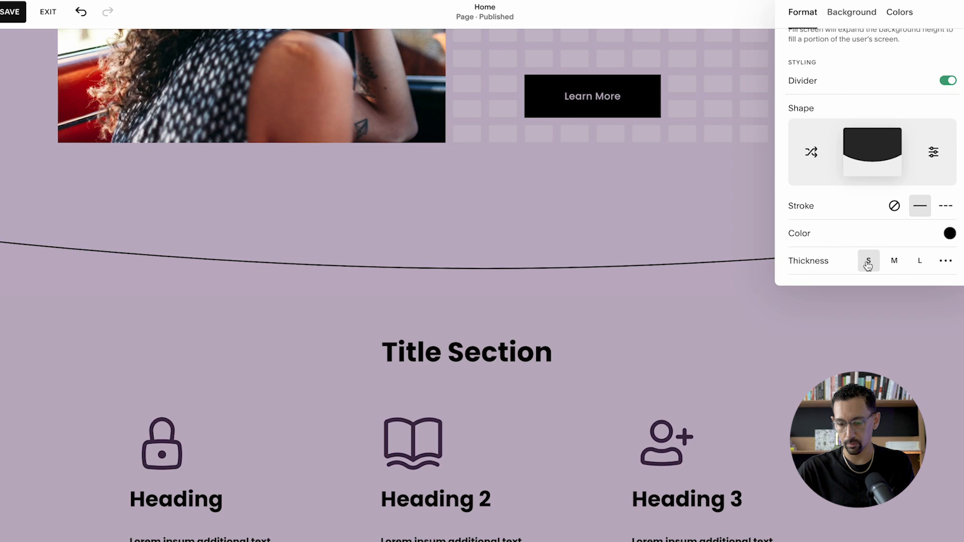
# - Recolor that divider's stroke with a custom light lavender, about RGB 207, 194, 212, and close the section settings
pyautogui.click(948, 234)
pyautogui.click(886, 220)
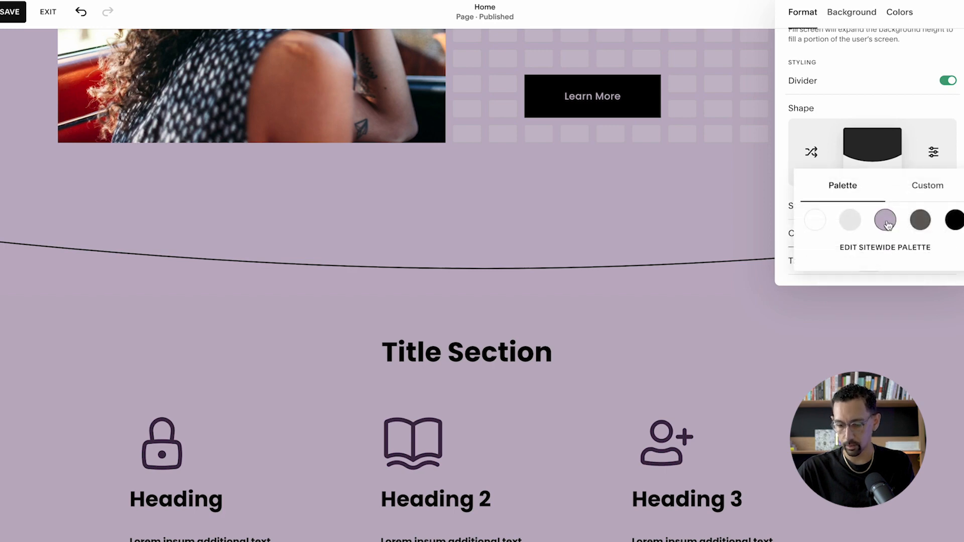
pyautogui.click(927, 186)
pyautogui.click(852, 172)
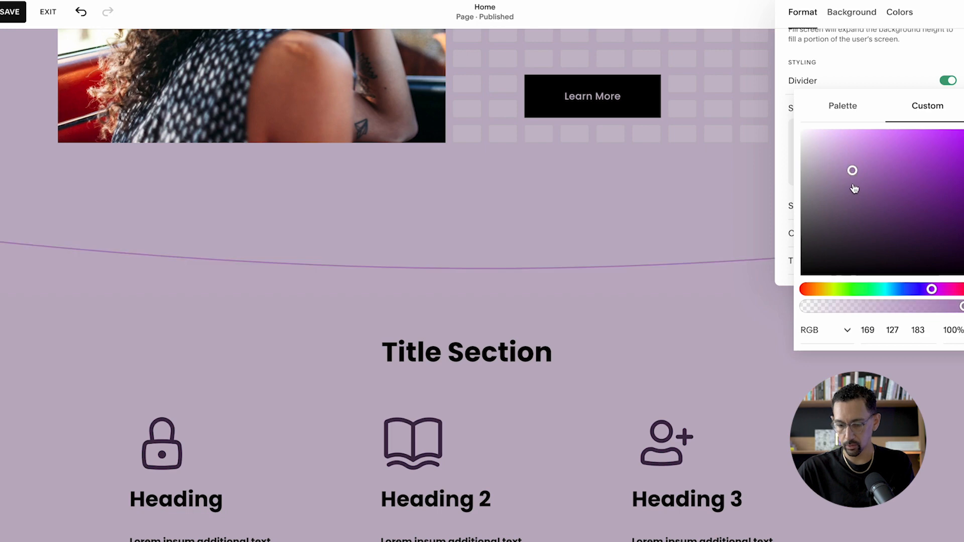
pyautogui.moveTo(848, 181); pyautogui.dragTo(822, 131)
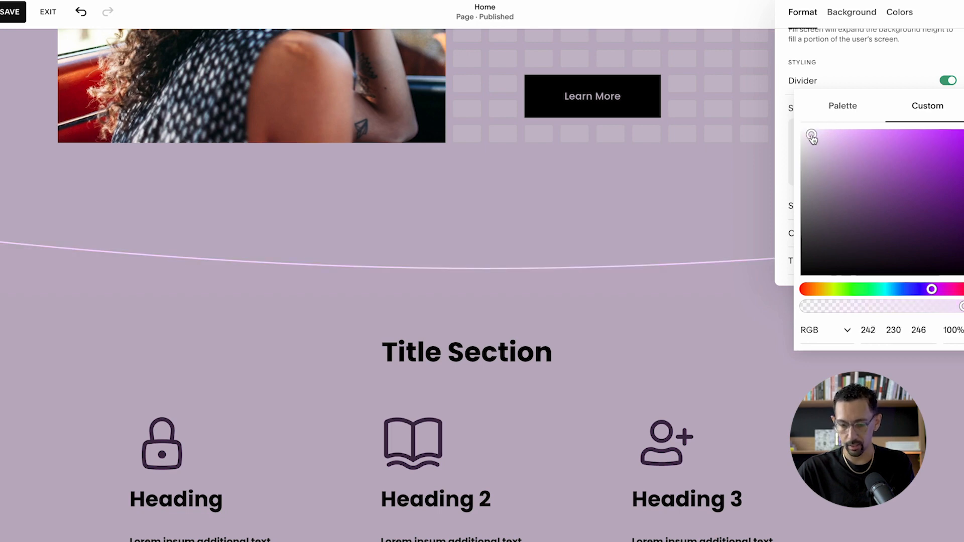
pyautogui.click(819, 161)
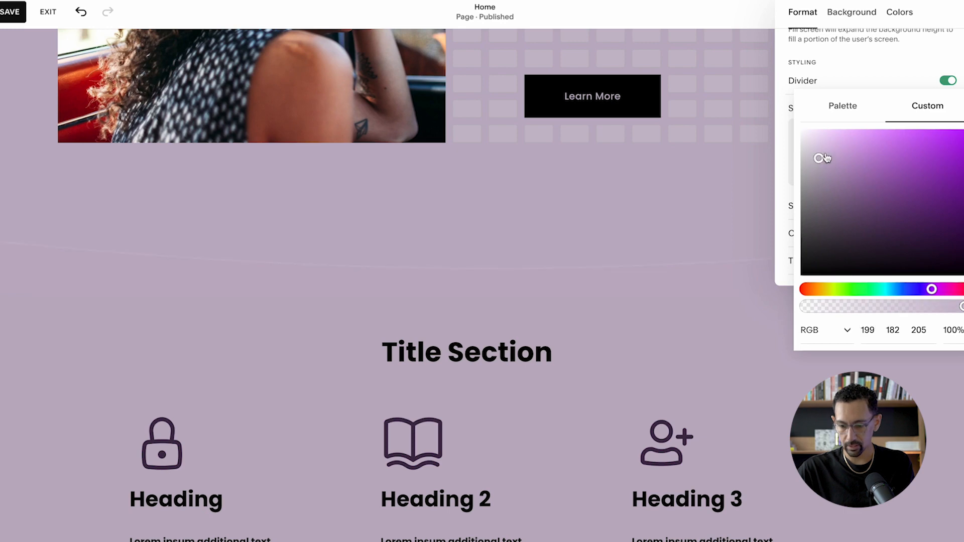
pyautogui.click(822, 147)
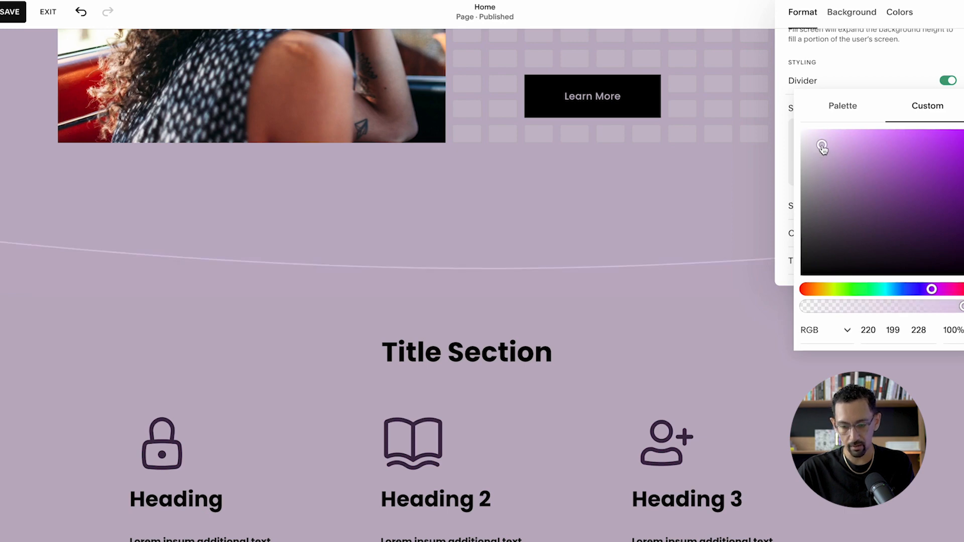
pyautogui.moveTo(814, 148); pyautogui.dragTo(802, 147)
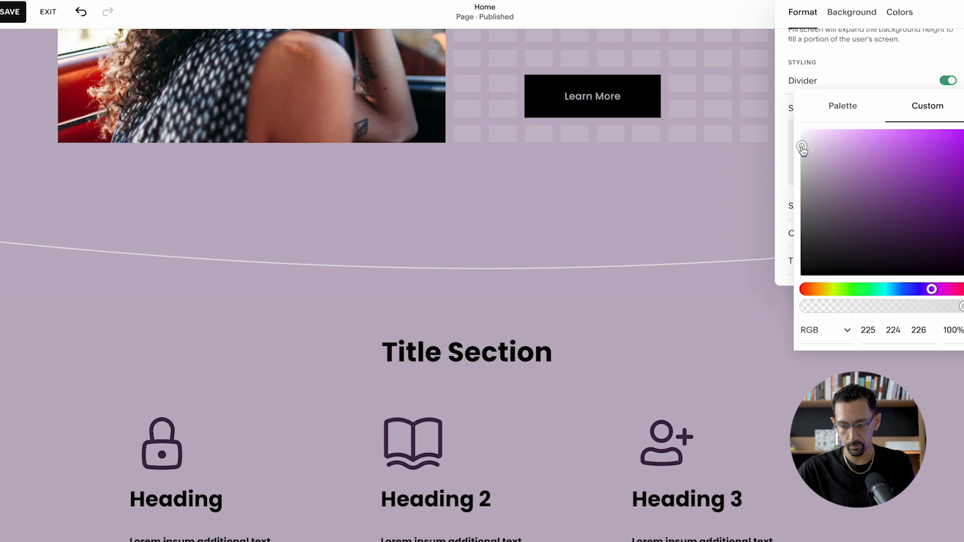
pyautogui.click(816, 155)
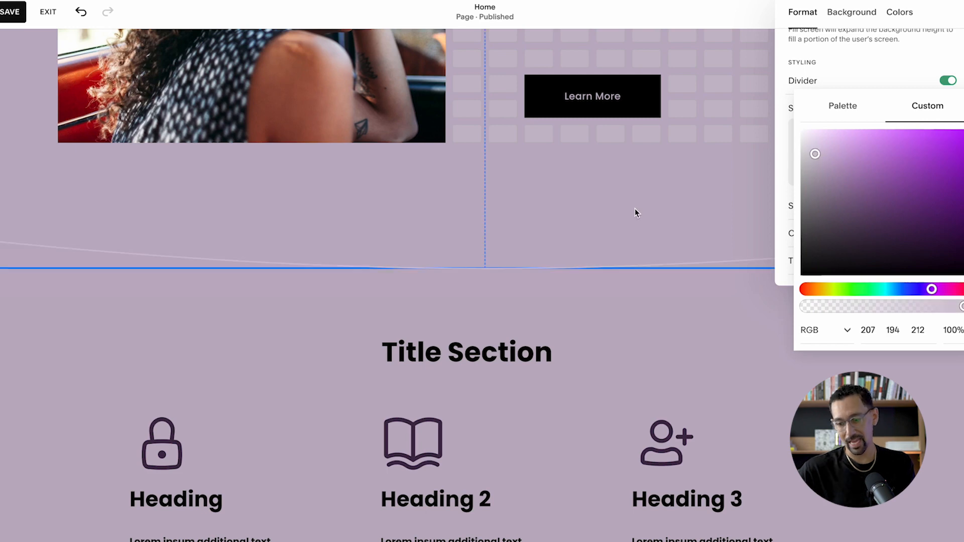
pyautogui.click(850, 74)
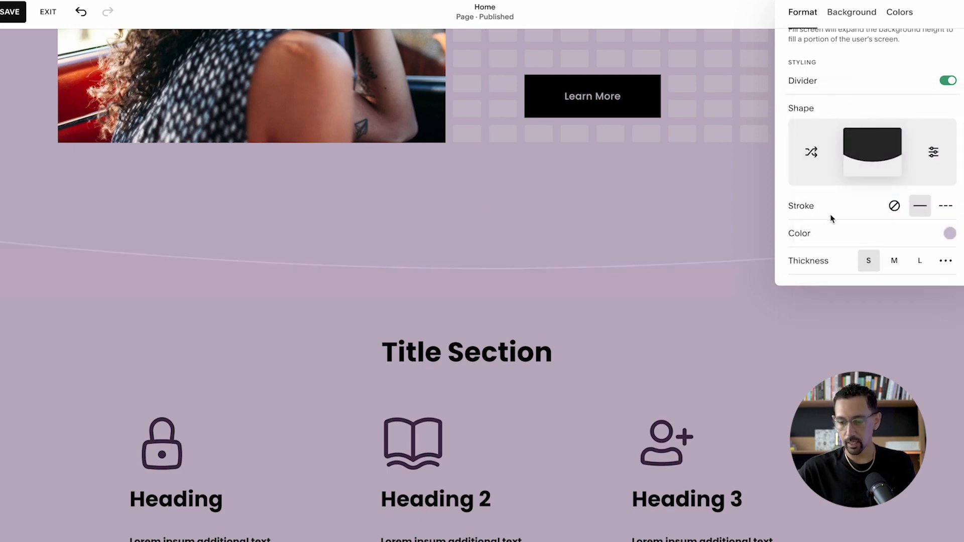
pyautogui.click(613, 344)
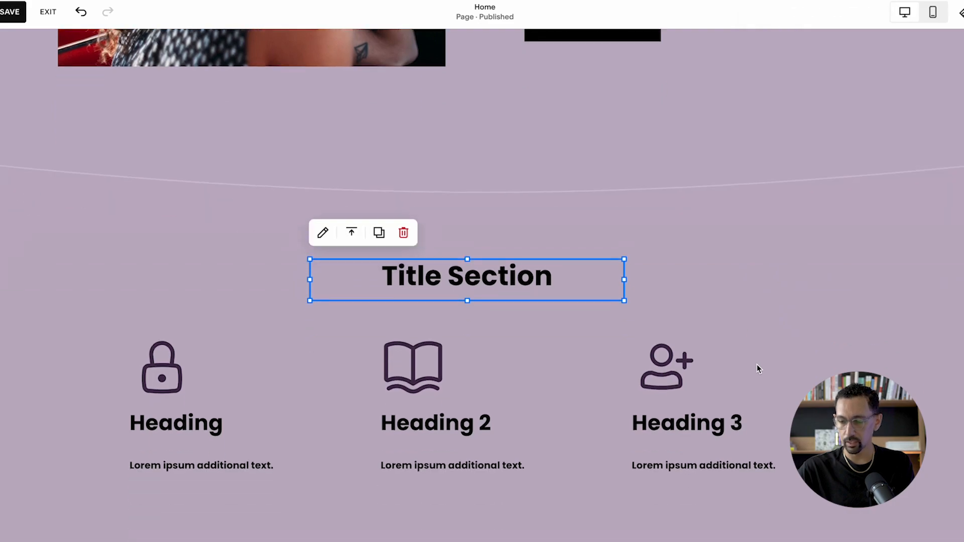
# - Open the settings of the image of the woman in the car and set its link to None
pyautogui.scroll(5, 575, 262)
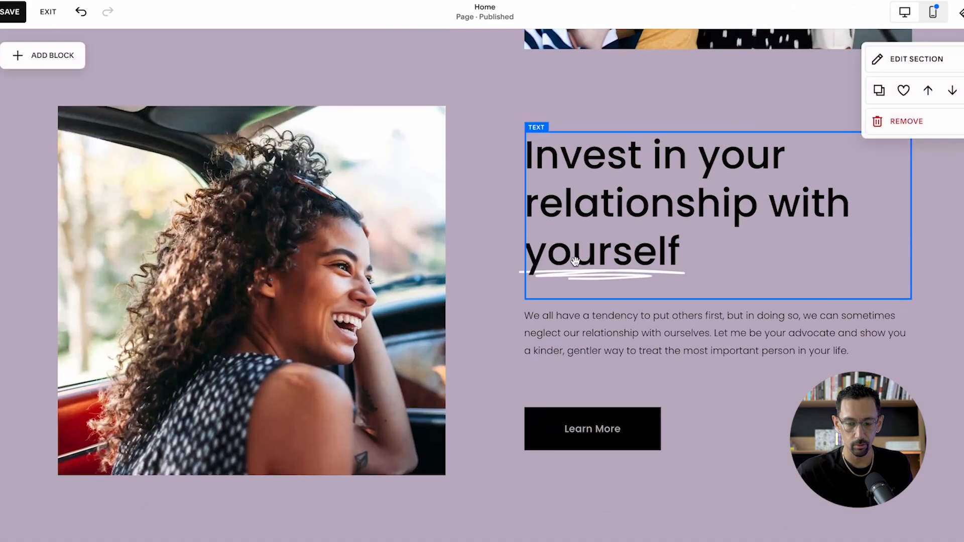
pyautogui.scroll(8, 575, 262)
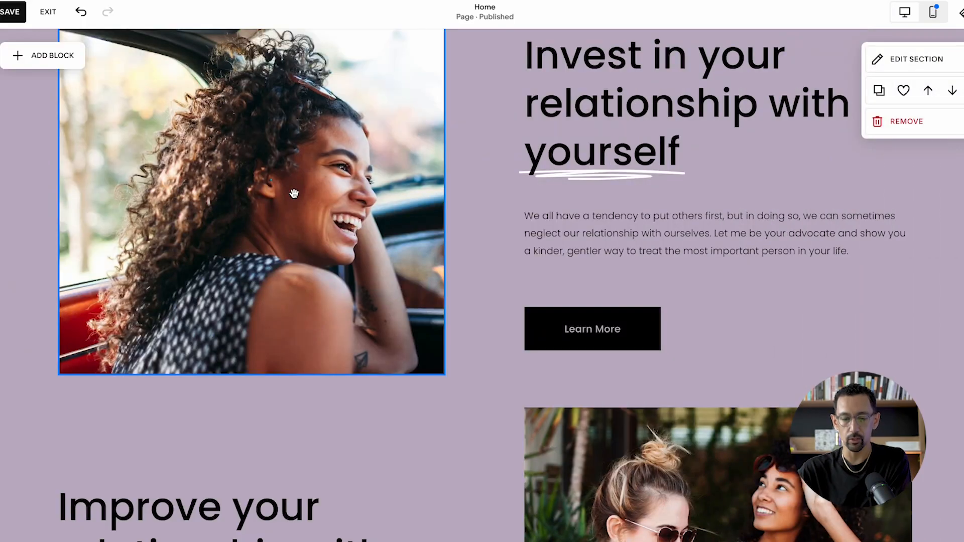
pyautogui.doubleClick(399, 196)
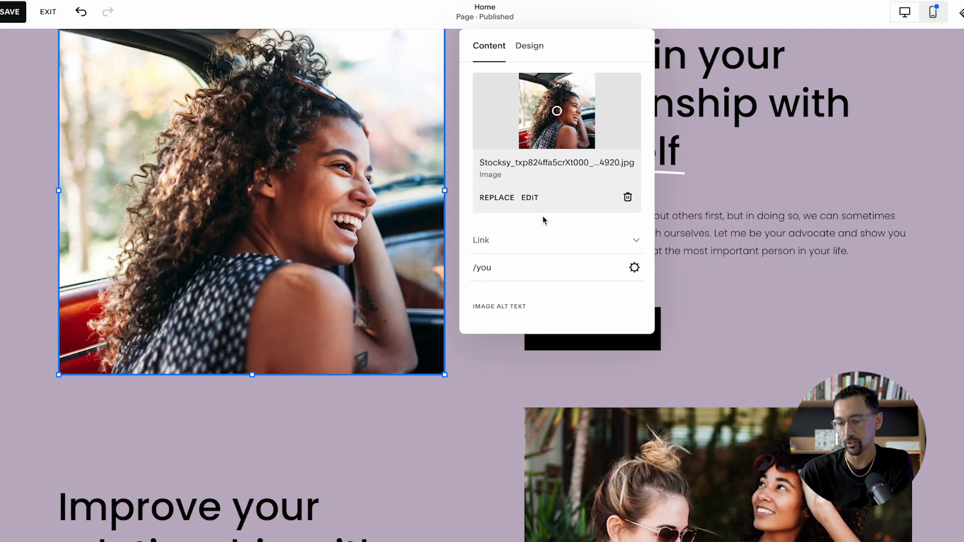
pyautogui.scroll(-5, 540, 206)
pyautogui.scroll(5, 524, 160)
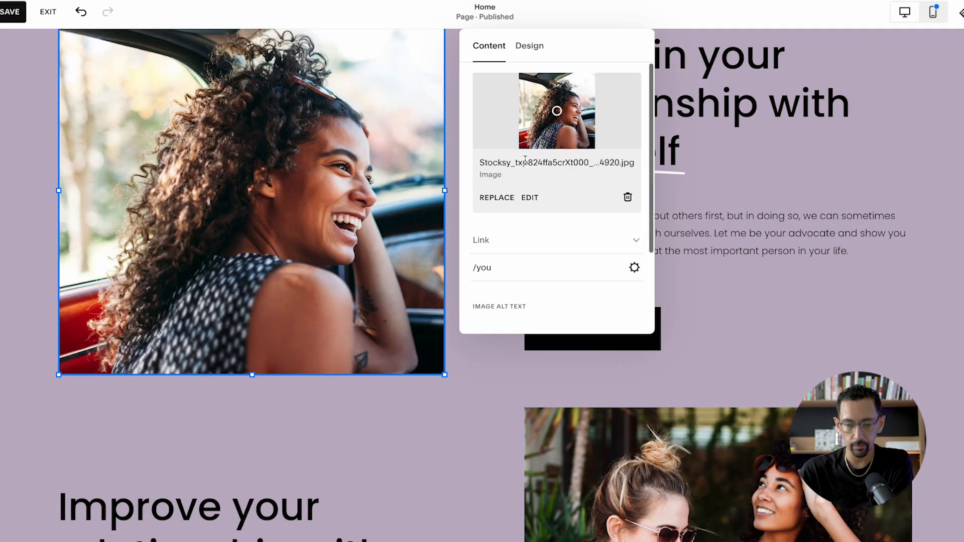
pyautogui.scroll(-3, 551, 140)
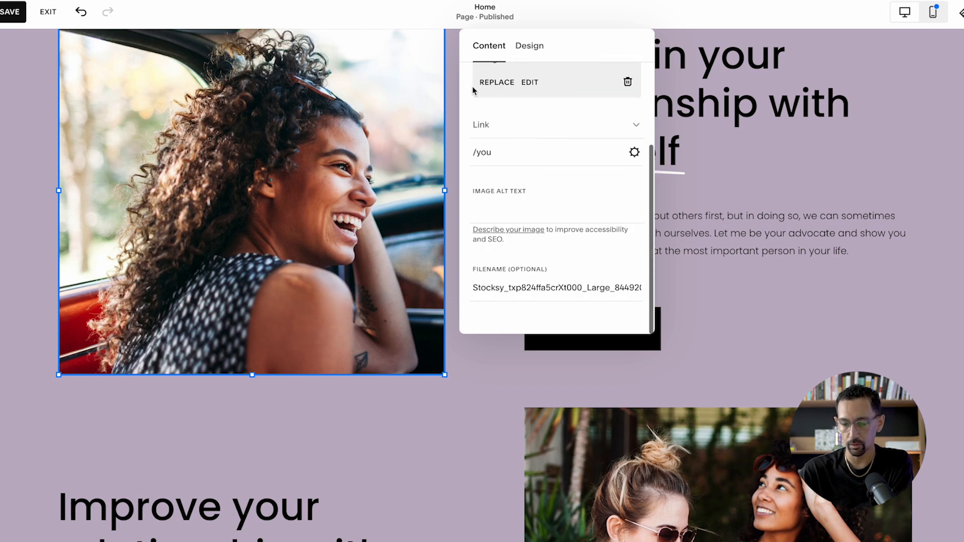
pyautogui.click(512, 129)
pyautogui.click(524, 131)
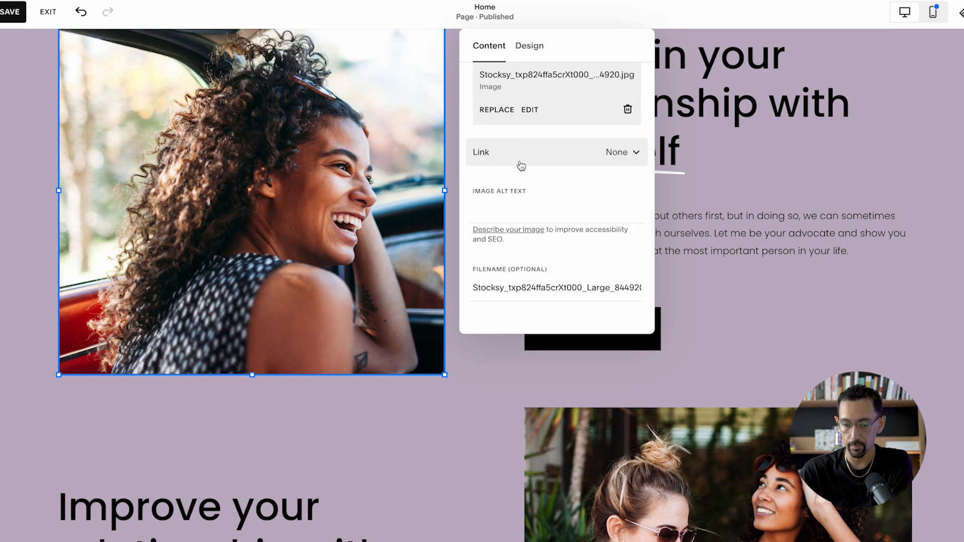
# - Try the Fit, Fill and Shape display modes in the car image's design settings
pyautogui.click(526, 52)
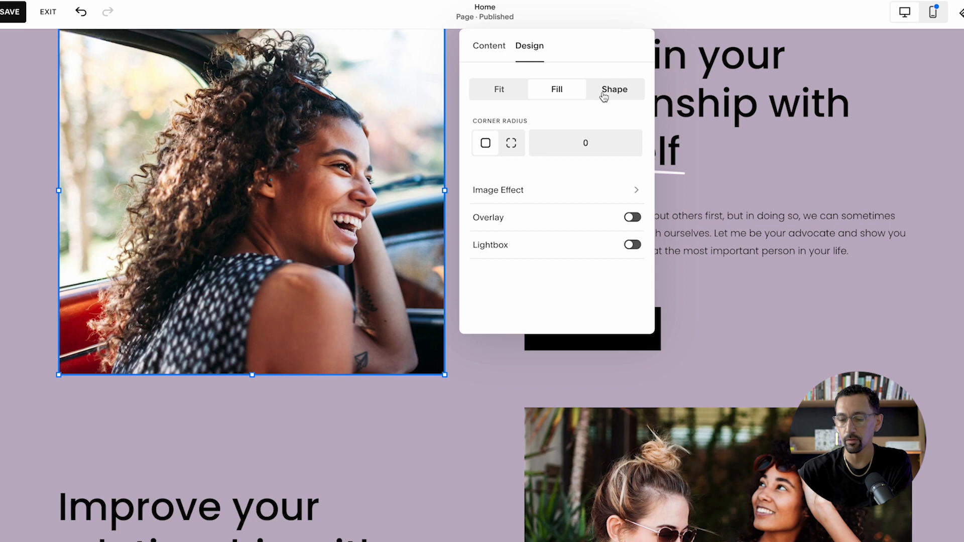
pyautogui.click(497, 94)
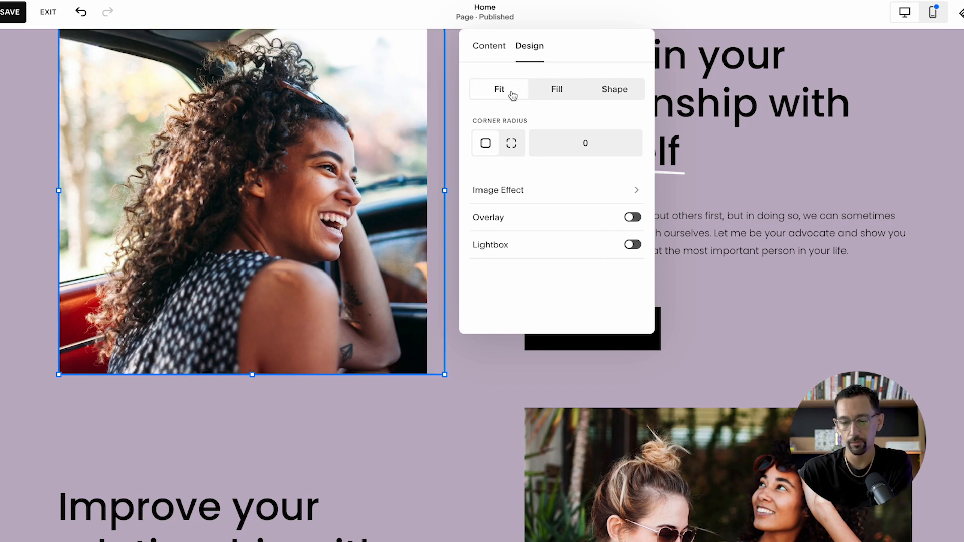
pyautogui.click(558, 93)
pyautogui.click(614, 95)
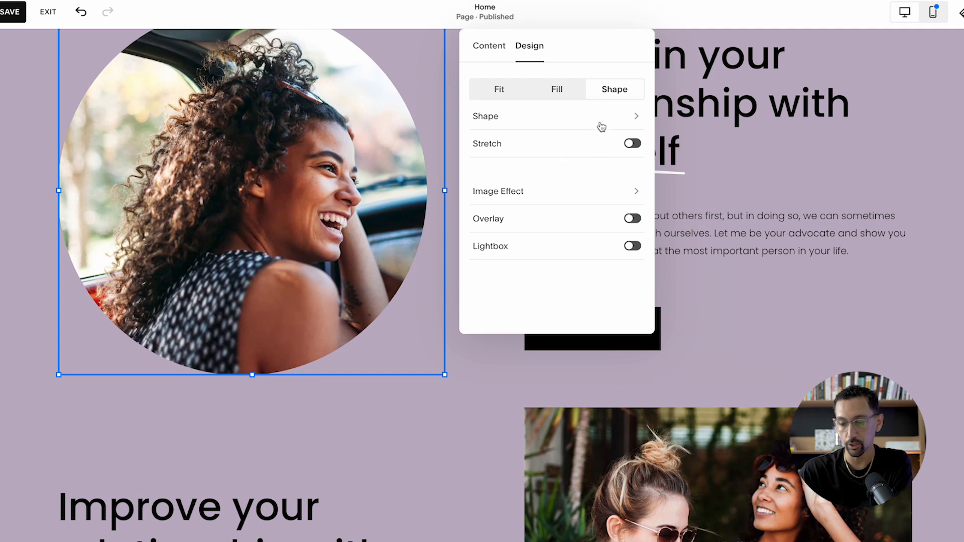
# - Try several 1:1 mask shapes on the car image, including the four-lobed one, and restore the Fill display mode
pyautogui.click(611, 119)
pyautogui.click(563, 182)
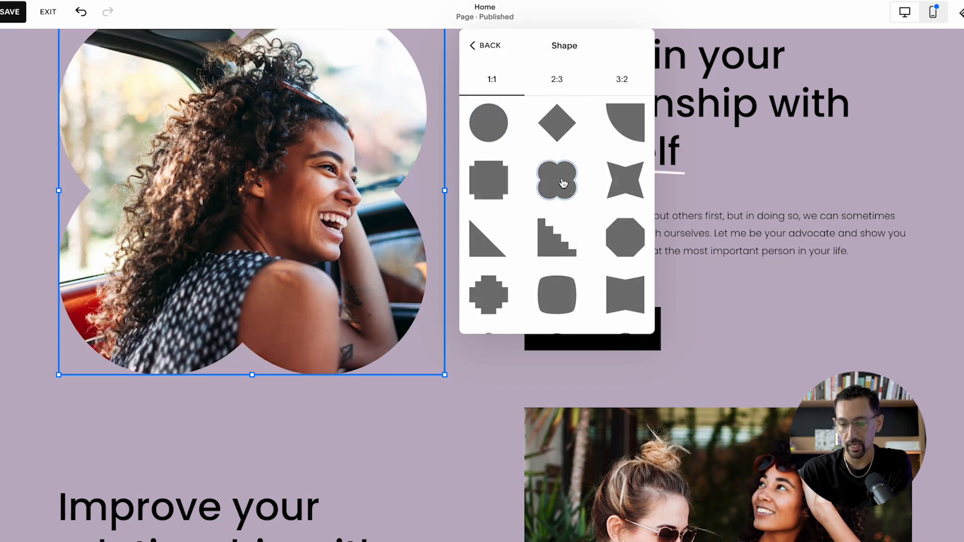
pyautogui.click(559, 246)
pyautogui.click(613, 189)
pyautogui.click(553, 189)
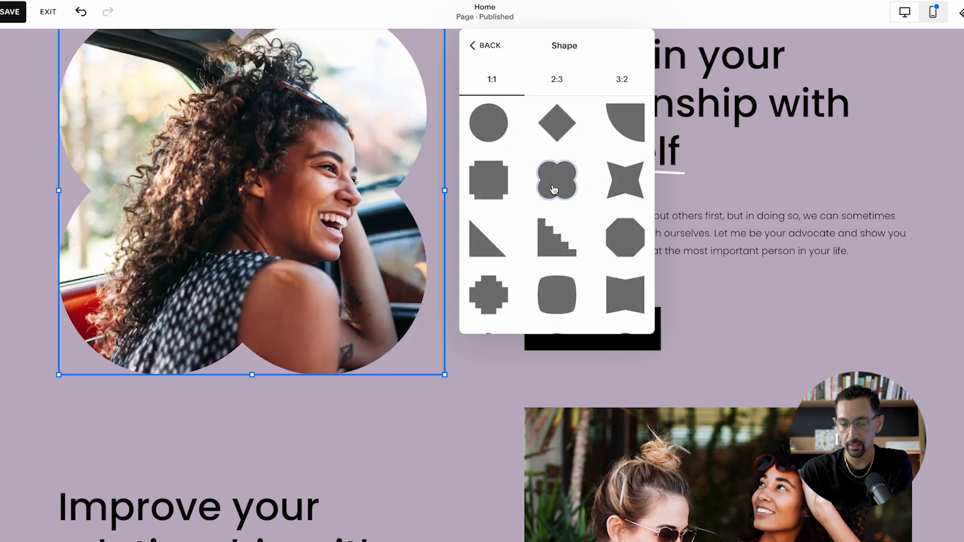
pyautogui.click(494, 47)
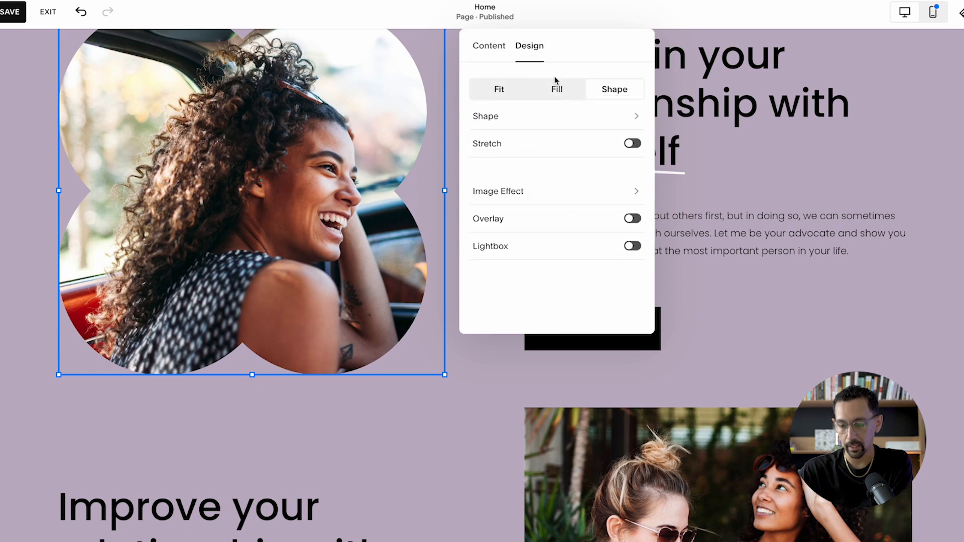
pyautogui.click(556, 83)
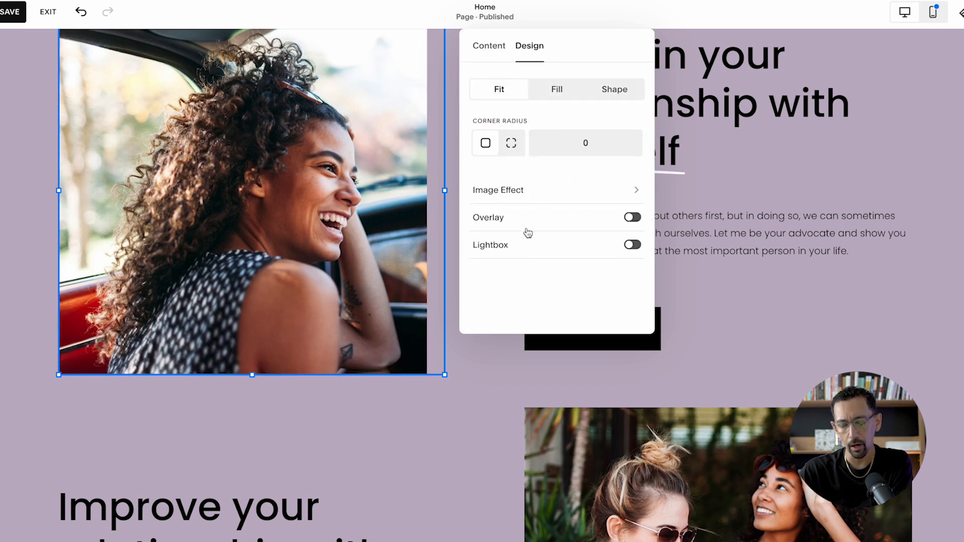
pyautogui.click(557, 90)
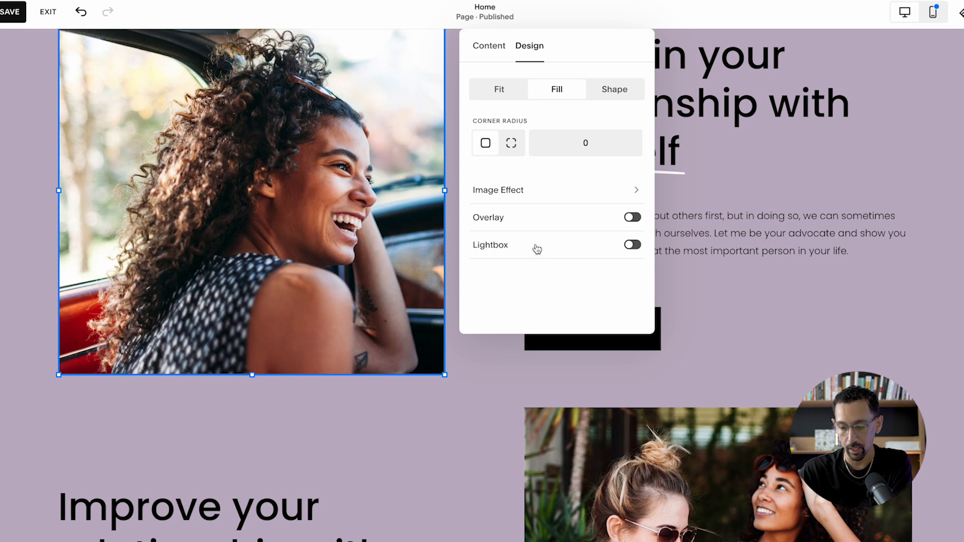
# - Apply the first image effect in the second row to the car image and check its intensity, depth and animation settings
pyautogui.click(518, 196)
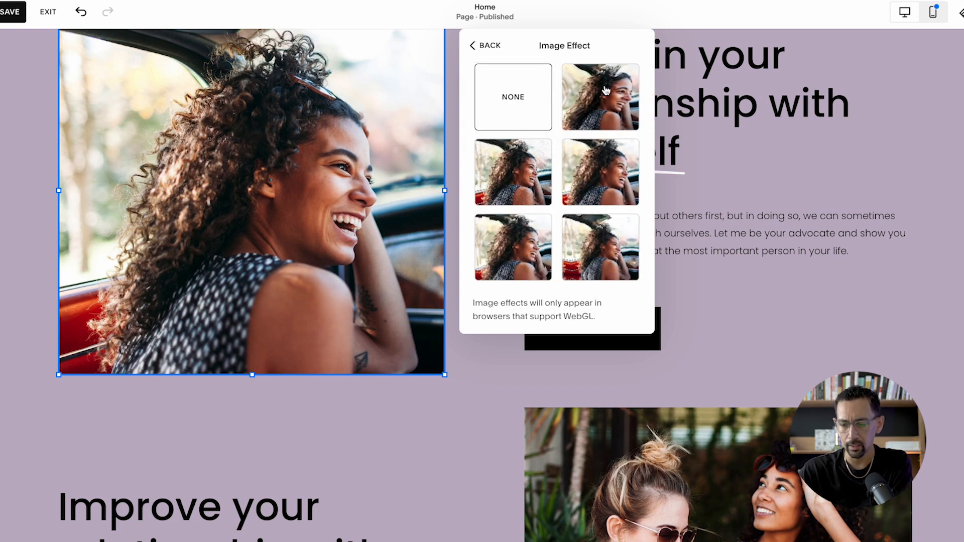
pyautogui.scroll(-1, 603, 161)
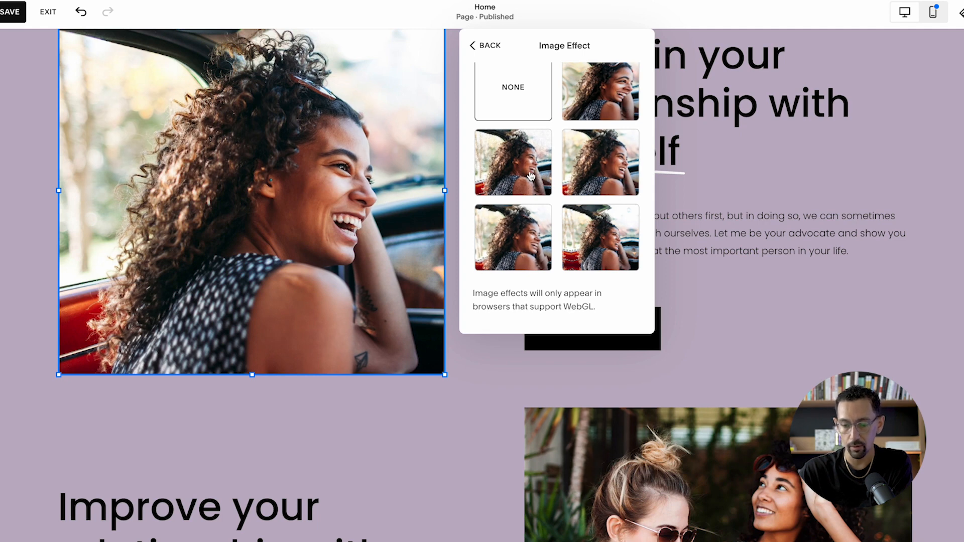
pyautogui.click(513, 174)
pyautogui.click(528, 185)
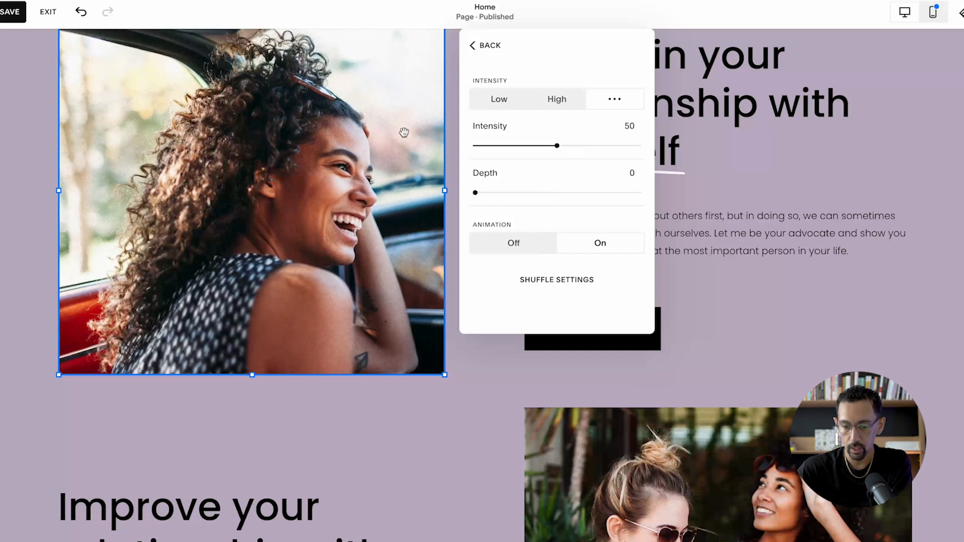
pyautogui.click(486, 47)
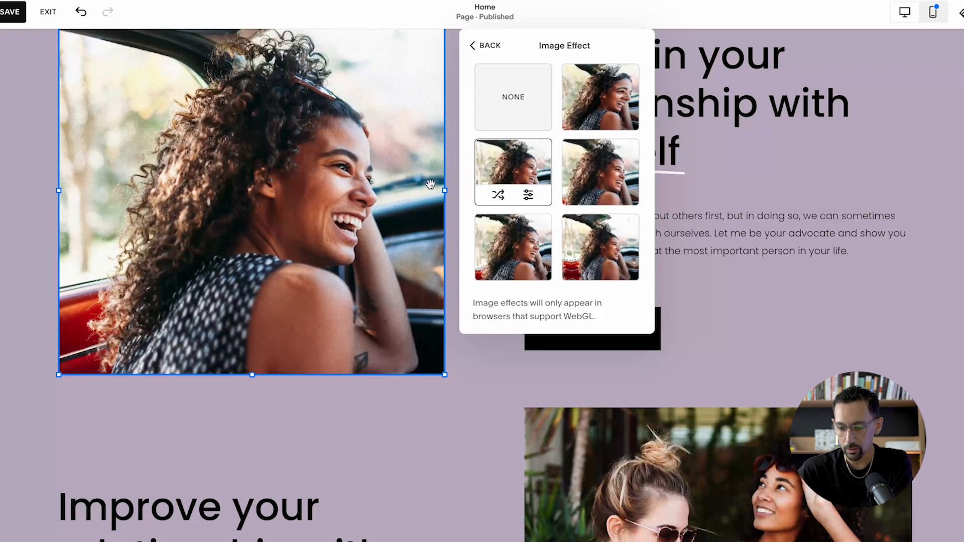
# - Try the other four image effects on the car image and return to the first effect in the second row
pyautogui.click(609, 172)
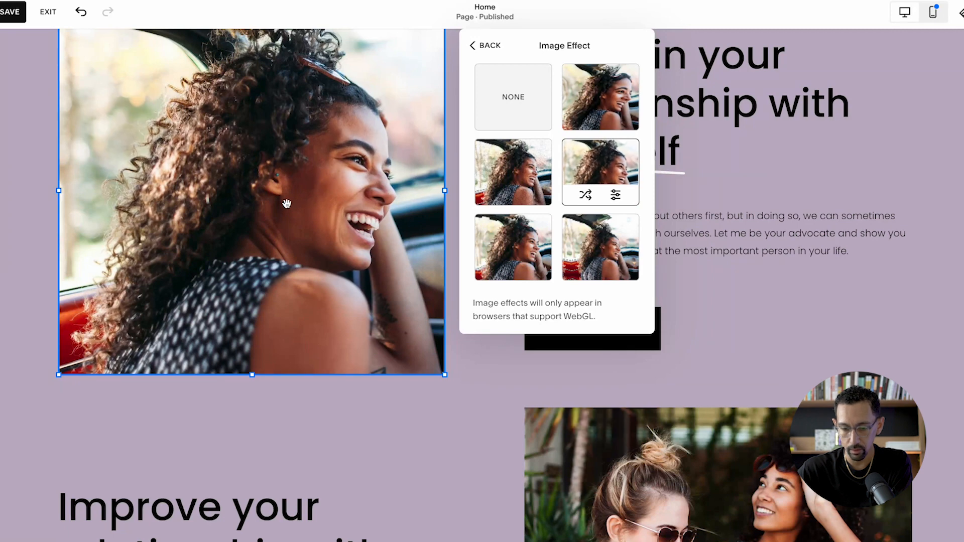
pyautogui.scroll(2, 282, 205)
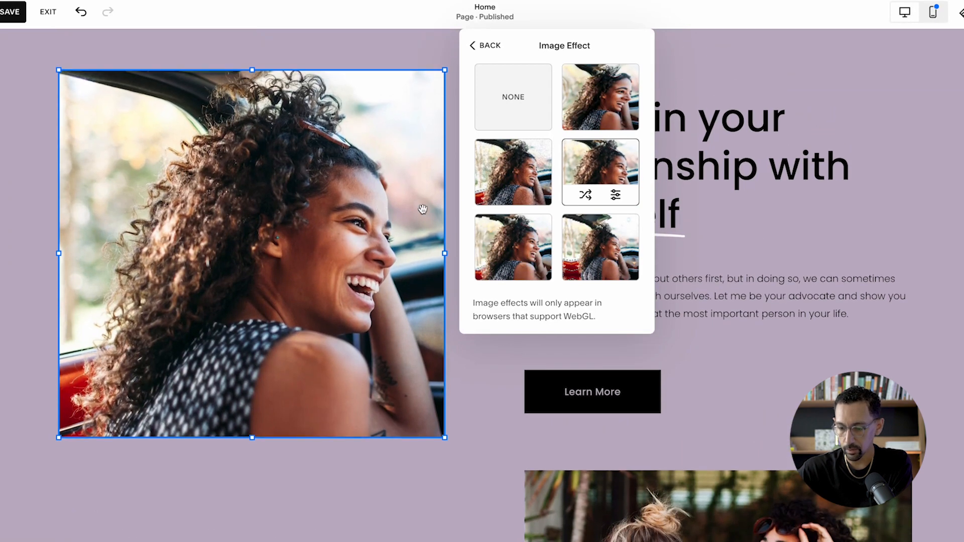
pyautogui.click(603, 108)
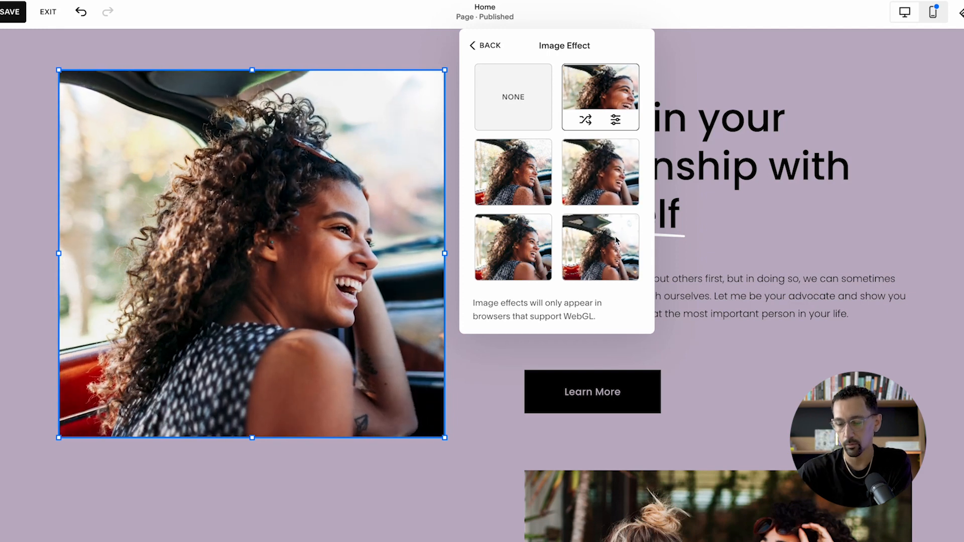
pyautogui.click(619, 253)
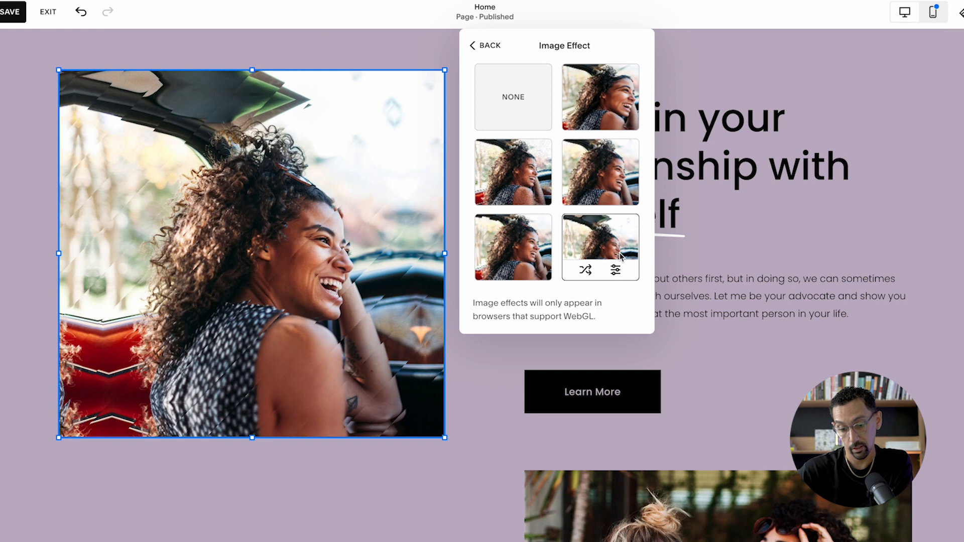
pyautogui.click(522, 258)
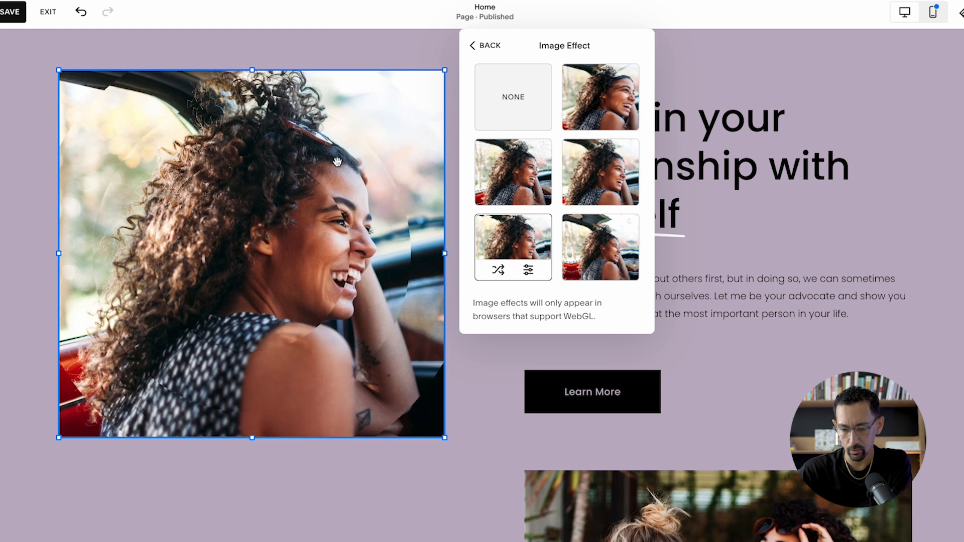
pyautogui.click(527, 161)
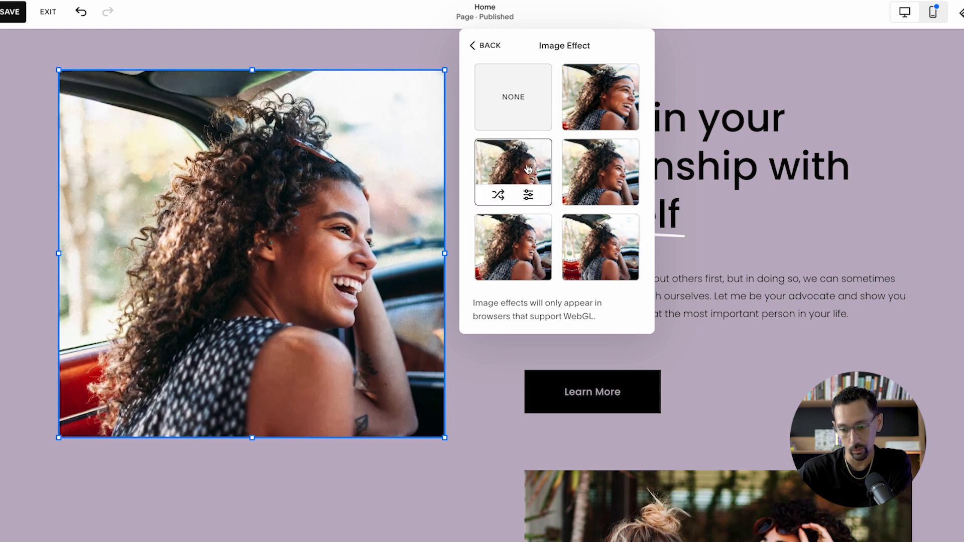
# - Apply the image effect beside None to the car image and return to its design settings
pyautogui.scroll(-1, 562, 226)
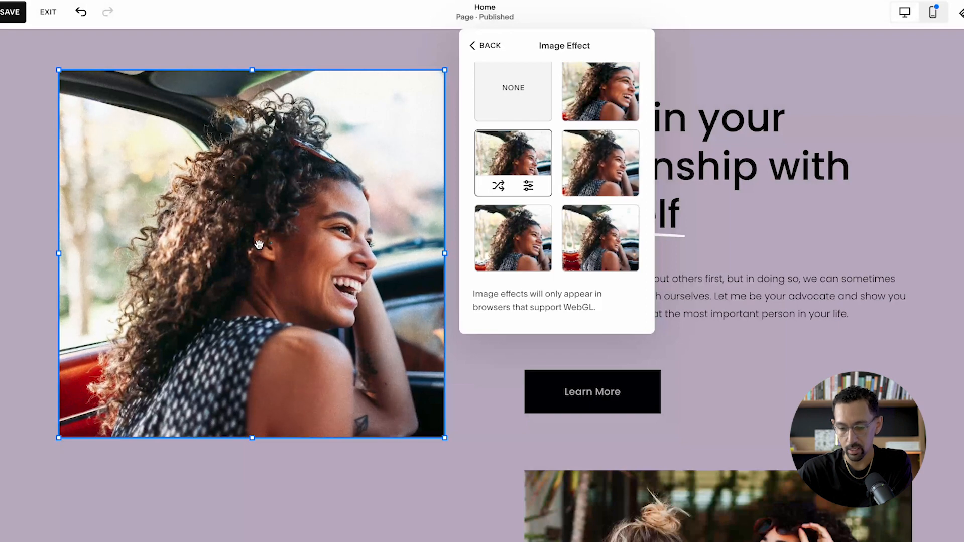
pyautogui.click(621, 98)
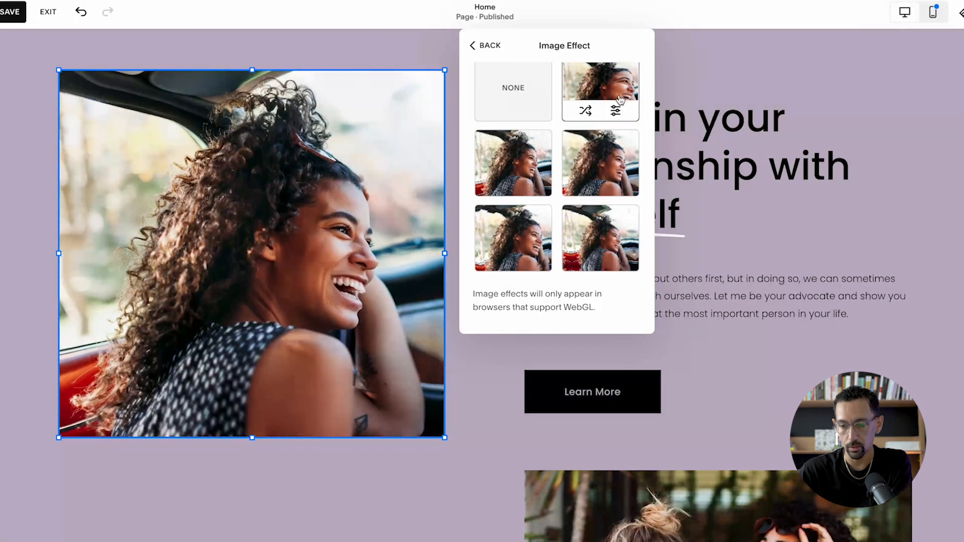
pyautogui.click(488, 46)
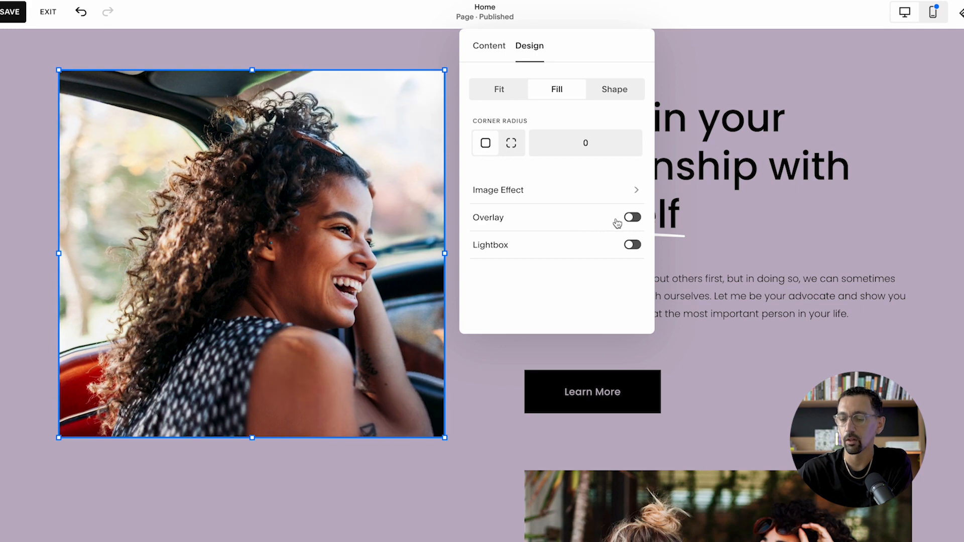
# - Turn on the car image's overlay and try the Overlay blend mode before returning it to Normal
pyautogui.click(619, 221)
pyautogui.scroll(-1, 547, 224)
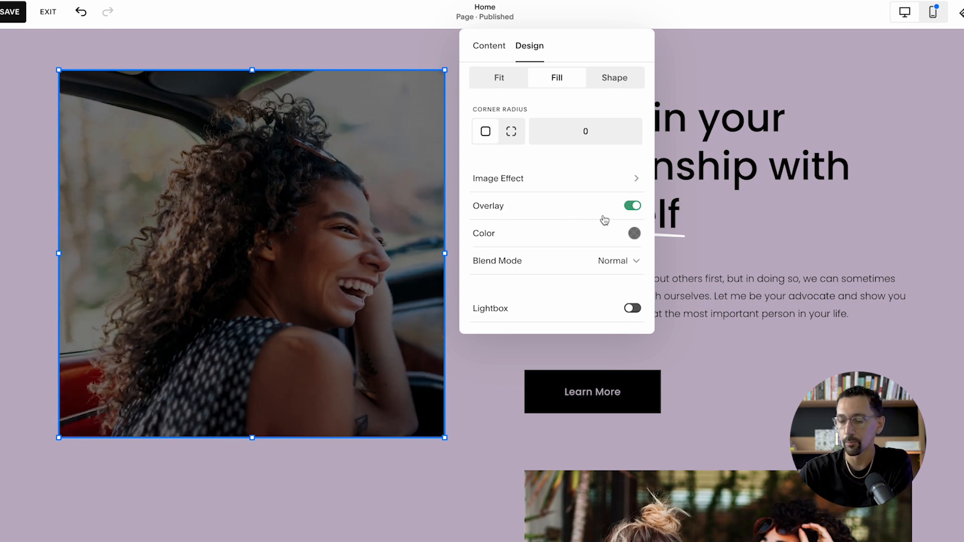
pyautogui.click(615, 265)
pyautogui.scroll(-4, 586, 316)
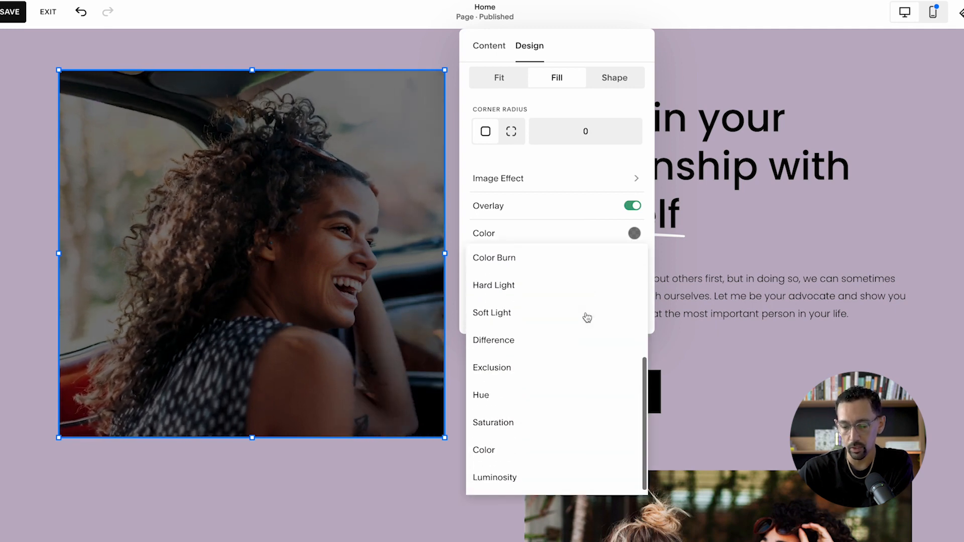
pyautogui.scroll(4, 586, 317)
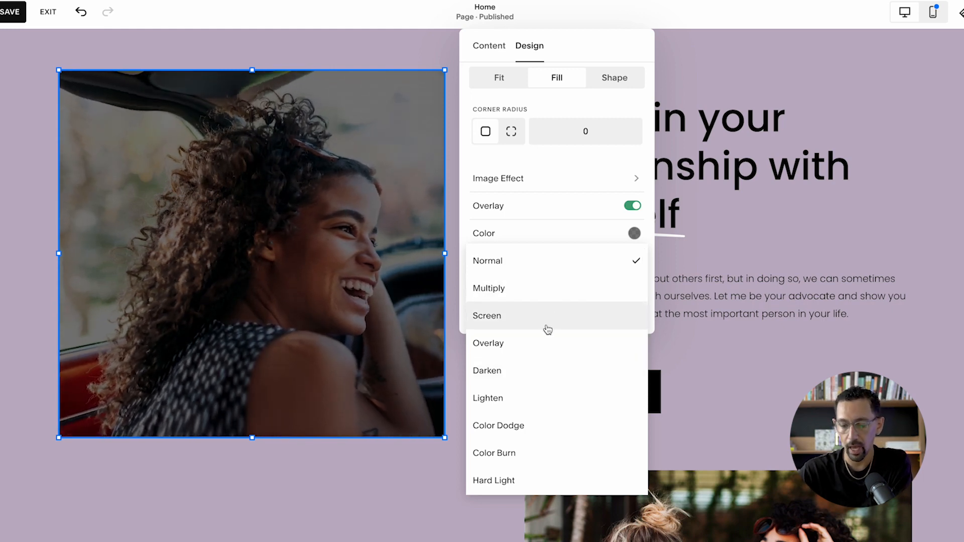
pyautogui.click(545, 345)
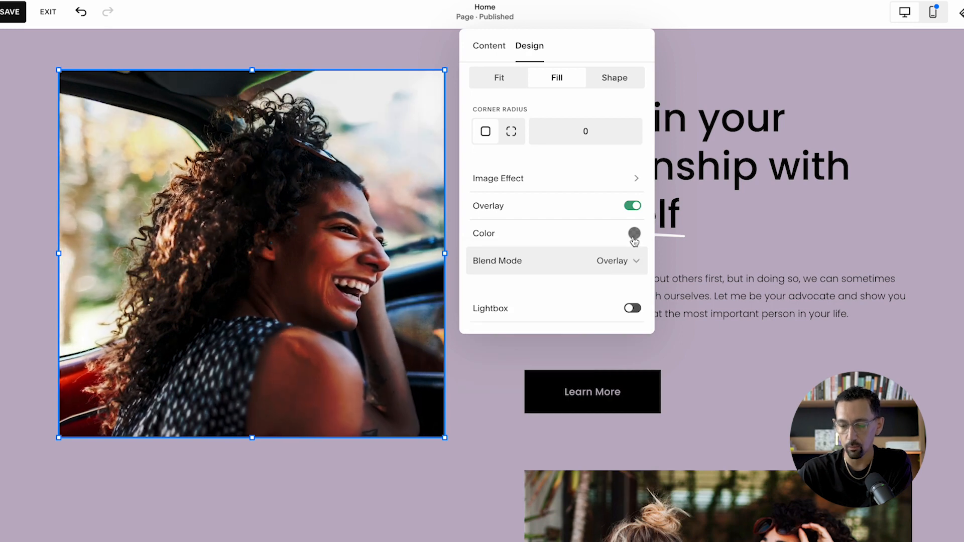
pyautogui.click(616, 266)
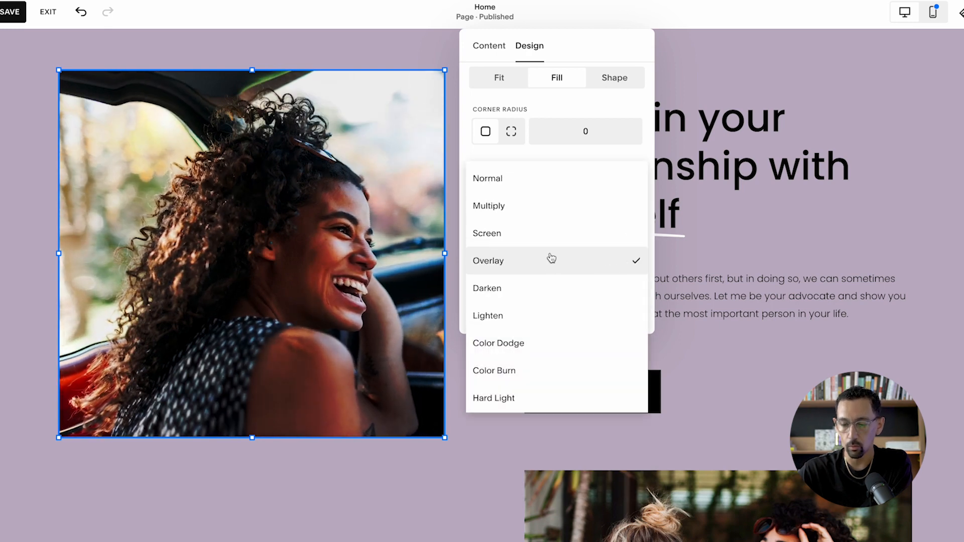
pyautogui.click(529, 189)
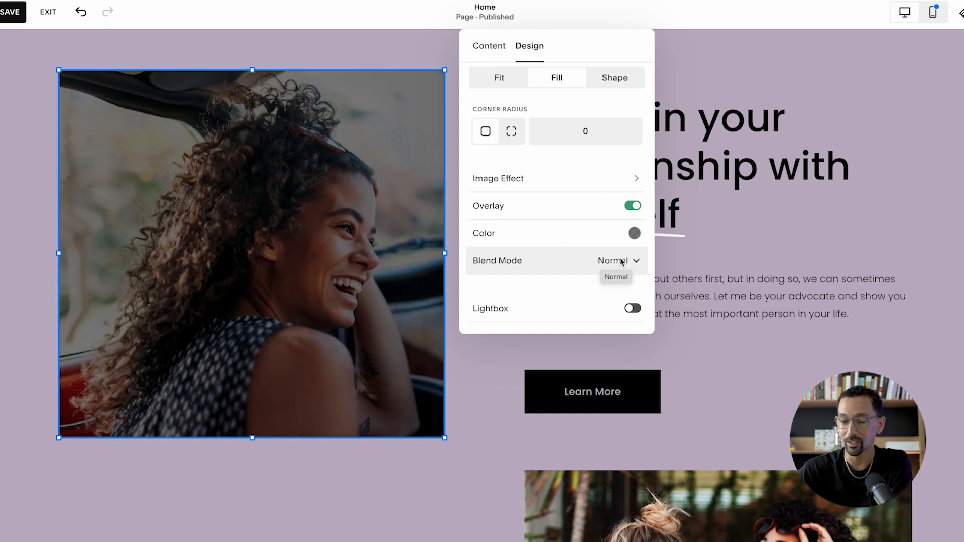
# - Enable the lightbox on the car image with the Light Overlay theme and save the page
pyautogui.click(632, 307)
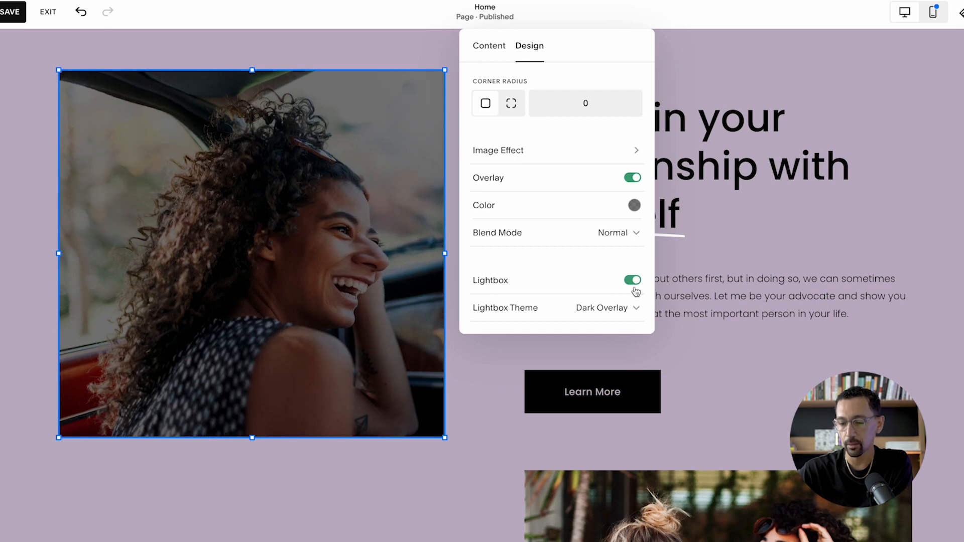
pyautogui.click(602, 309)
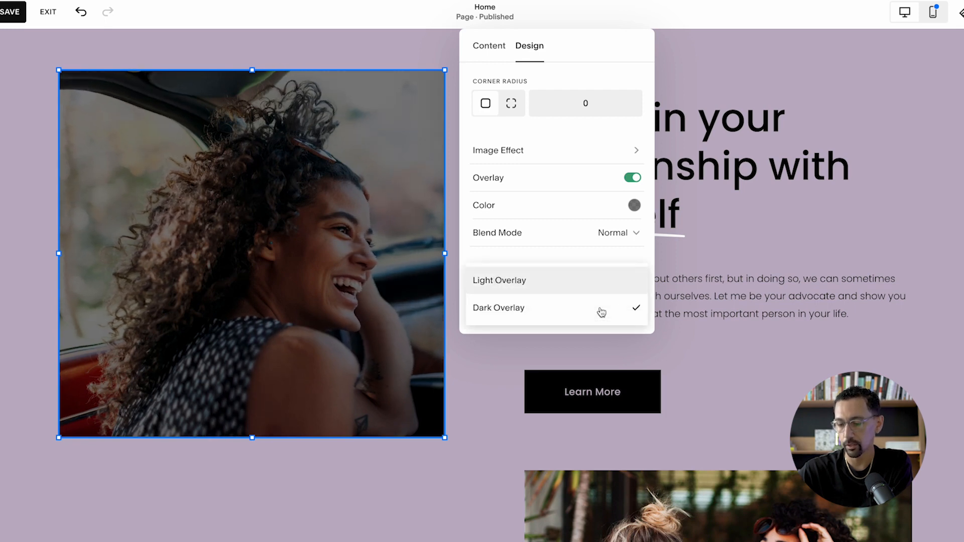
pyautogui.click(549, 287)
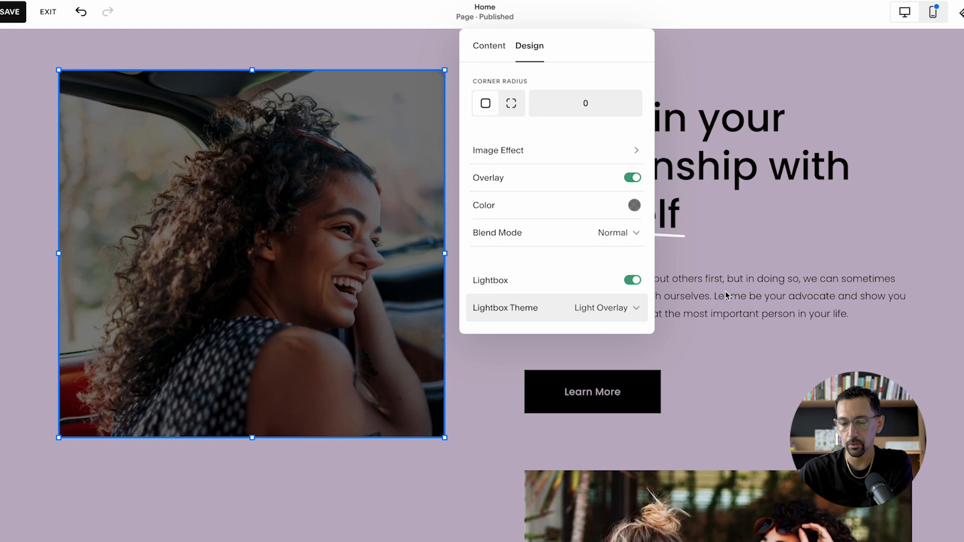
pyautogui.click(10, 11)
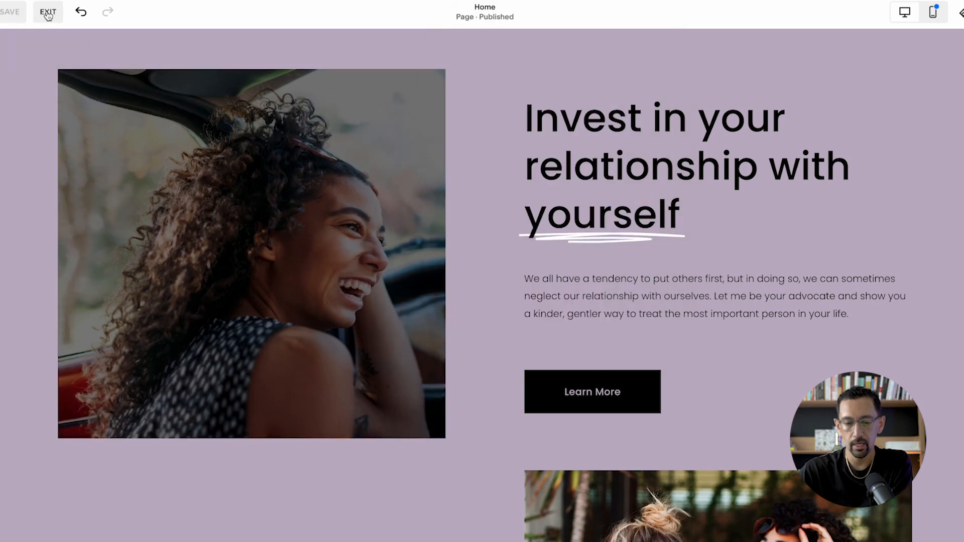
# - Exit editing, open the car image in its lightbox on the page preview, and close it
pyautogui.click(48, 12)
pyautogui.scroll(-7, 350, 188)
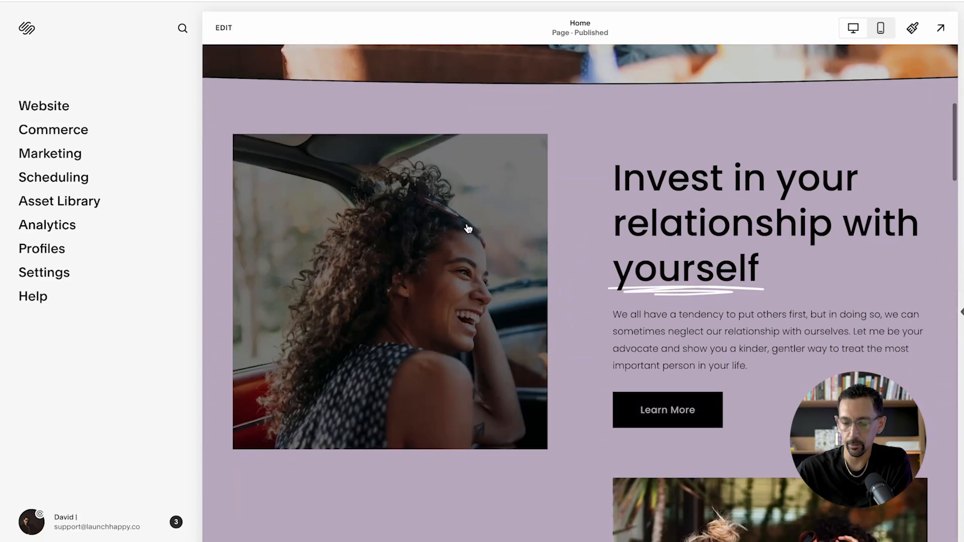
pyautogui.click(467, 226)
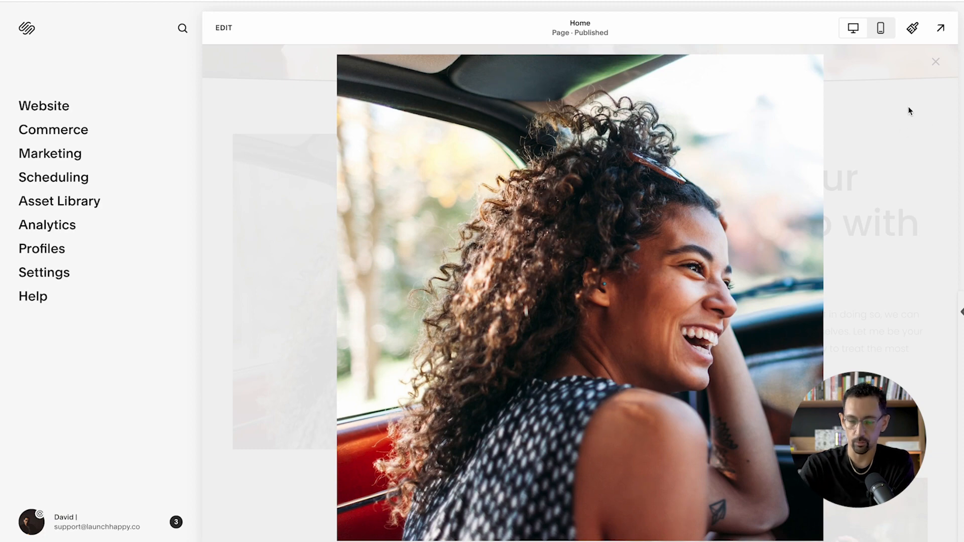
pyautogui.press('Escape')
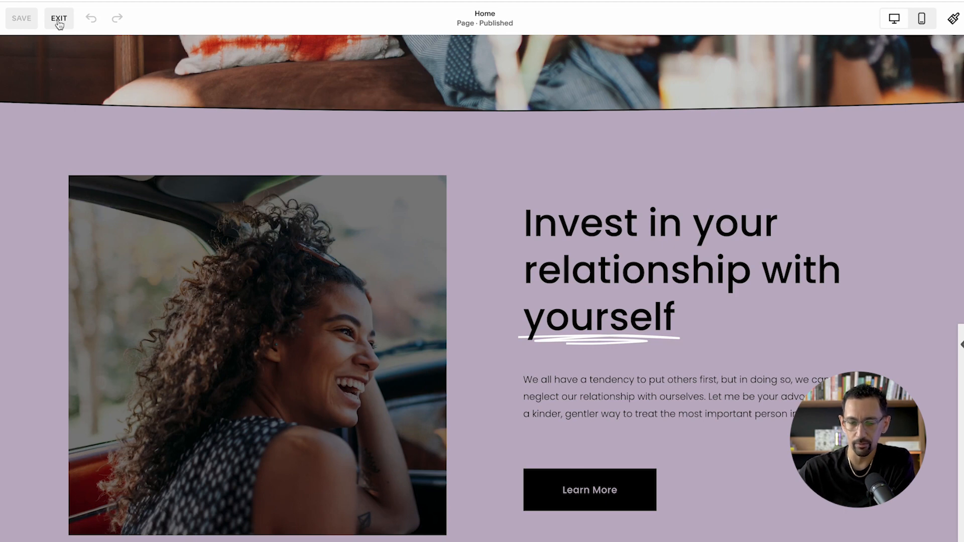
# - Move the "Invest in your relationship with yourself" heading beside the car image and back, testing undo and redo and saving after each move
pyautogui.moveTo(620, 254); pyautogui.dragTo(545, 238)
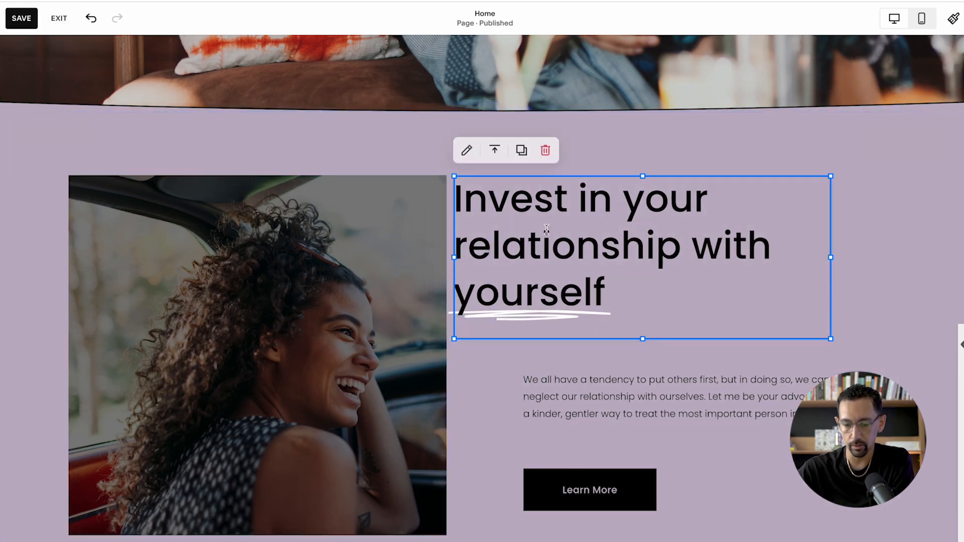
pyautogui.click(21, 19)
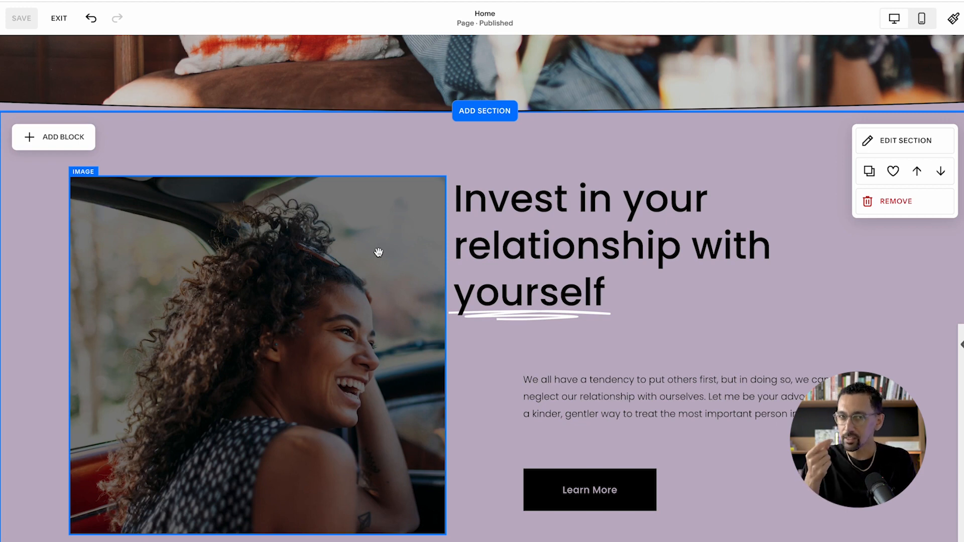
pyautogui.moveTo(627, 250); pyautogui.dragTo(680, 272)
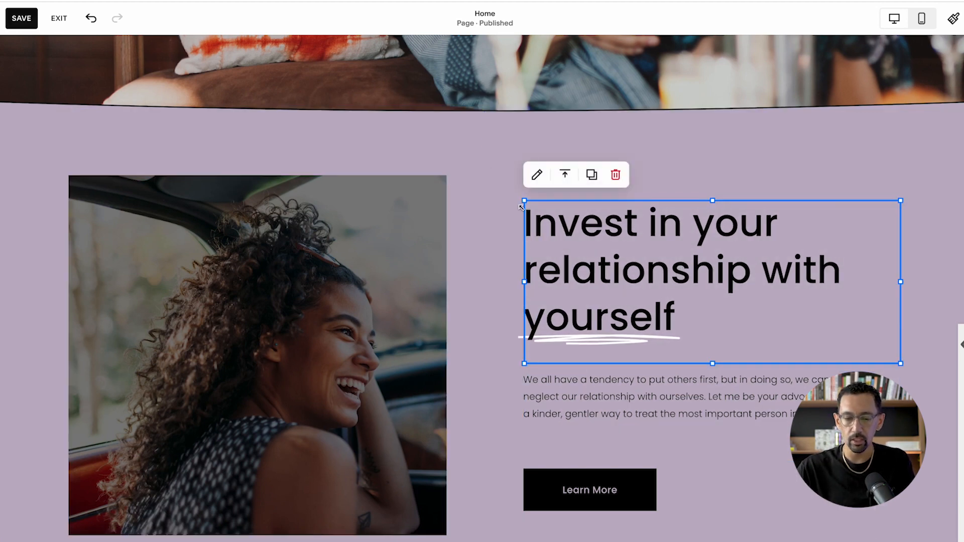
pyautogui.click(91, 20)
pyautogui.click(117, 20)
pyautogui.click(21, 18)
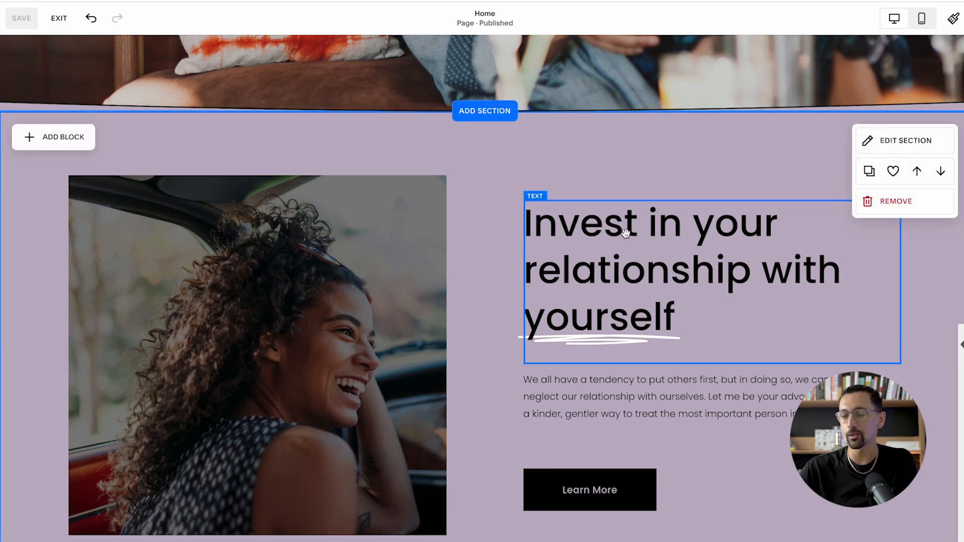
# - Narrow the "Invest in your relationship with yourself" text block by one grid column at its outer edge
pyautogui.click(719, 280)
pyautogui.click(719, 280)
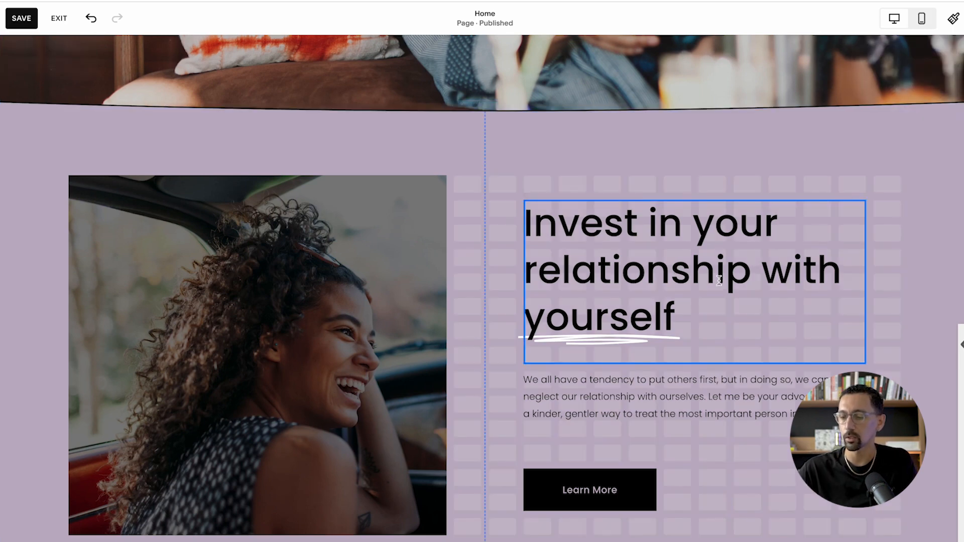
pyautogui.click(776, 292)
# - Look through the SEO, General and Advanced sections of the Home page's settings from within the editor and close them
pyautogui.scroll(7, 497, 220)
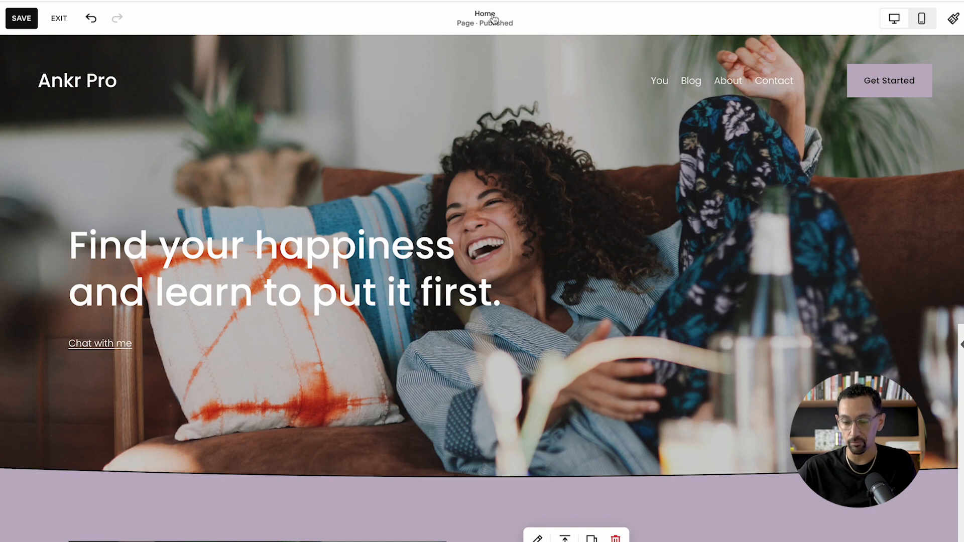
pyautogui.click(494, 18)
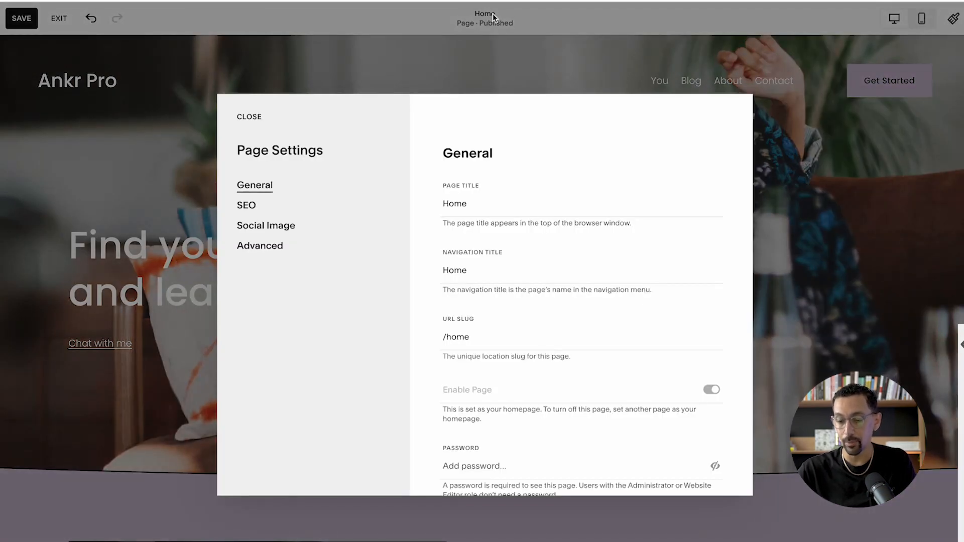
pyautogui.click(245, 209)
pyautogui.click(245, 192)
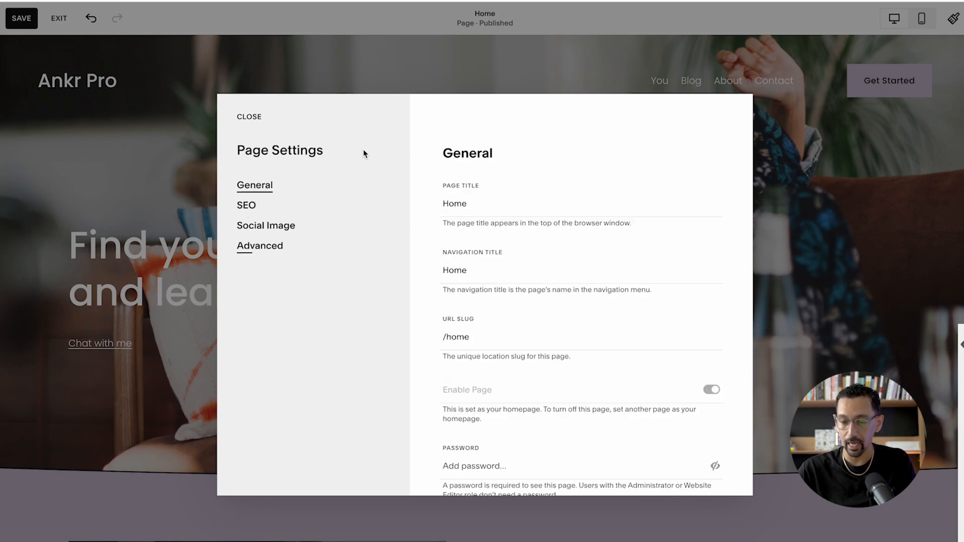
pyautogui.click(280, 251)
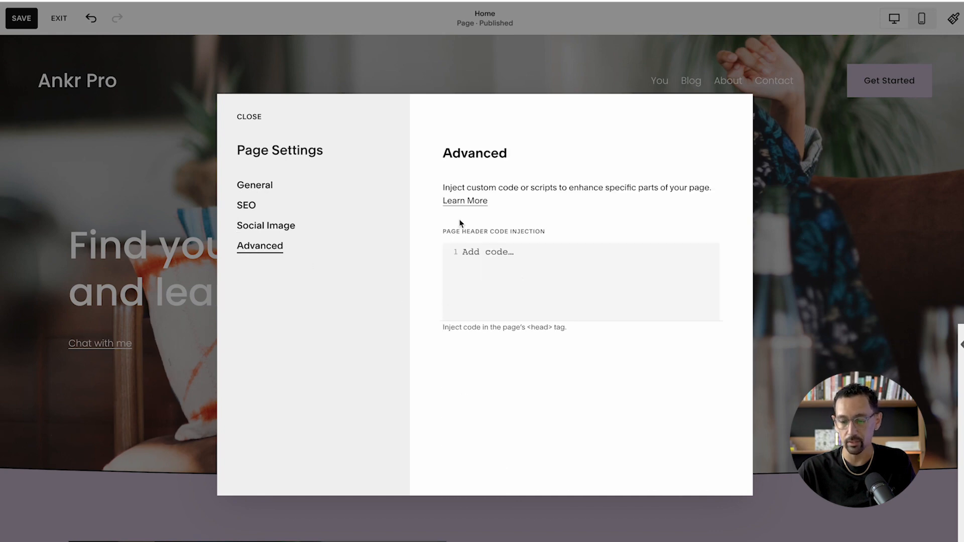
pyautogui.click(372, 65)
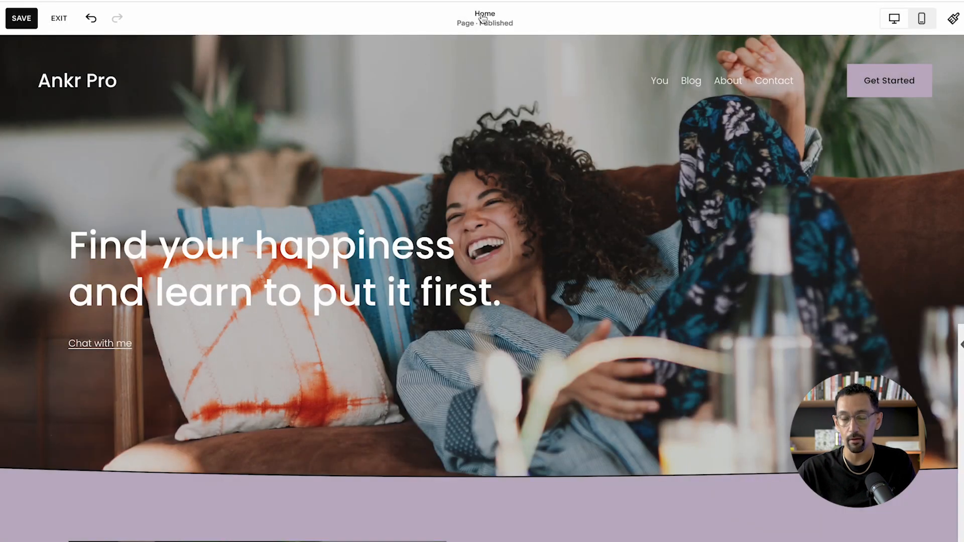
# - Add an empty <script></script> tag to the Home page's header code injection, save the settings and page, and exit editing
pyautogui.moveTo(366, 160)
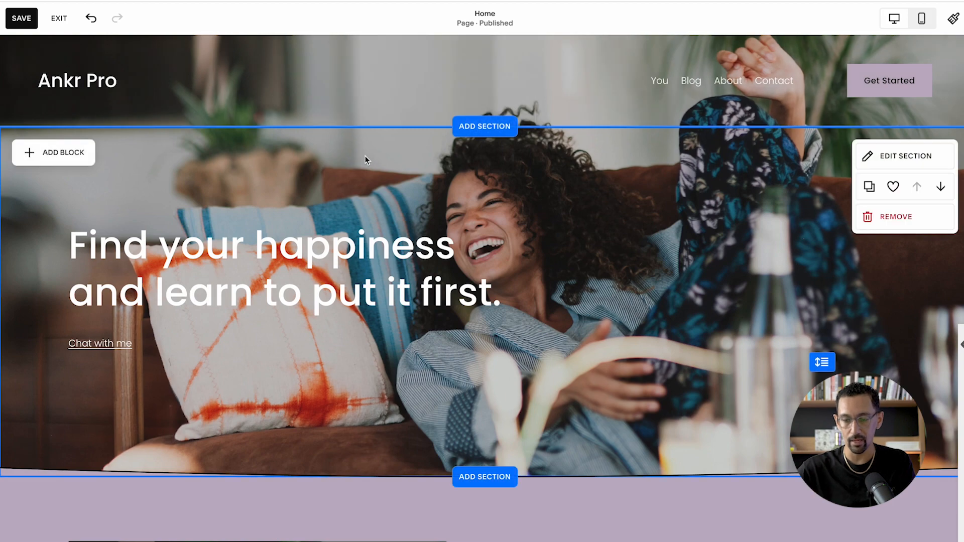
pyautogui.moveTo(424, 77)
pyautogui.click(496, 23)
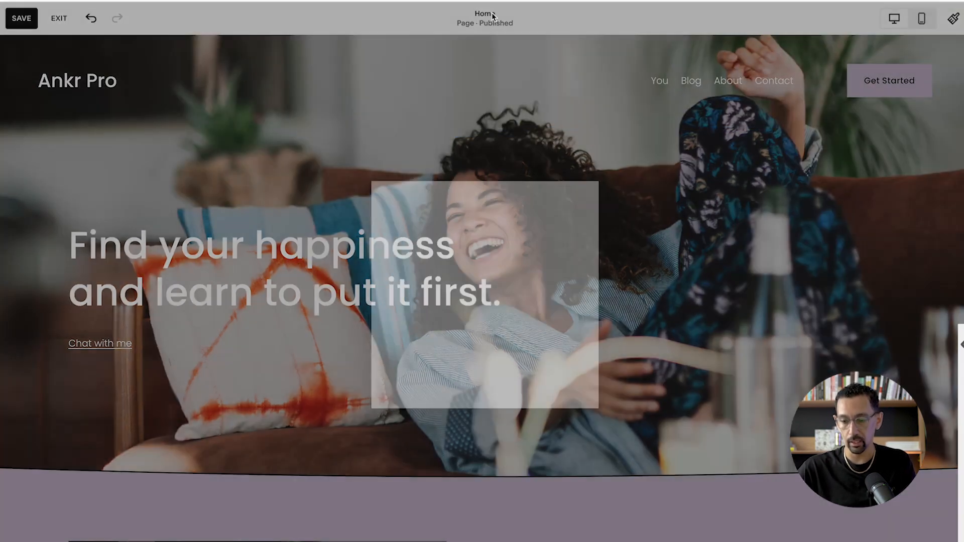
pyautogui.click(261, 251)
pyautogui.click(519, 308)
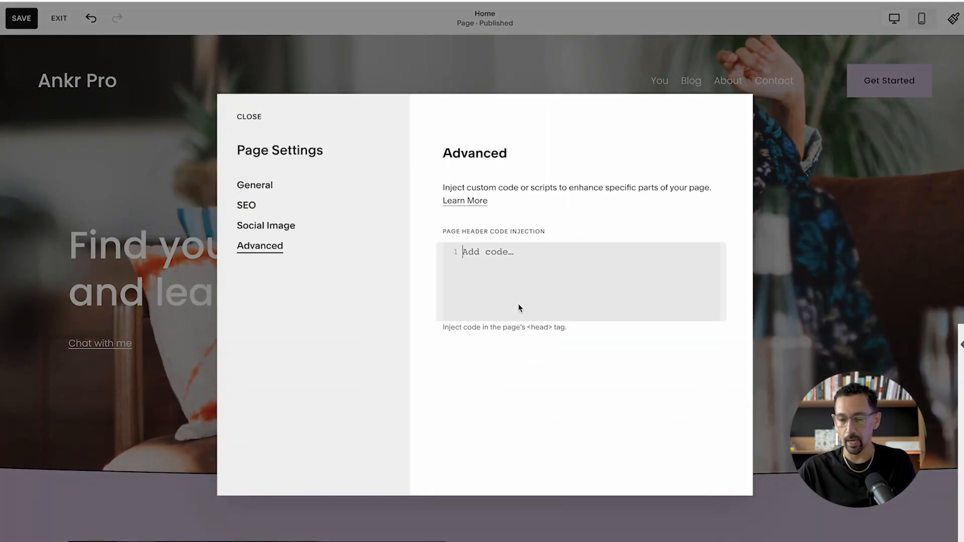
pyautogui.write('<script></script>')
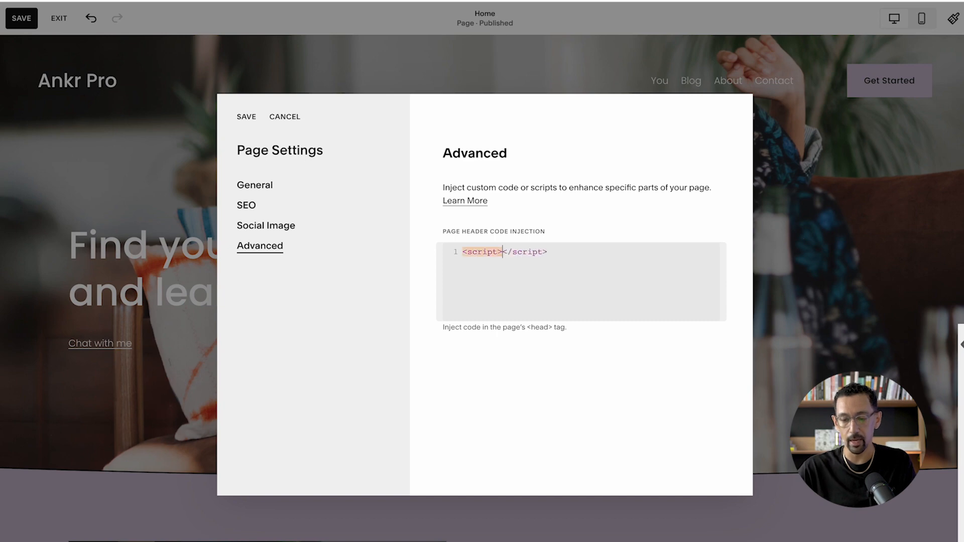
pyautogui.click(244, 118)
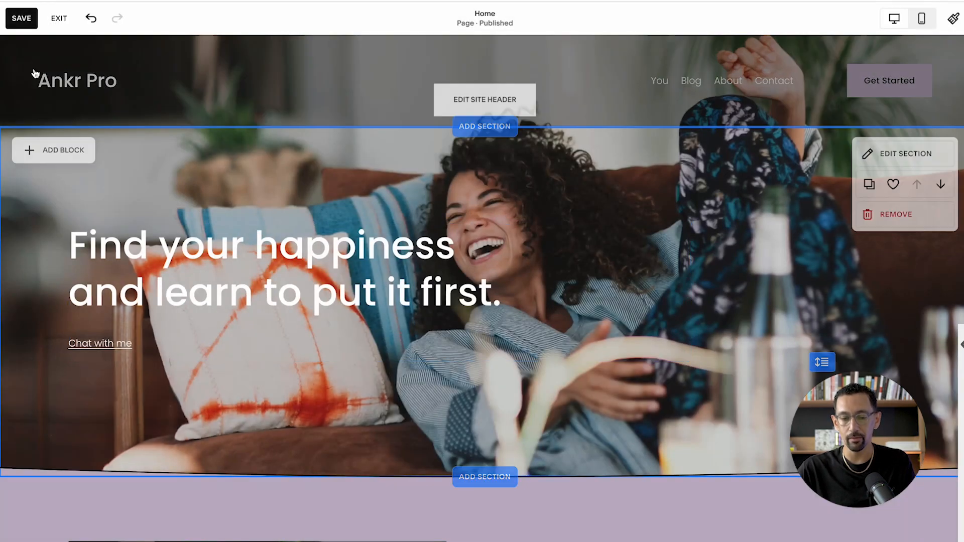
pyautogui.click(21, 18)
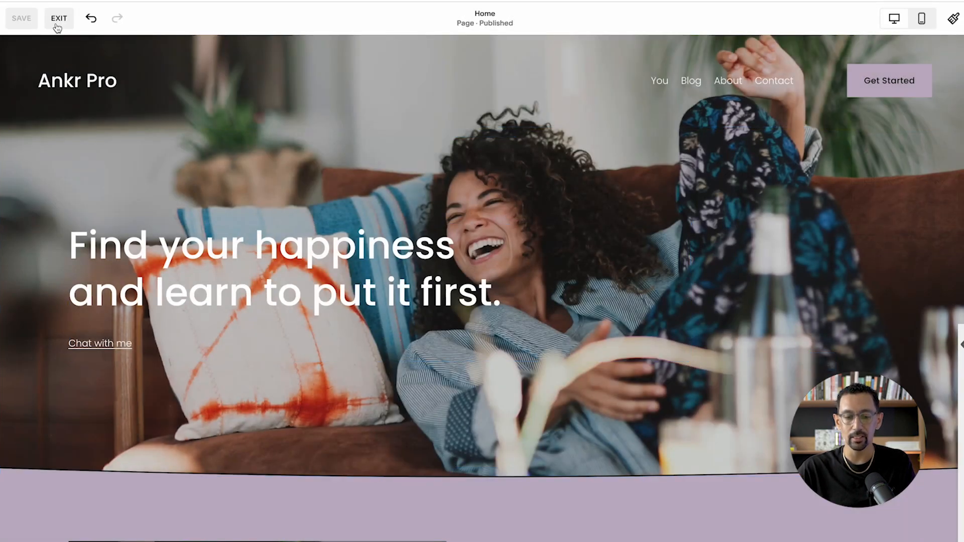
pyautogui.click(58, 20)
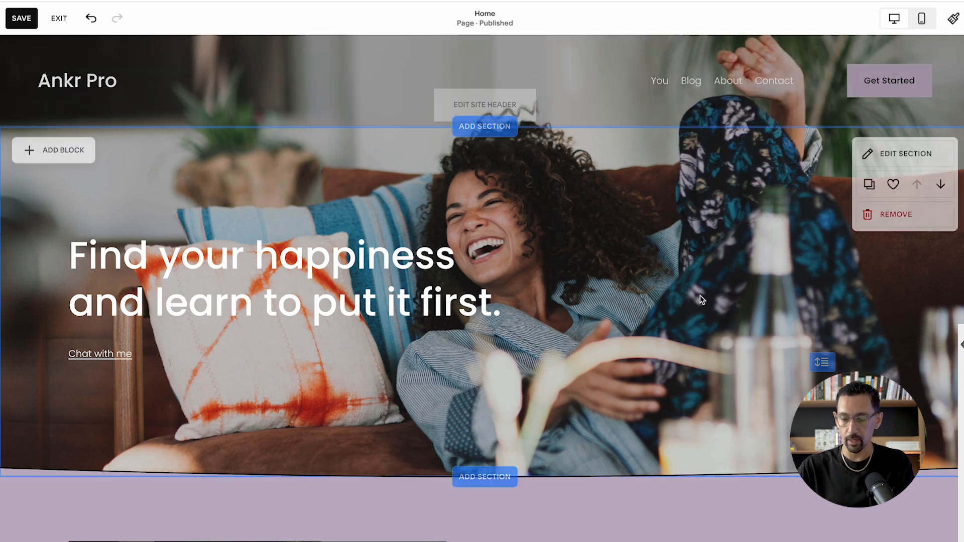
# - Set the vertical alignment of the "Find your happiness and learn to put it first." text block to top
pyautogui.click(402, 276)
pyautogui.click(110, 197)
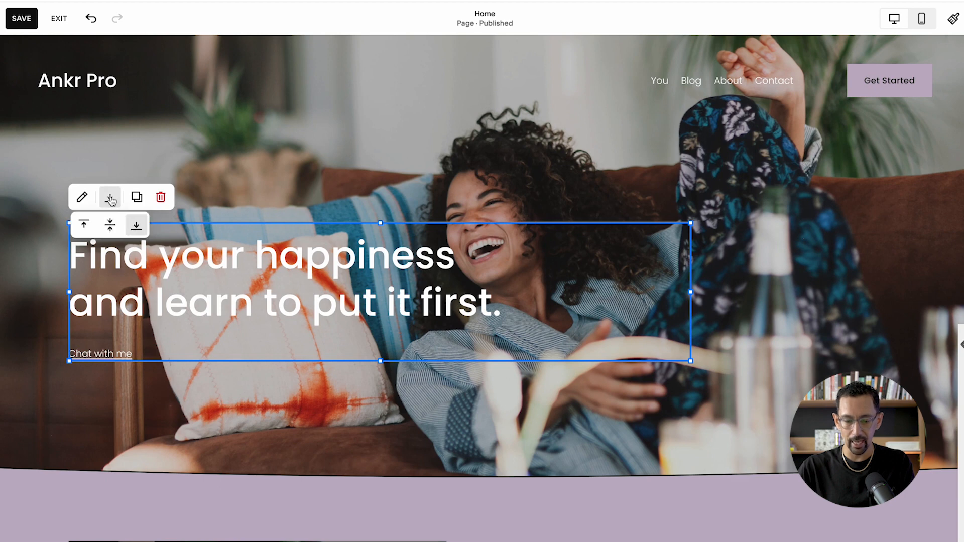
pyautogui.click(84, 224)
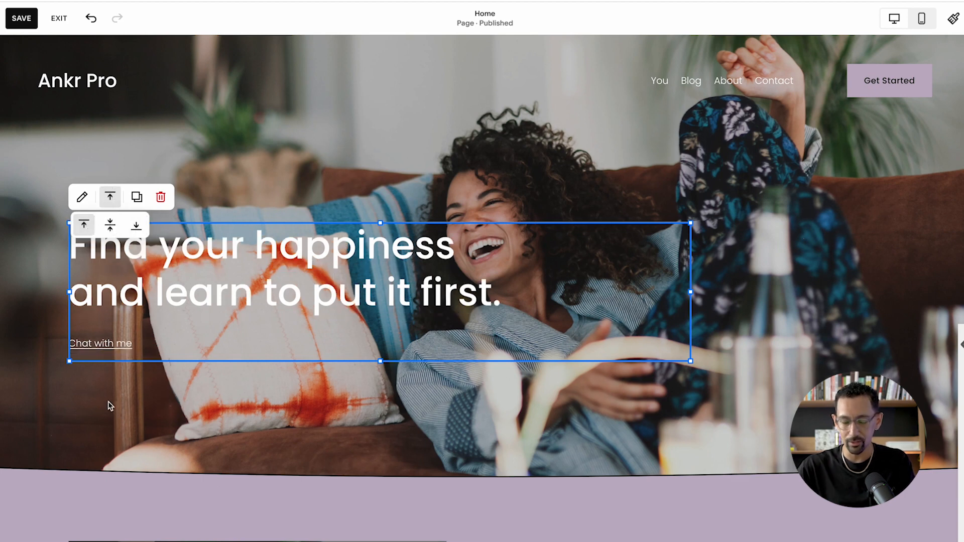
# - Set the vertical alignment of the "Find your happiness and learn to put it first." text block to bottom
pyautogui.click(136, 226)
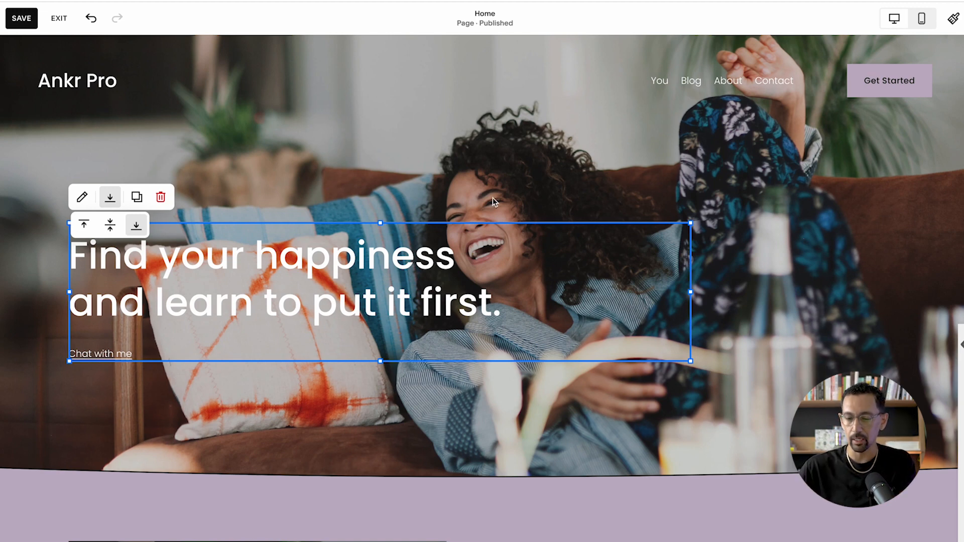
pyautogui.click(572, 167)
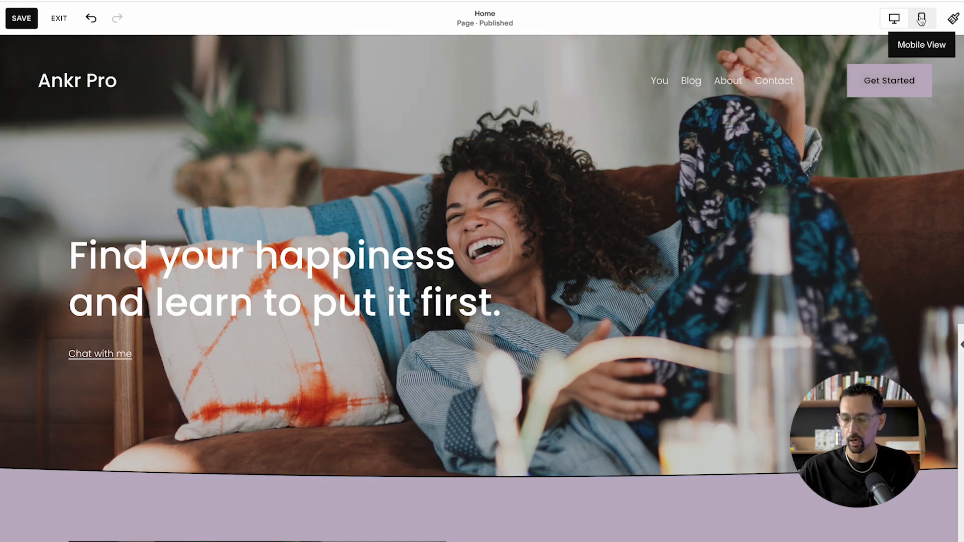
# - In mobile view, align the "Find your happiness" text block to top and extend its upper and lower edges by one grid row each
pyautogui.click(921, 20)
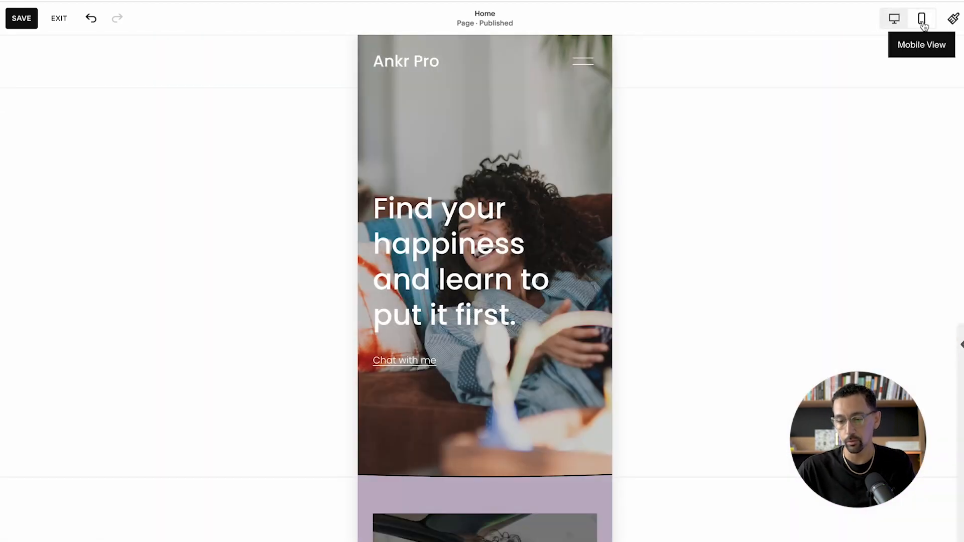
pyautogui.click(500, 240)
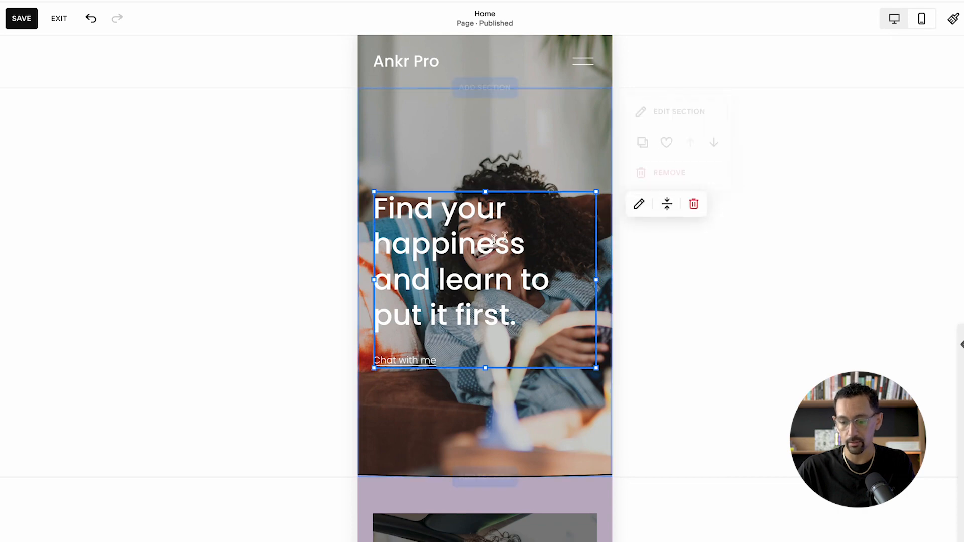
pyautogui.click(667, 204)
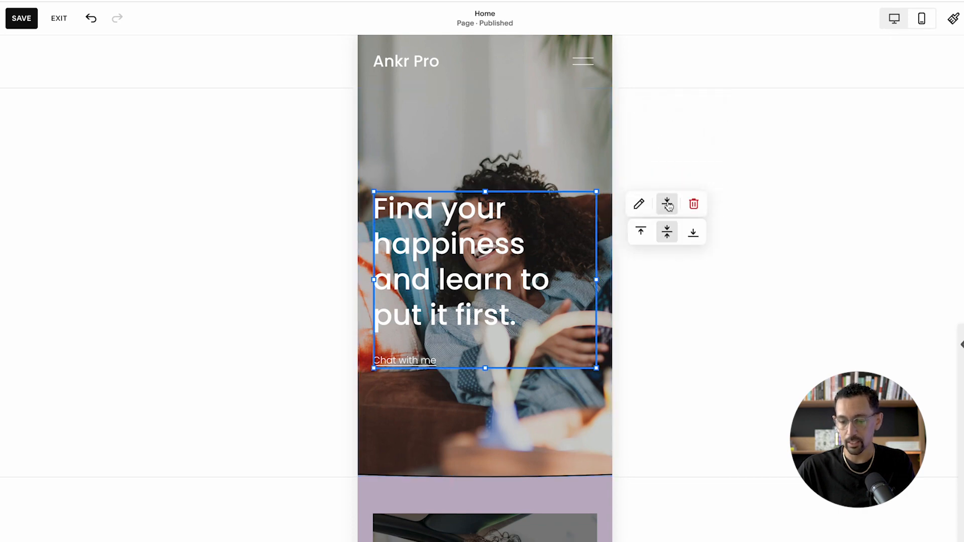
pyautogui.click(643, 234)
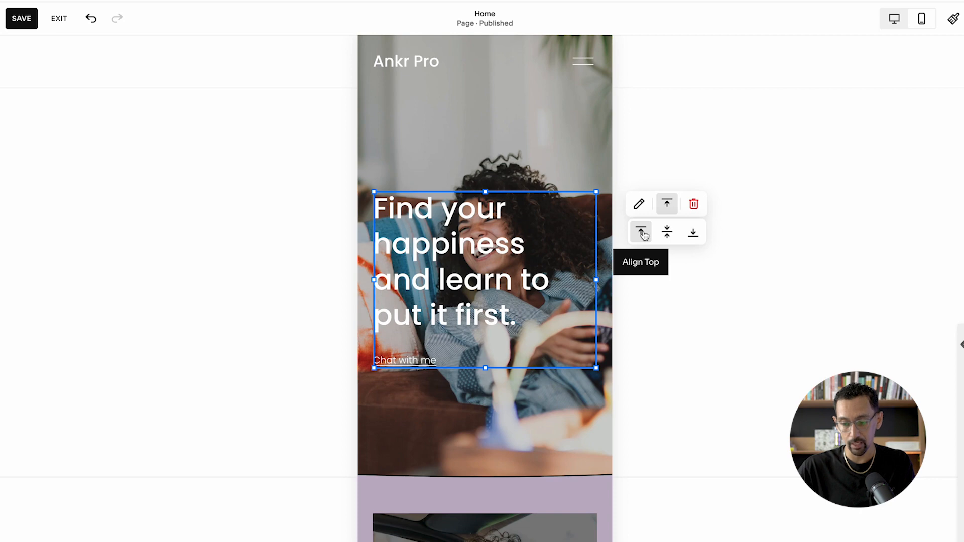
pyautogui.click(443, 140)
pyautogui.doubleClick(454, 236)
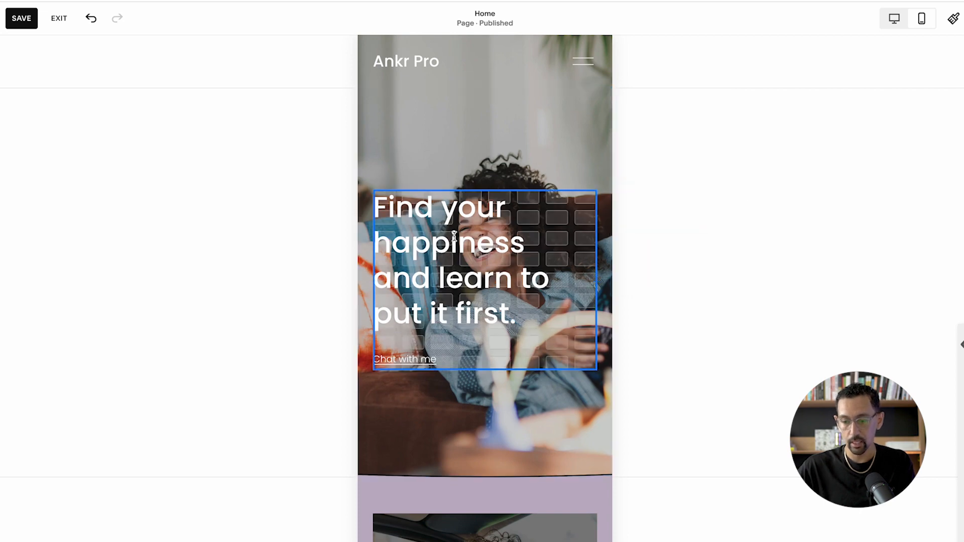
pyautogui.hotkey('shift', 'Down')
pyautogui.hotkey('shift', 'Up')
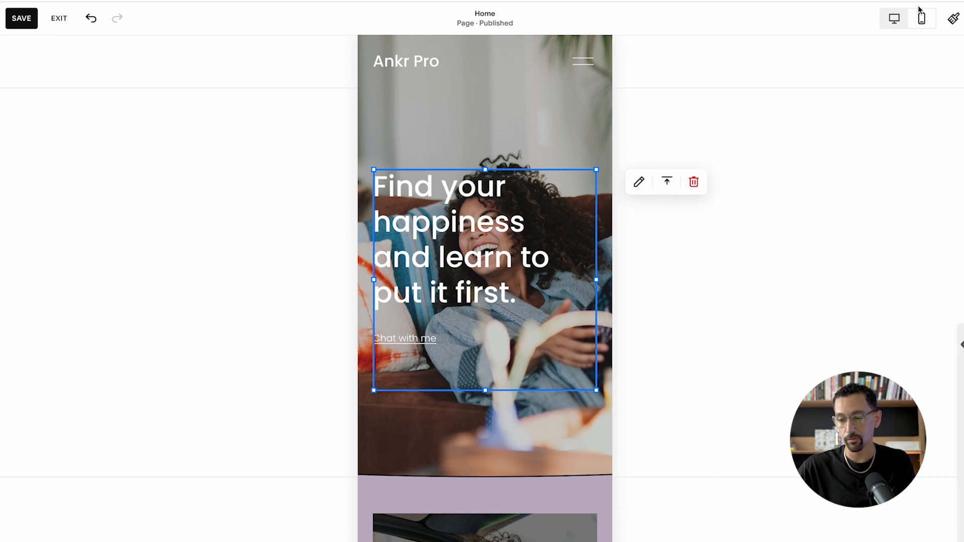
# - Return to desktop view and set the vertical alignment of the "Invest in your relationship with yourself" text block to bottom
pyautogui.click(894, 18)
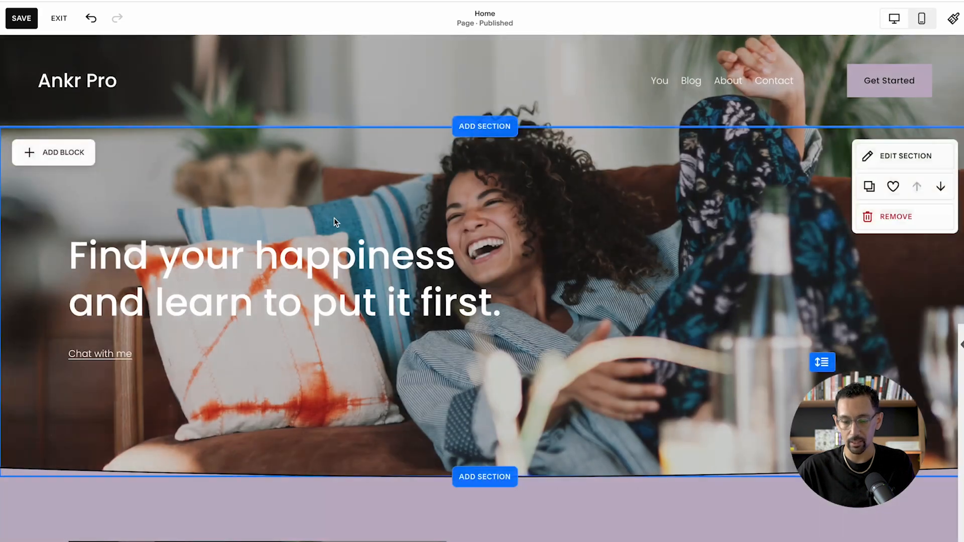
pyautogui.click(301, 244)
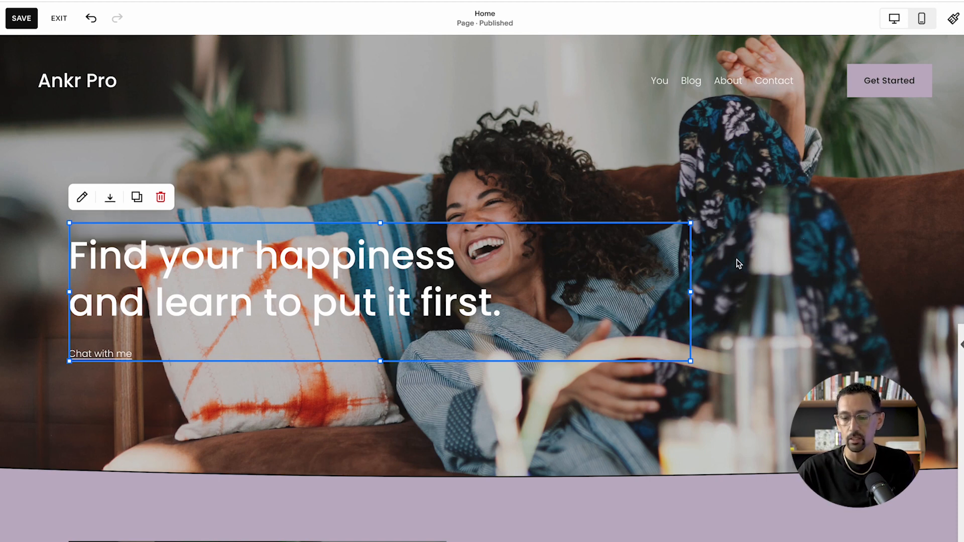
pyautogui.scroll(-3, 738, 261)
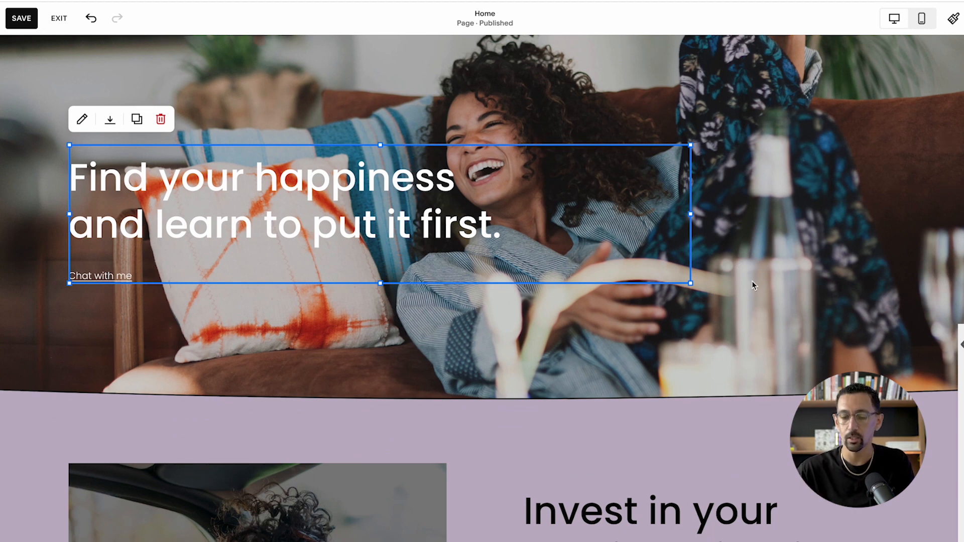
pyautogui.scroll(-4, 706, 296)
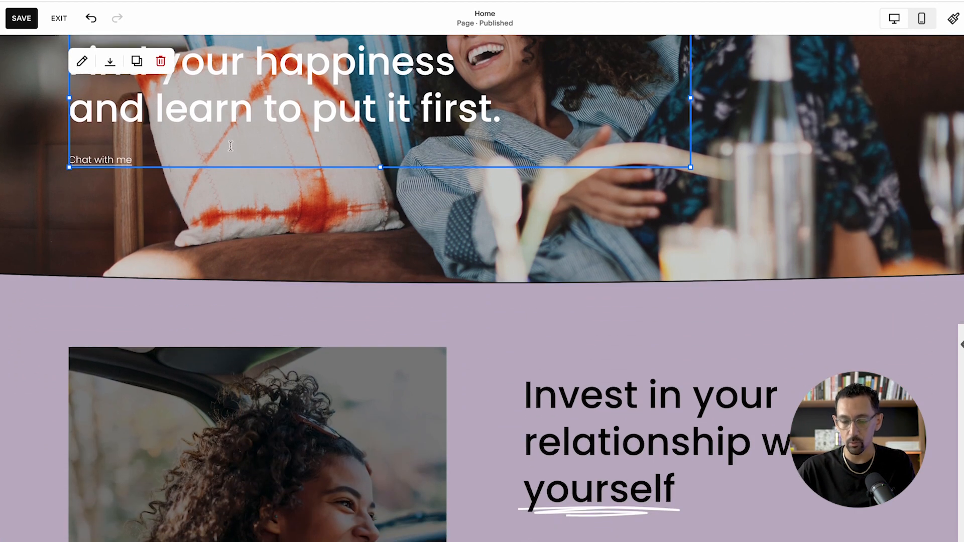
pyautogui.scroll(-8, 439, 261)
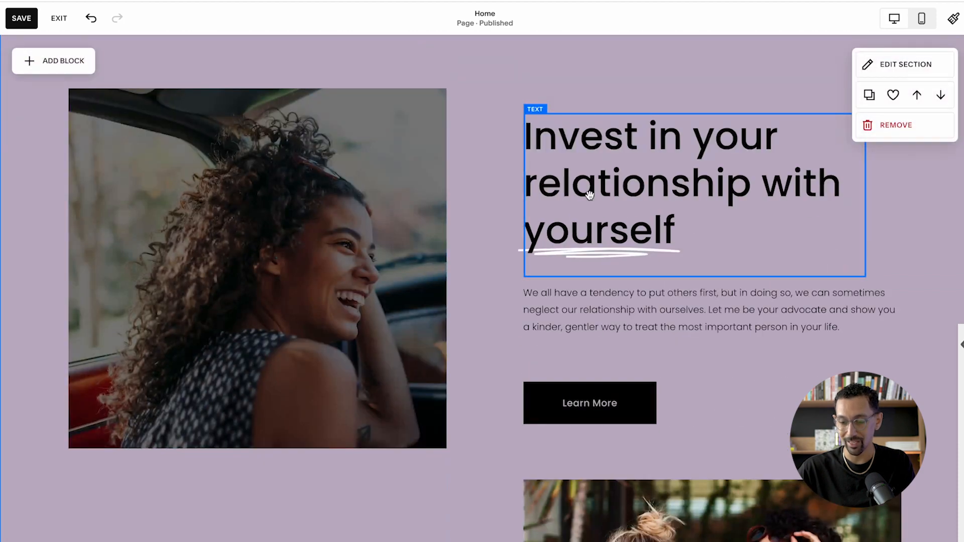
pyautogui.click(569, 270)
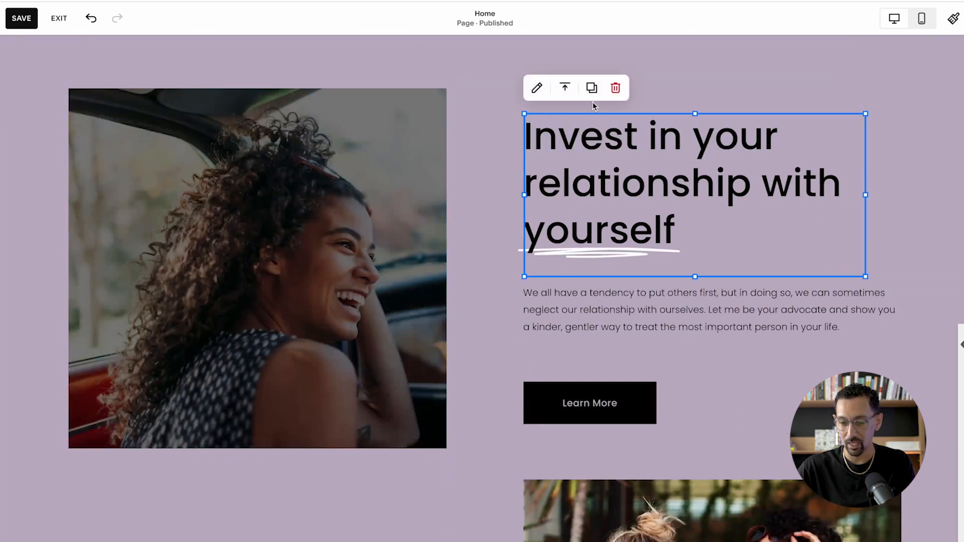
pyautogui.click(564, 93)
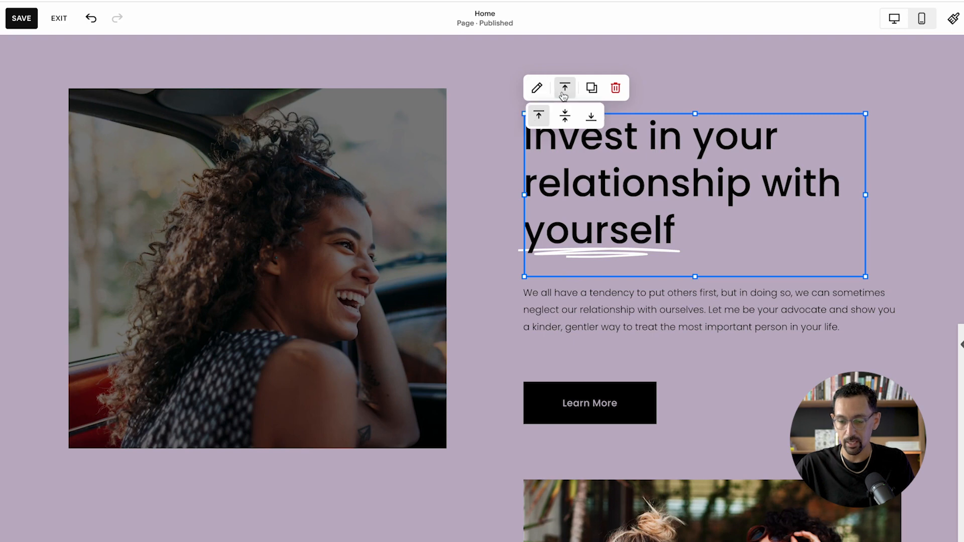
pyautogui.click(591, 116)
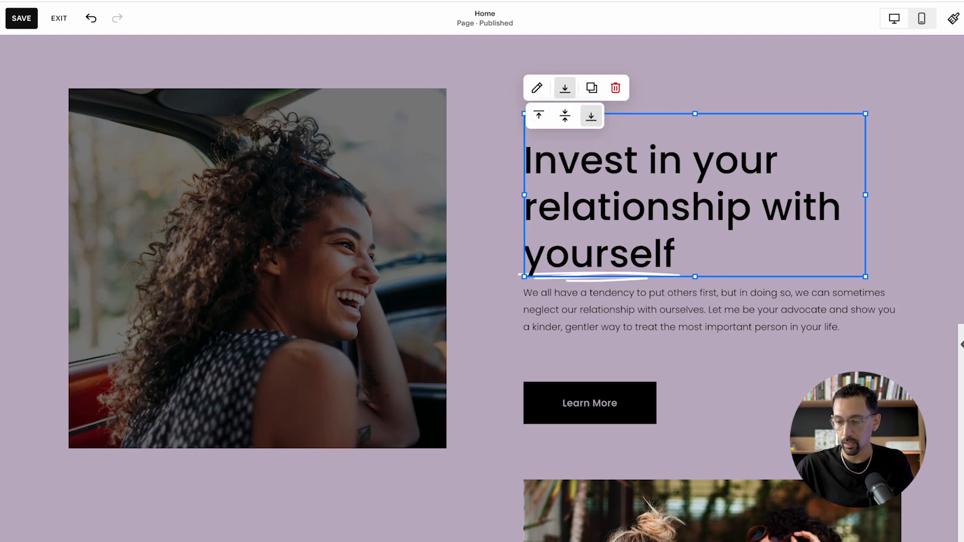
# - In mobile view, set the vertical alignment of the second "Invest in your relationship with yourself" text block to top
pyautogui.click(921, 21)
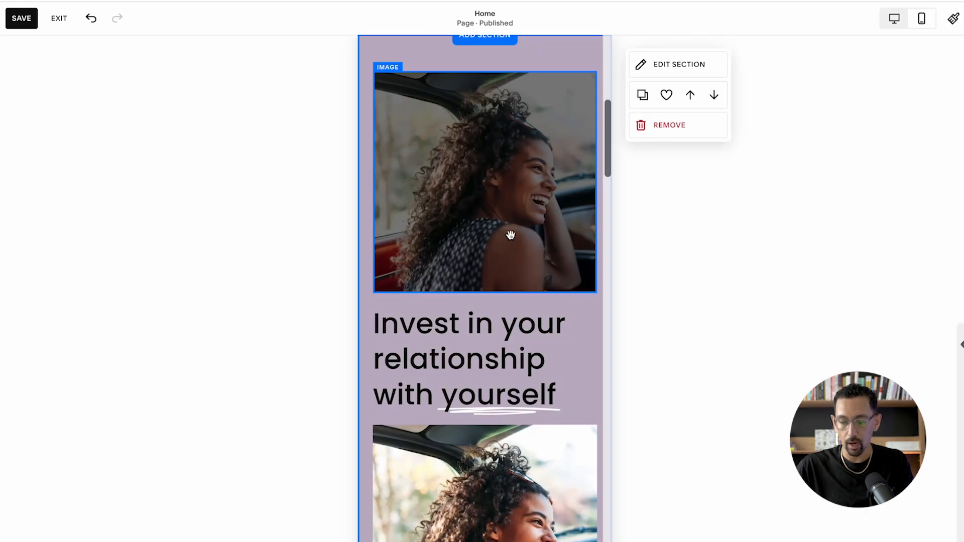
pyautogui.scroll(-5, 508, 236)
pyautogui.scroll(-8, 510, 303)
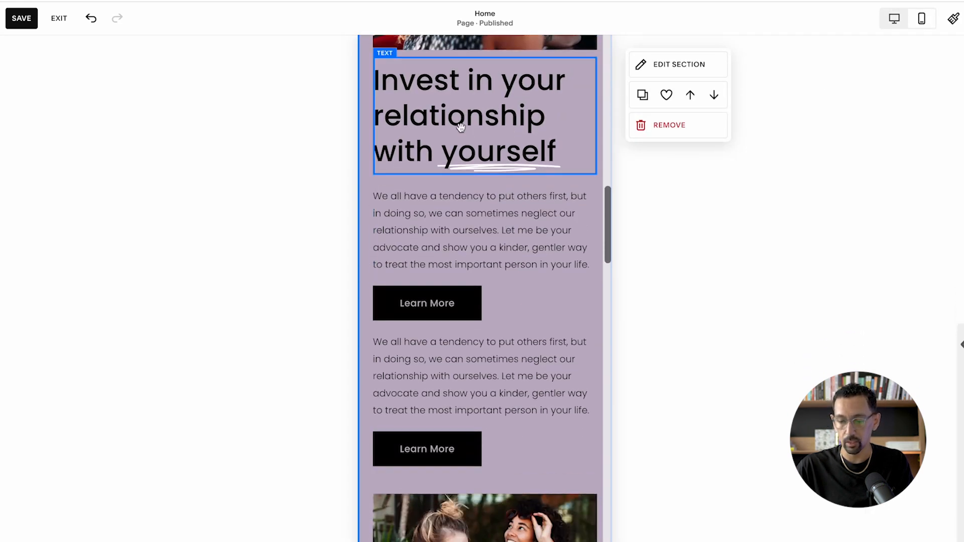
pyautogui.click(477, 149)
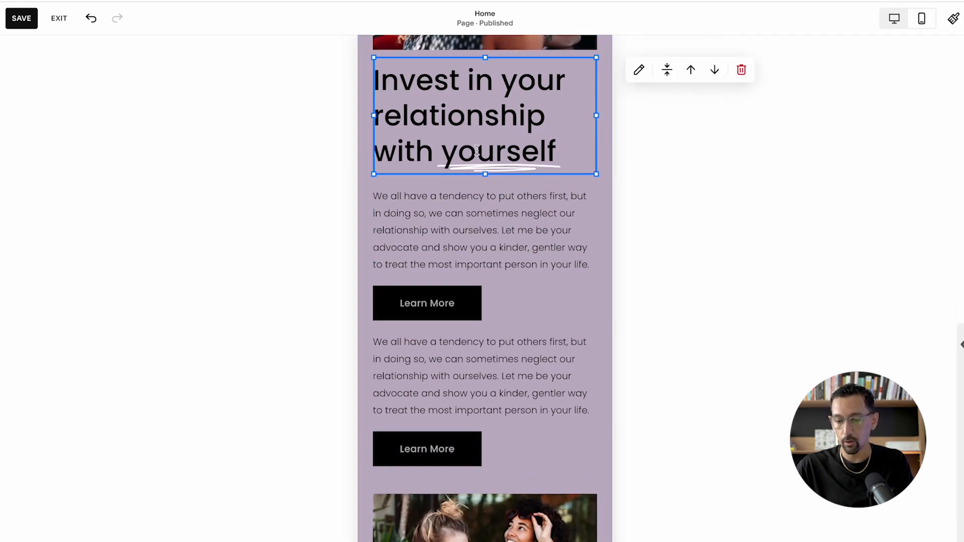
pyautogui.click(667, 70)
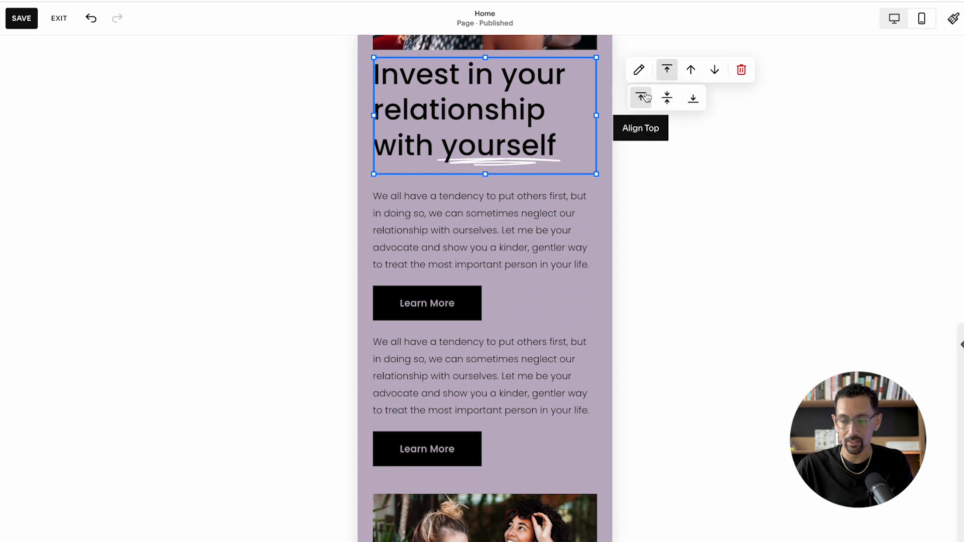
pyautogui.click(646, 95)
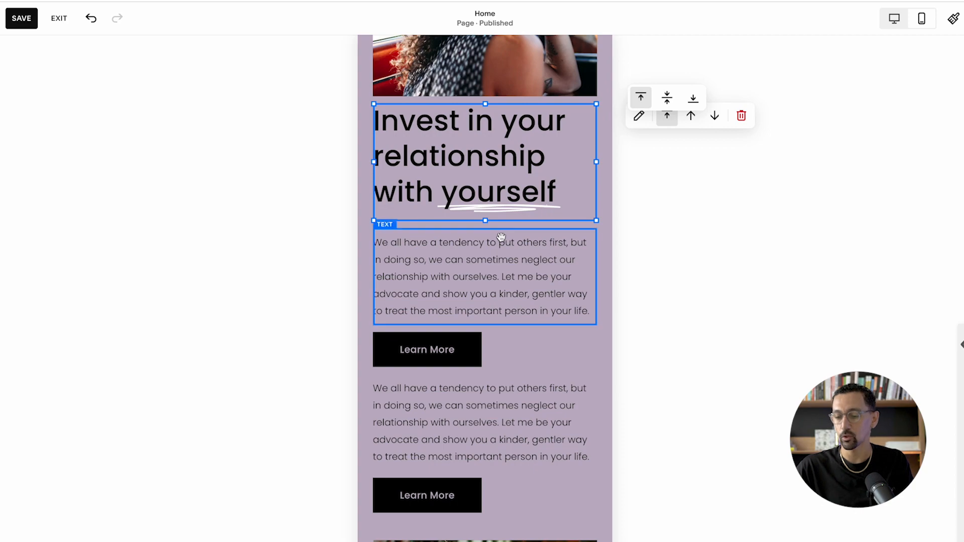
pyautogui.click(662, 173)
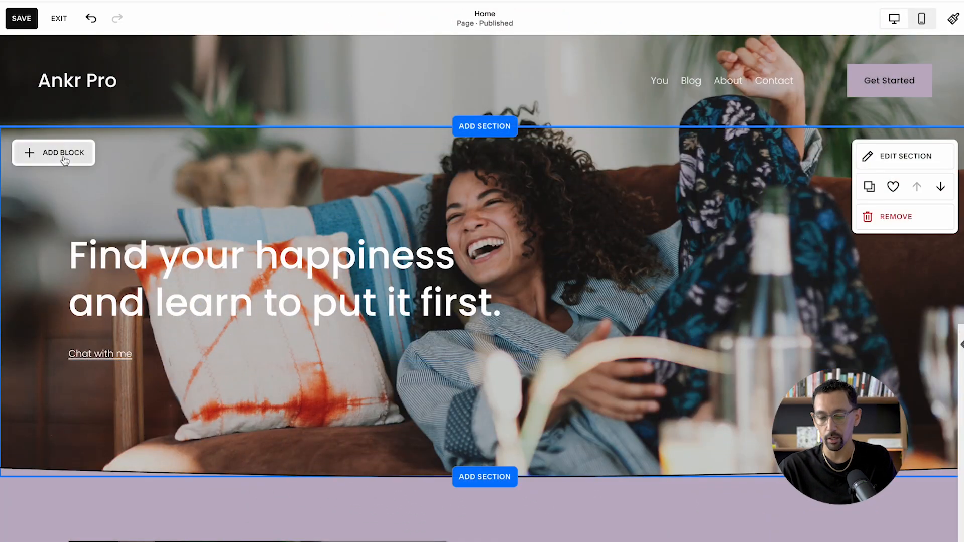
# - In desktop view, add a Shape block to the first section, change it to a circle and turn off Stretch
pyautogui.click(63, 153)
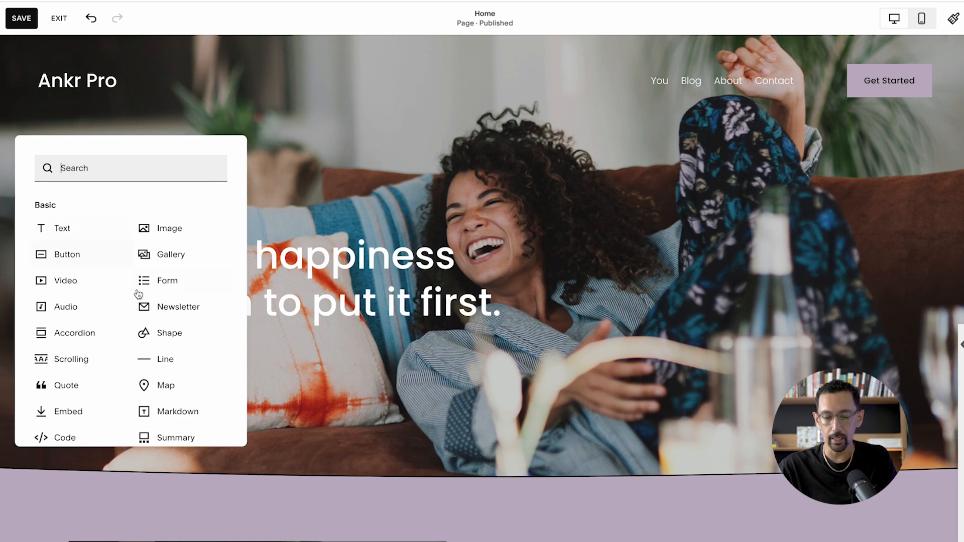
pyautogui.click(173, 339)
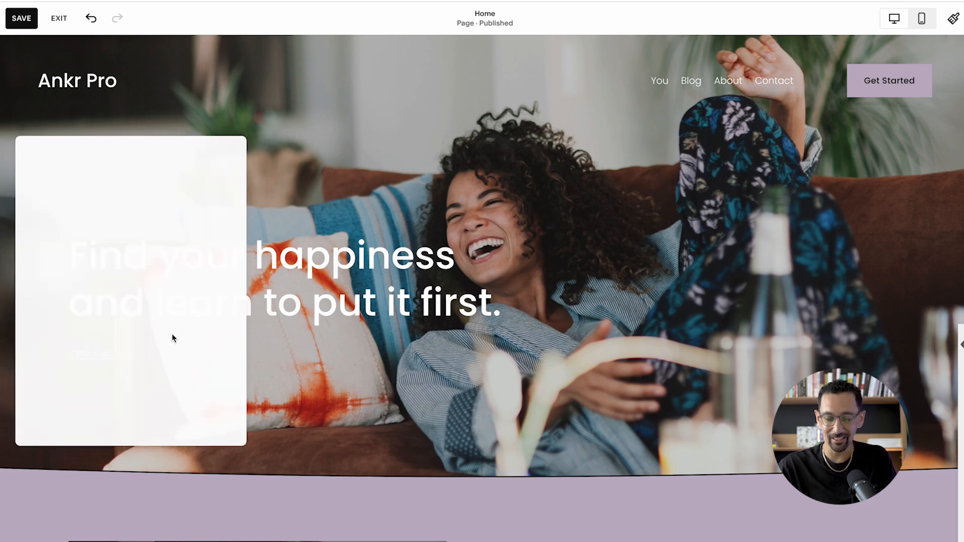
pyautogui.scroll(-1, 308, 197)
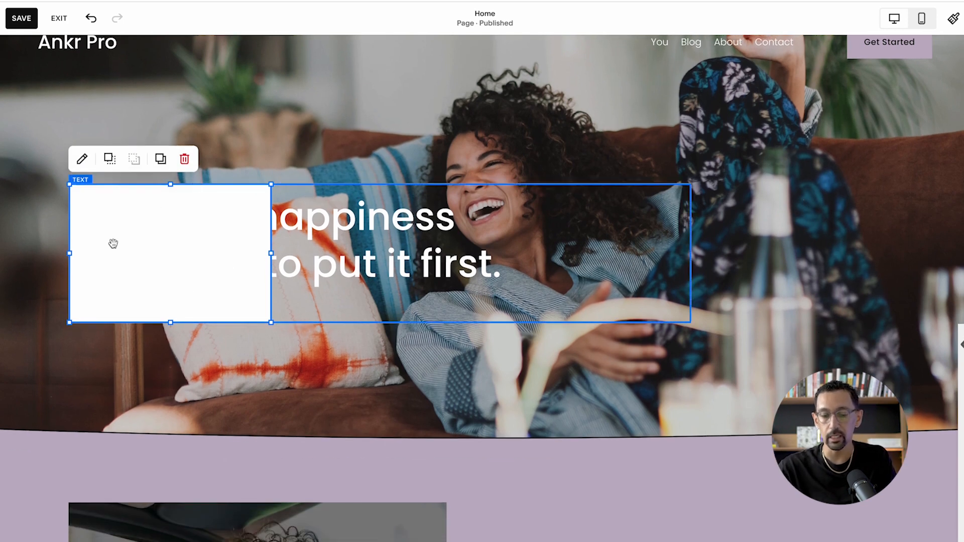
pyautogui.click(82, 158)
pyautogui.click(383, 267)
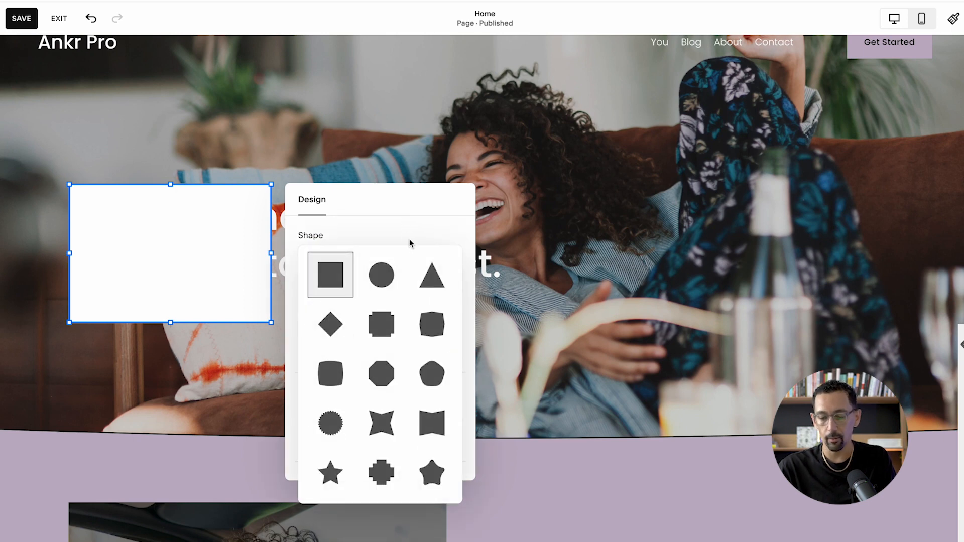
pyautogui.click(385, 275)
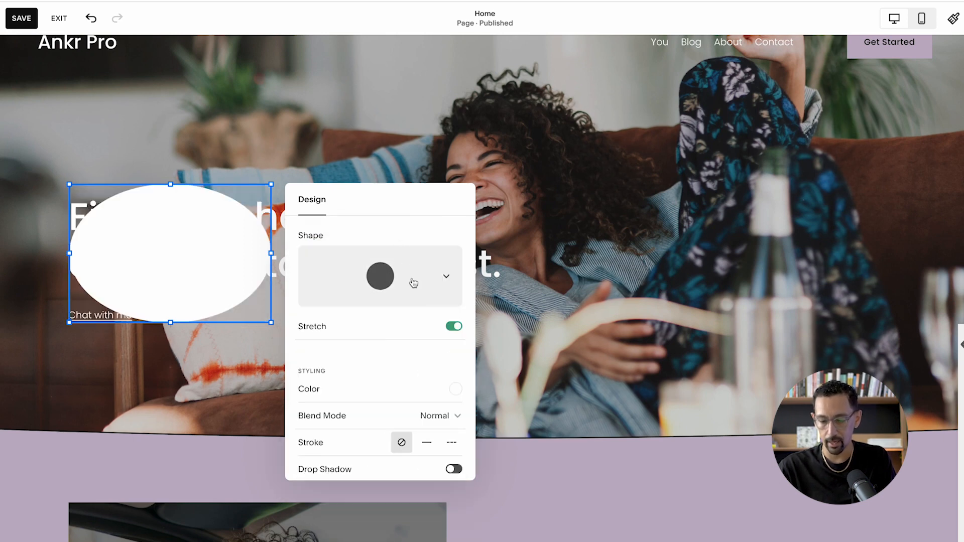
pyautogui.click(454, 327)
pyautogui.scroll(-1, 401, 322)
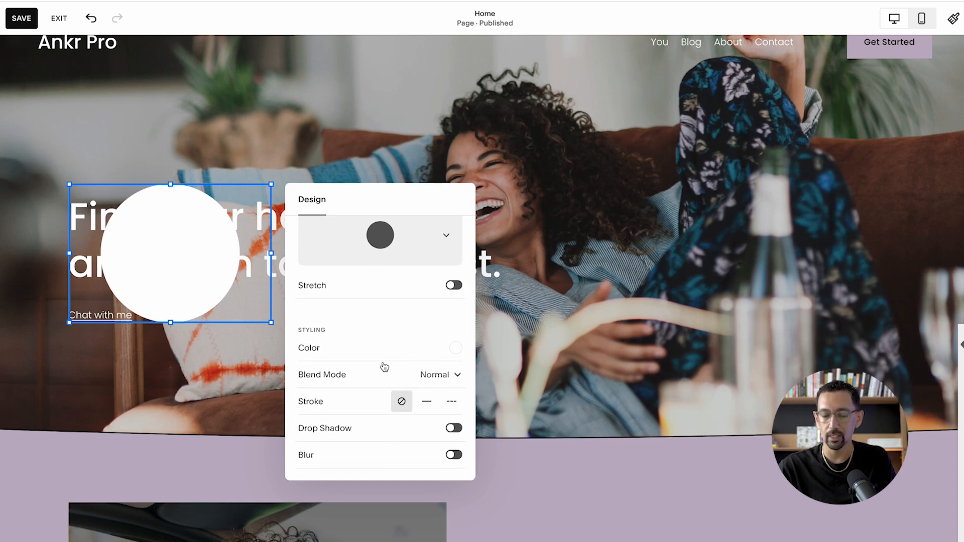
# - Remove the circle shape block from the first section
pyautogui.click(164, 152)
pyautogui.click(175, 213)
pyautogui.press('Delete')
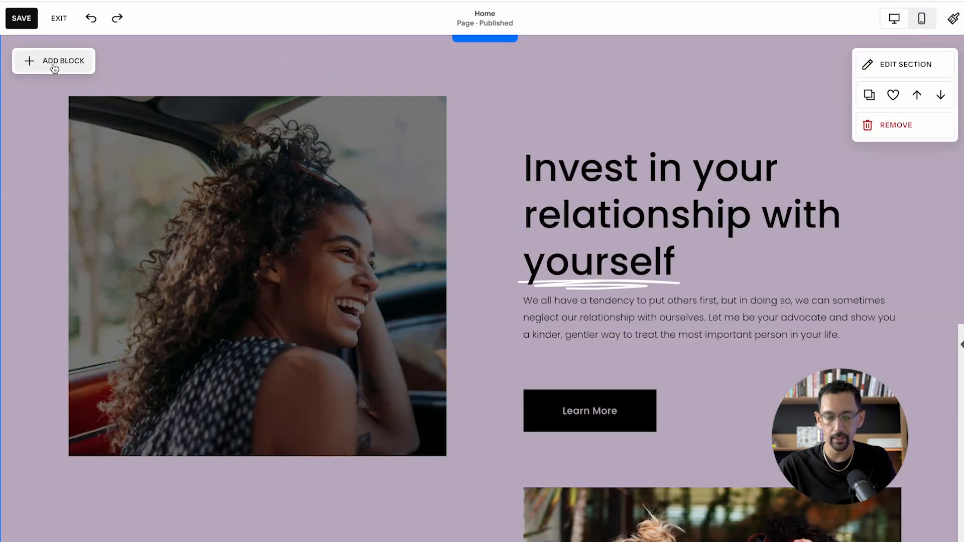
# - Add a Shape block over the car image, move it down one grid row, and send it behind the image and forward again
pyautogui.click(53, 63)
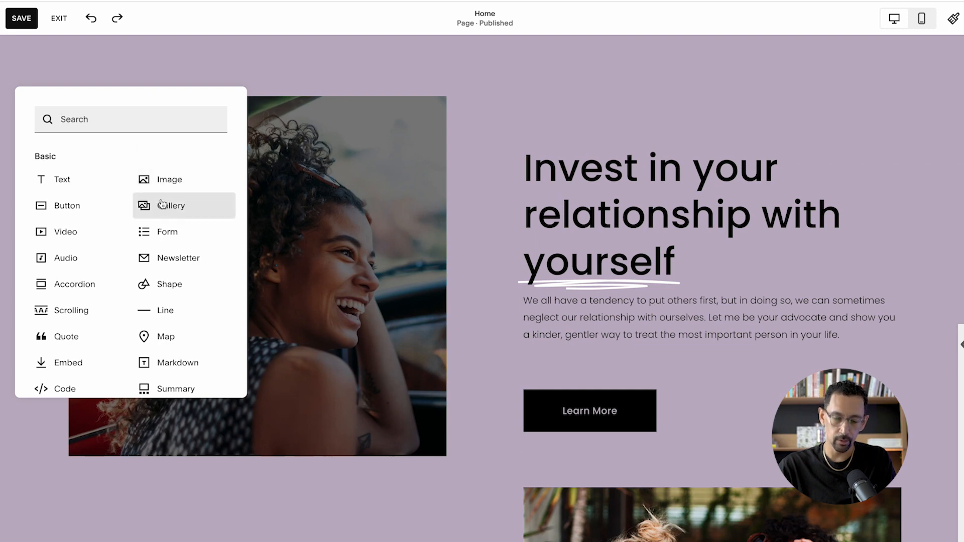
pyautogui.click(162, 283)
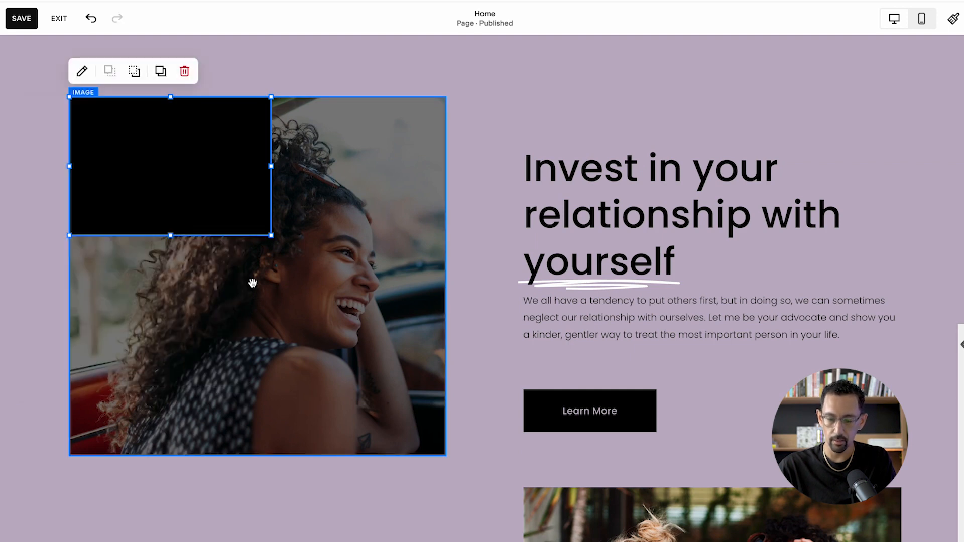
pyautogui.press('Down')
pyautogui.press('[')
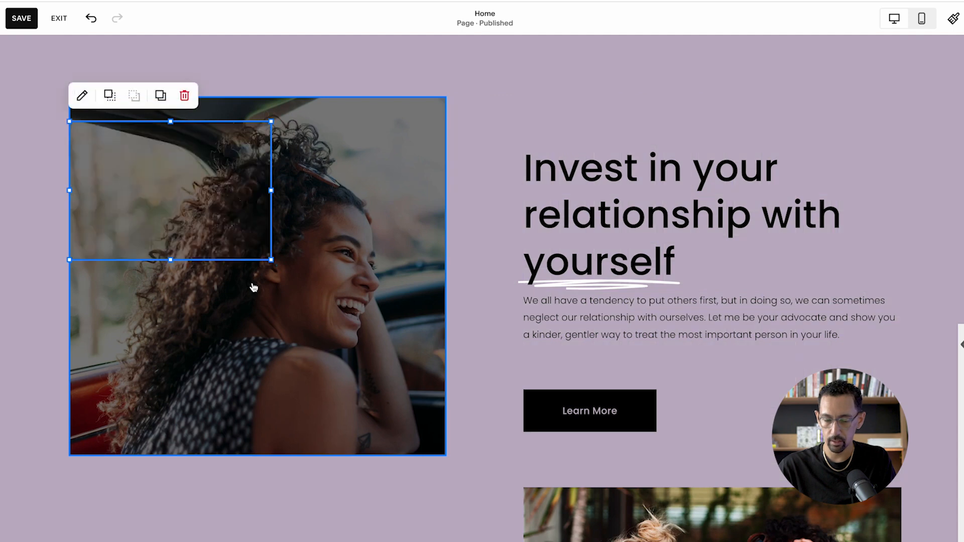
pyautogui.press(']')
# - Extend the black shape downward by seven grid rows and narrow it by three columns
pyautogui.hotkey('shift', 'Down')
pyautogui.hotkey('shift', 'Down')
pyautogui.hotkey('shift', 'Down')
pyautogui.hotkey('shift', 'Down')
pyautogui.hotkey('shift', 'Down')
pyautogui.hotkey('shift', 'Down')
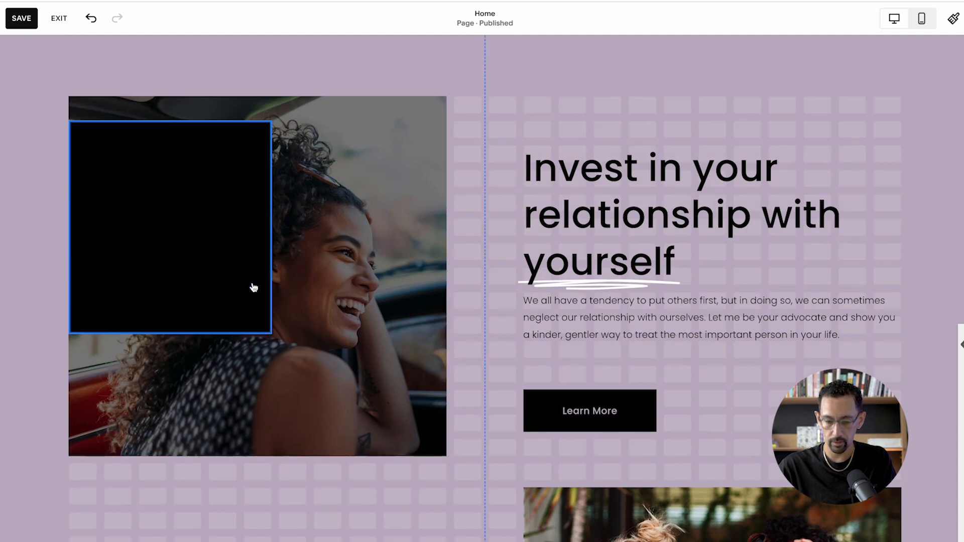
pyautogui.hotkey('shift', 'Down')
pyautogui.hotkey('shift', 'Left')
pyautogui.hotkey('shift', 'Left')
pyautogui.hotkey('shift', 'Left')
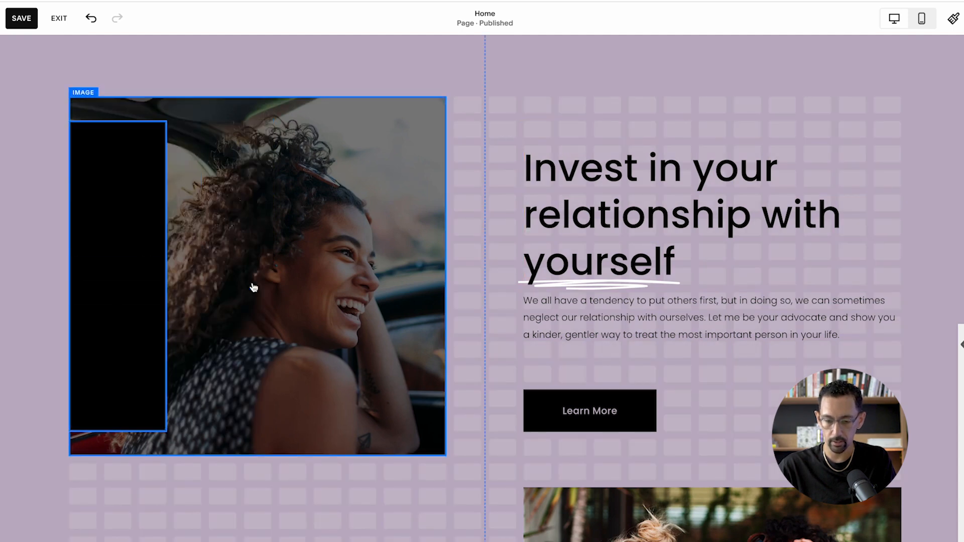
# - Move the car image one grid column to the right and bring it in front of the black shape
pyautogui.click(315, 277)
pyautogui.press('Right')
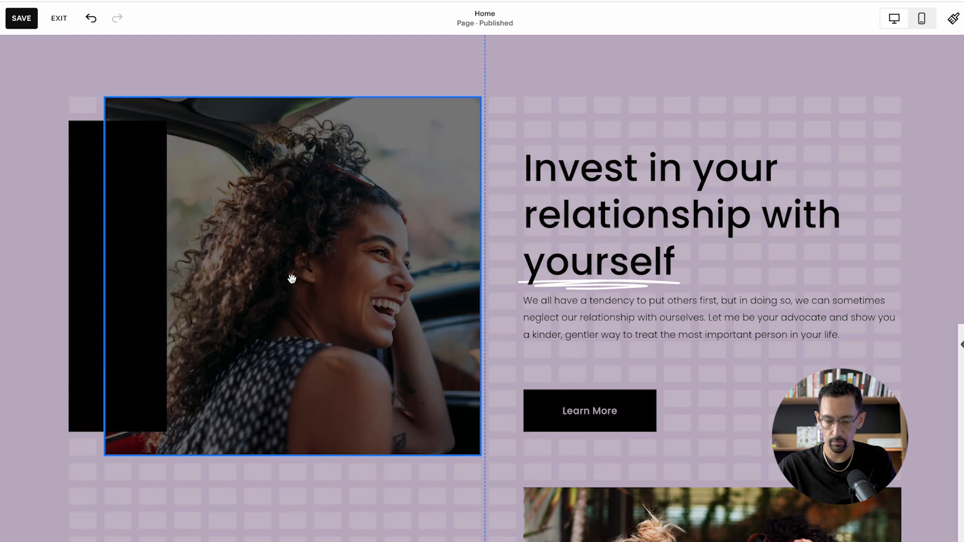
pyautogui.press(']')
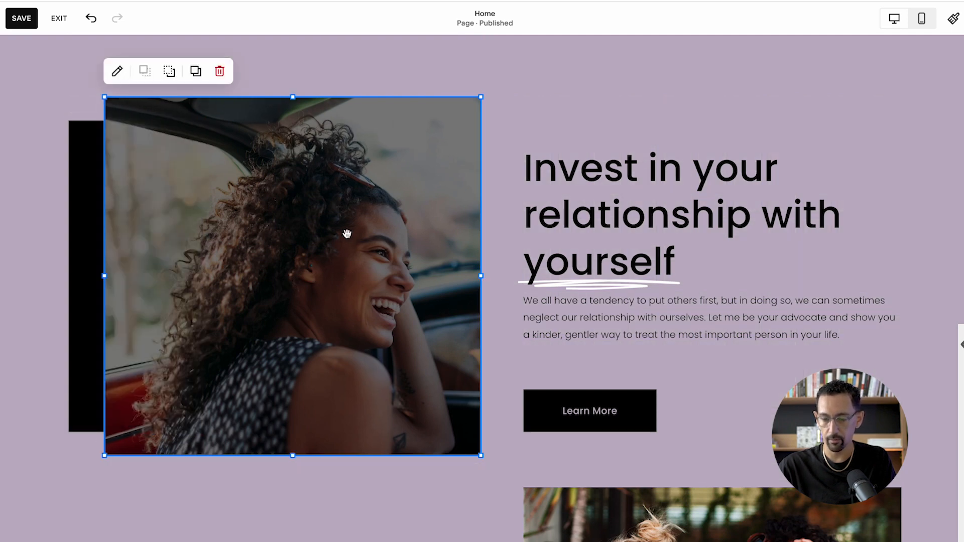
# - Open the black shape's design settings, keep the square shape and bring up its color palette
pyautogui.click(665, 99)
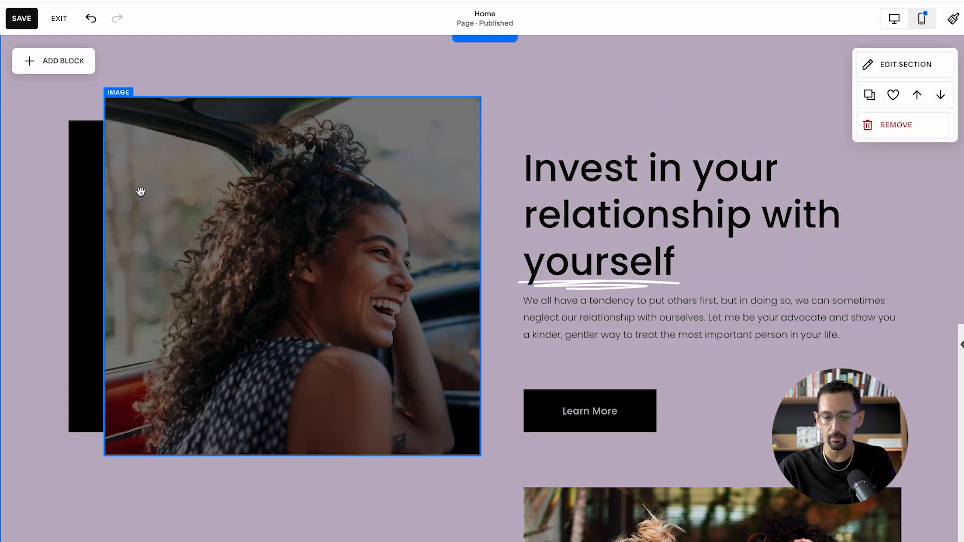
pyautogui.click(93, 201)
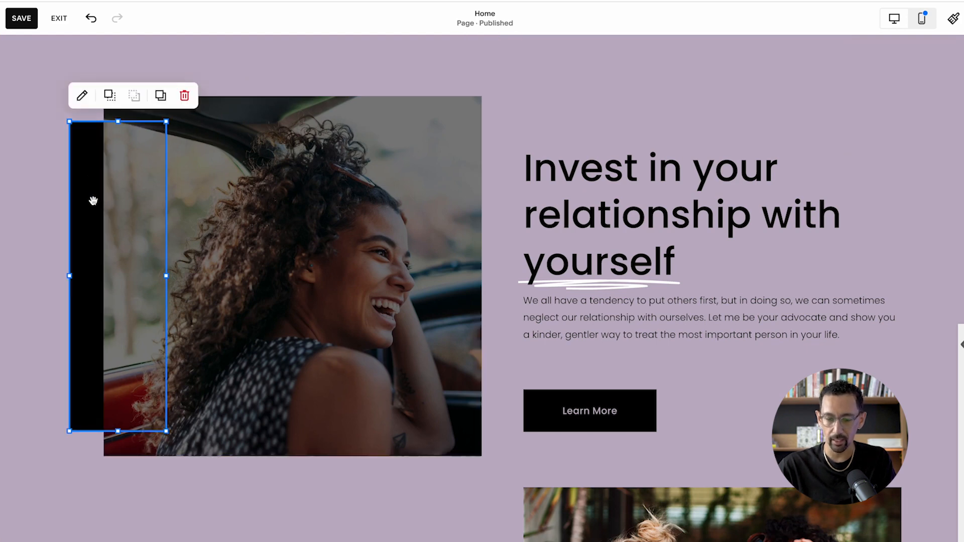
pyautogui.click(81, 99)
pyautogui.click(272, 211)
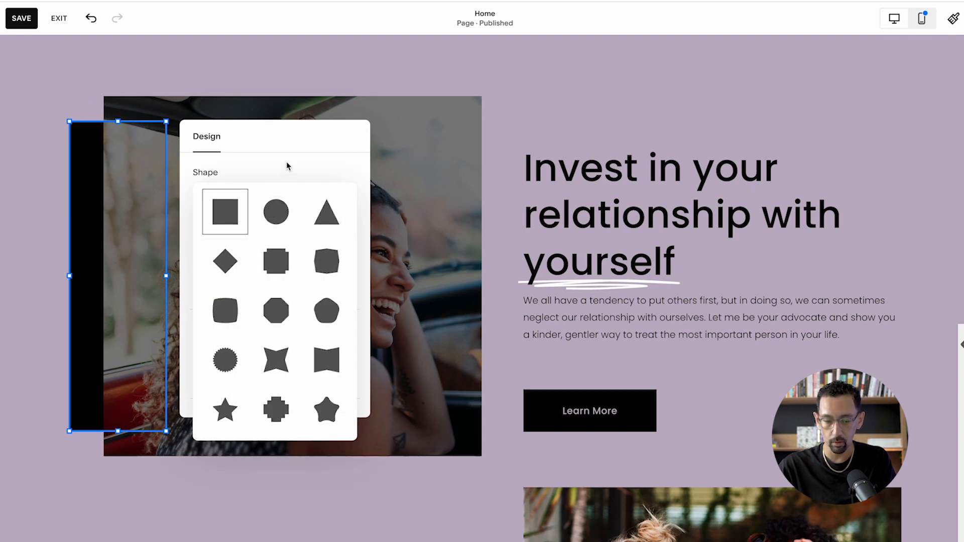
pyautogui.click(228, 216)
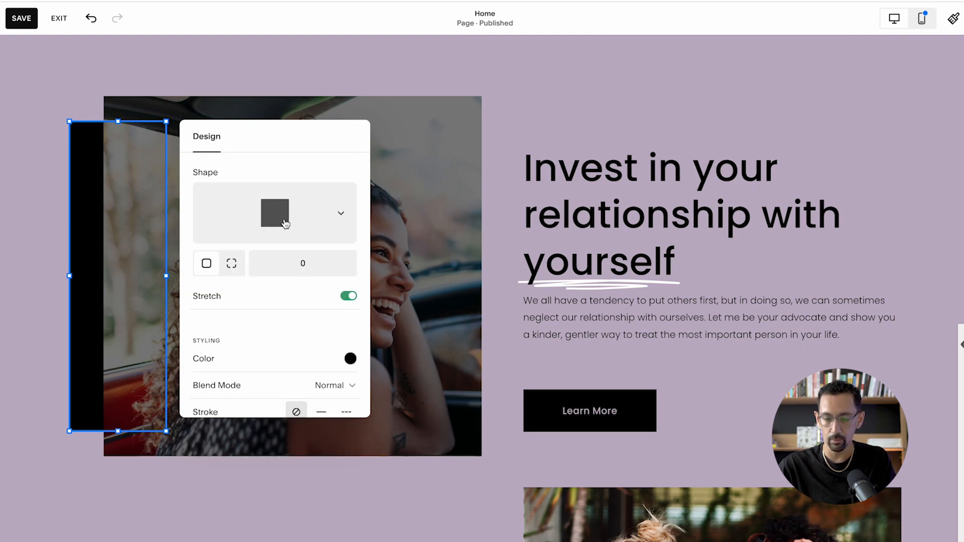
pyautogui.scroll(-2, 319, 294)
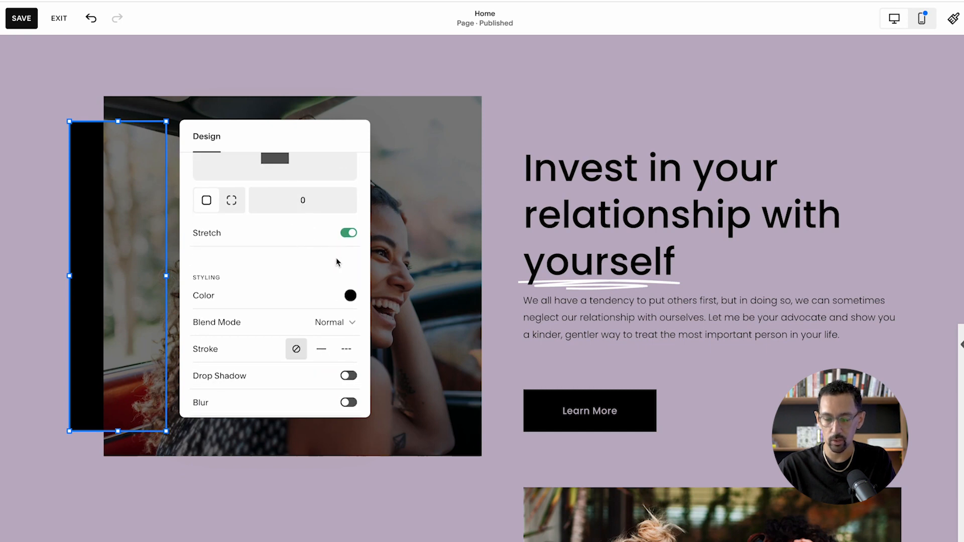
pyautogui.scroll(-1, 321, 297)
pyautogui.click(351, 286)
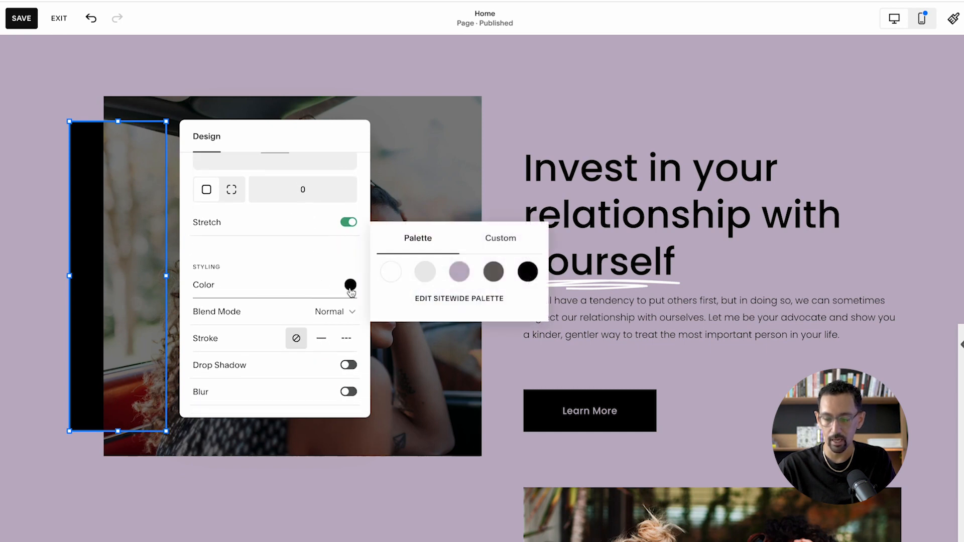
# - Try light gray, lavender and dark gray on the shape, ending with lavender at reduced opacity
pyautogui.click(425, 272)
pyautogui.click(459, 259)
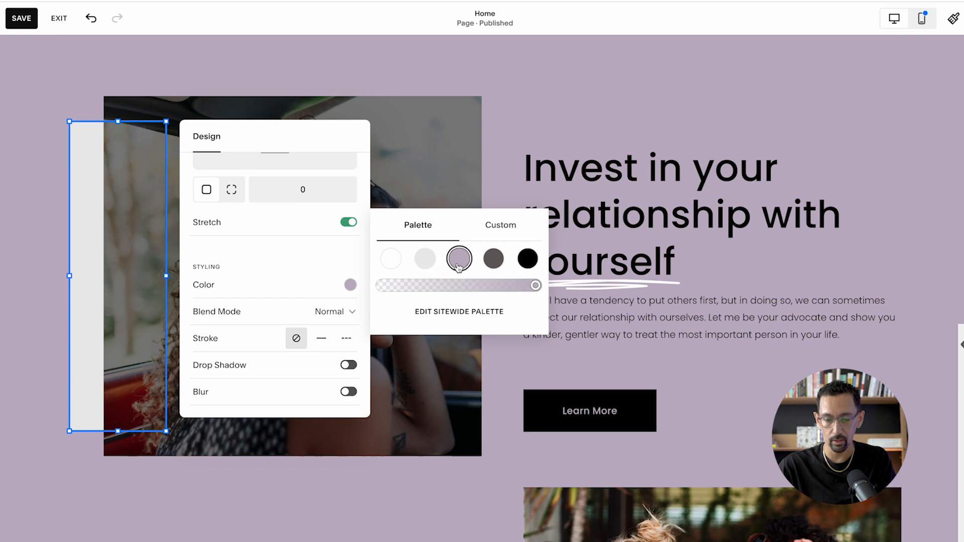
pyautogui.click(494, 259)
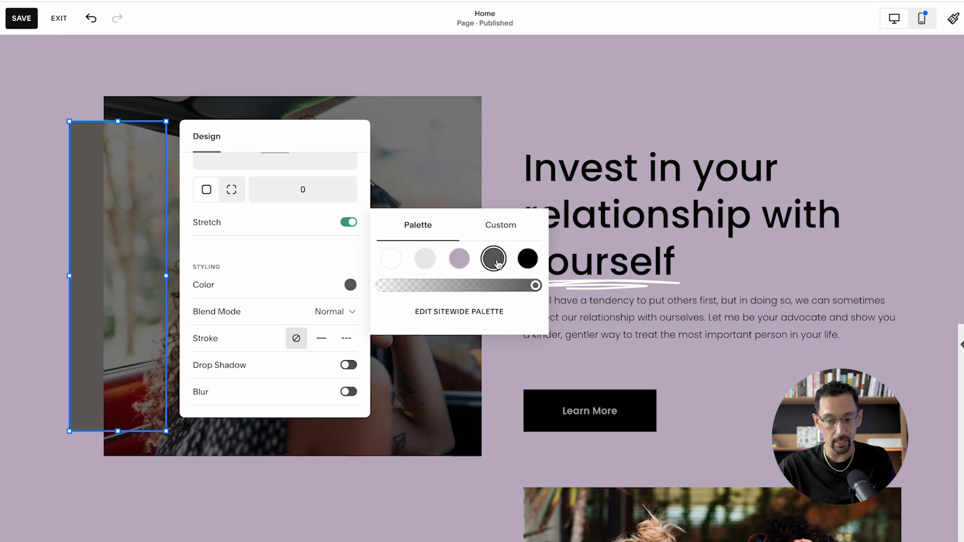
pyautogui.click(458, 259)
pyautogui.moveTo(470, 287); pyautogui.dragTo(404, 289)
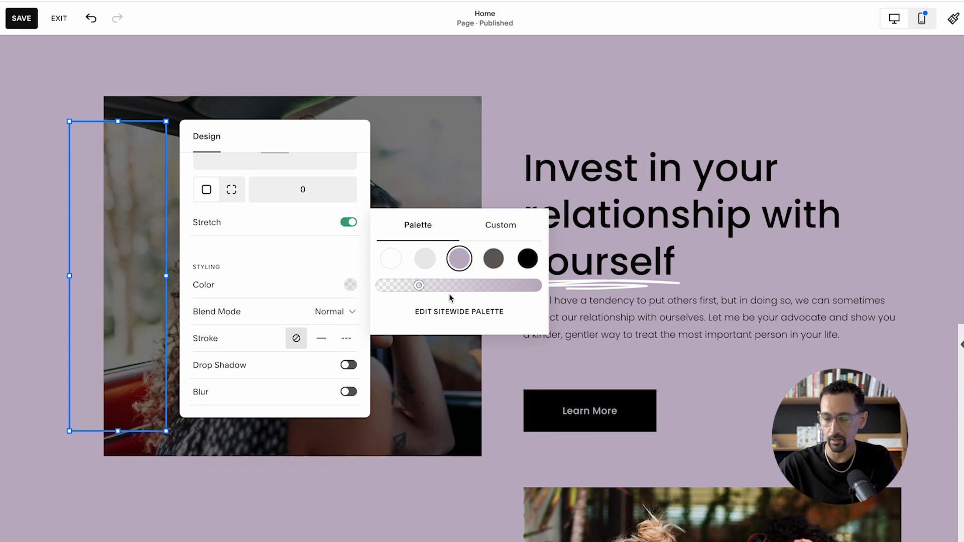
# - Color the shape with the light gray palette swatch and reduce its opacity to about one third
pyautogui.click(424, 261)
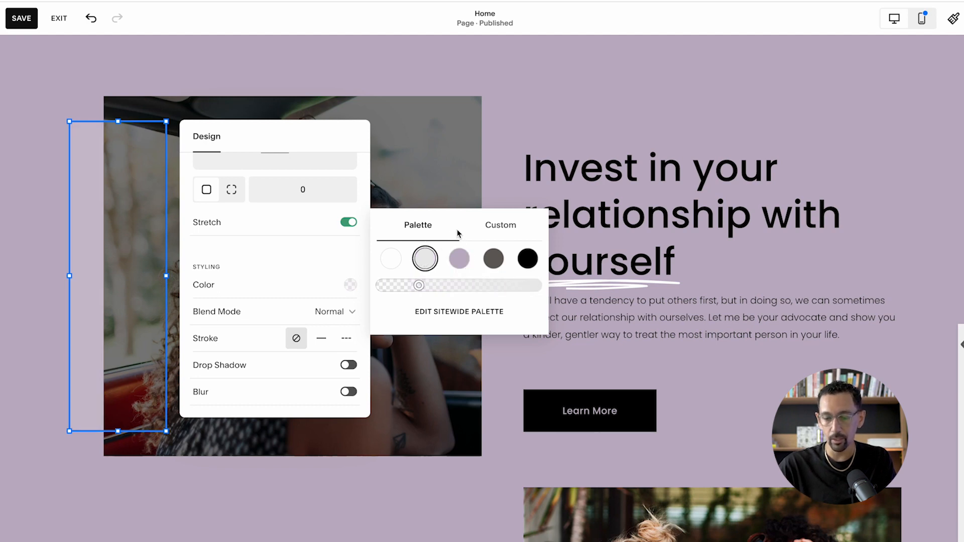
pyautogui.click(541, 288)
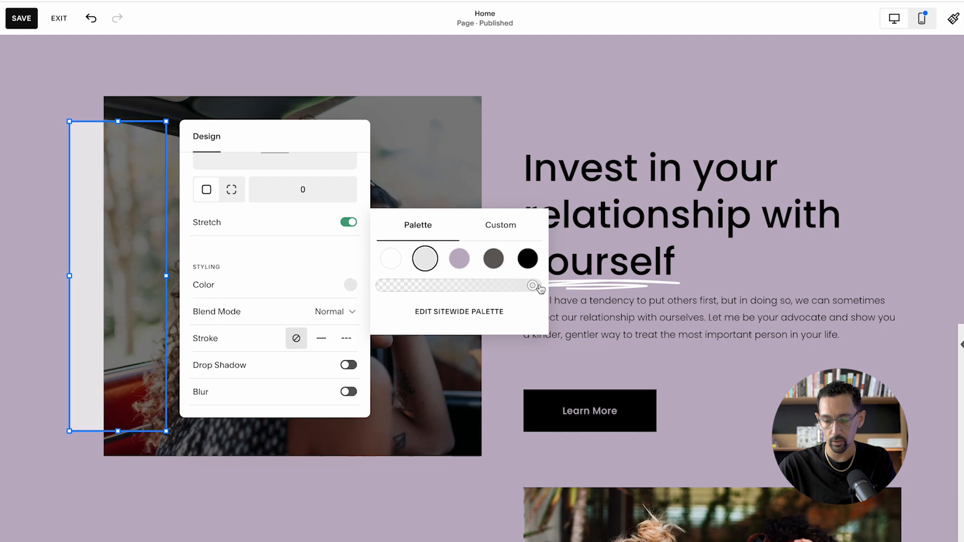
pyautogui.click(404, 287)
pyautogui.click(429, 287)
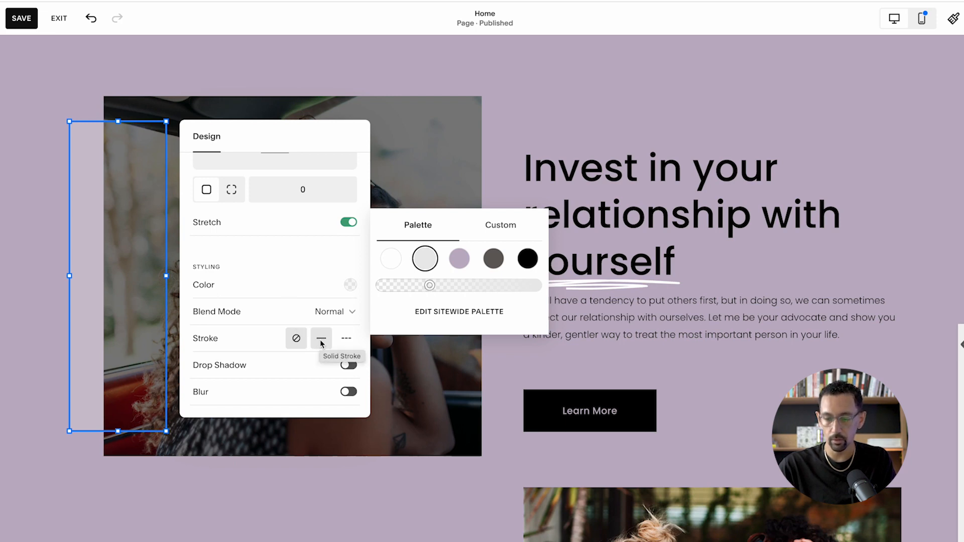
pyautogui.click(51, 232)
# - Duplicate the translucent shape and place the copy over the text column, level with the car image's top edge
pyautogui.click(67, 230)
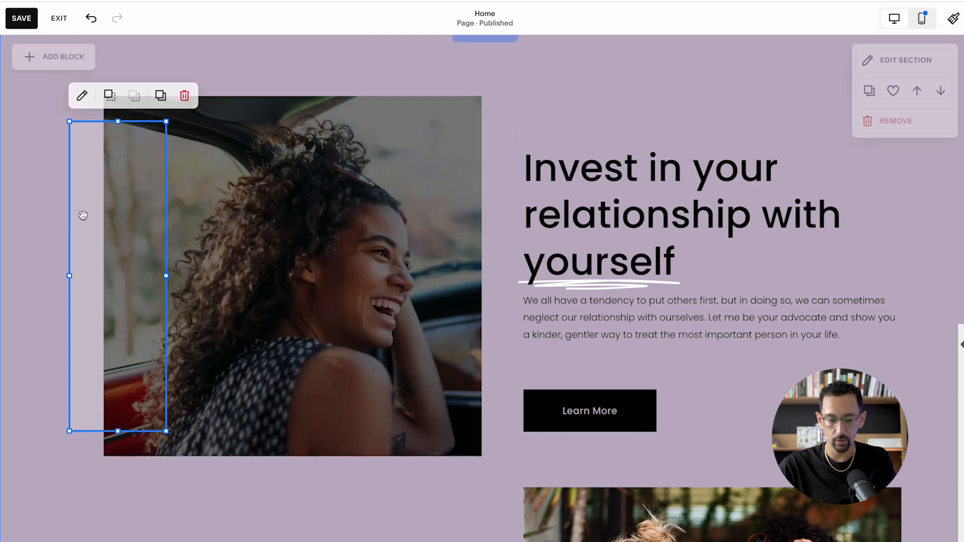
pyautogui.click(161, 95)
pyautogui.moveTo(129, 204); pyautogui.dragTo(533, 160)
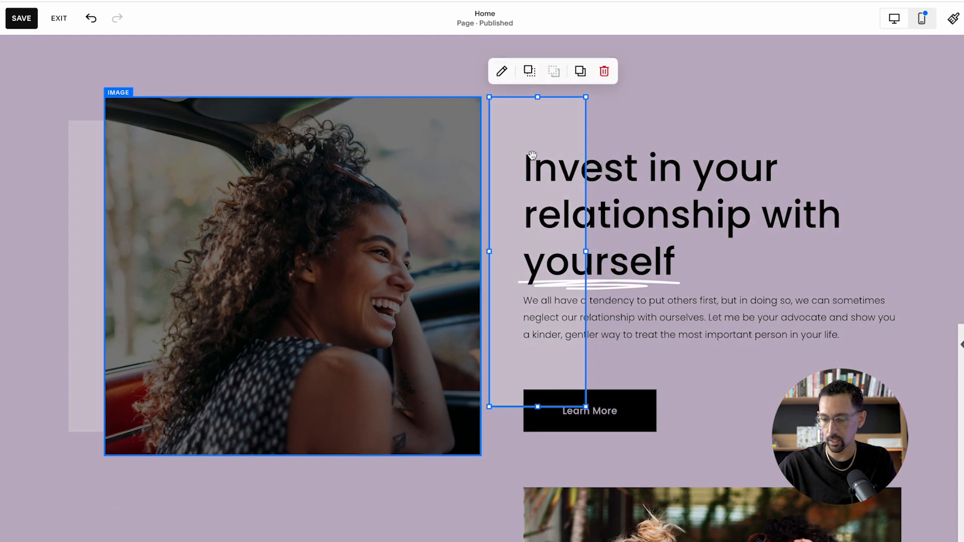
# - Widen the copied shape by nine grid columns and extend it downward by two rows to frame the text and button
pyautogui.hotkey('shift', 'Right')
pyautogui.hotkey('shift', 'Right')
pyautogui.hotkey('shift', 'Right')
pyautogui.hotkey('shift', 'Right')
pyautogui.hotkey('shift', 'Right')
pyautogui.hotkey('shift', 'Right')
pyautogui.hotkey('shift', 'Right')
pyautogui.hotkey('shift', 'Right')
pyautogui.hotkey('shift', 'Right')
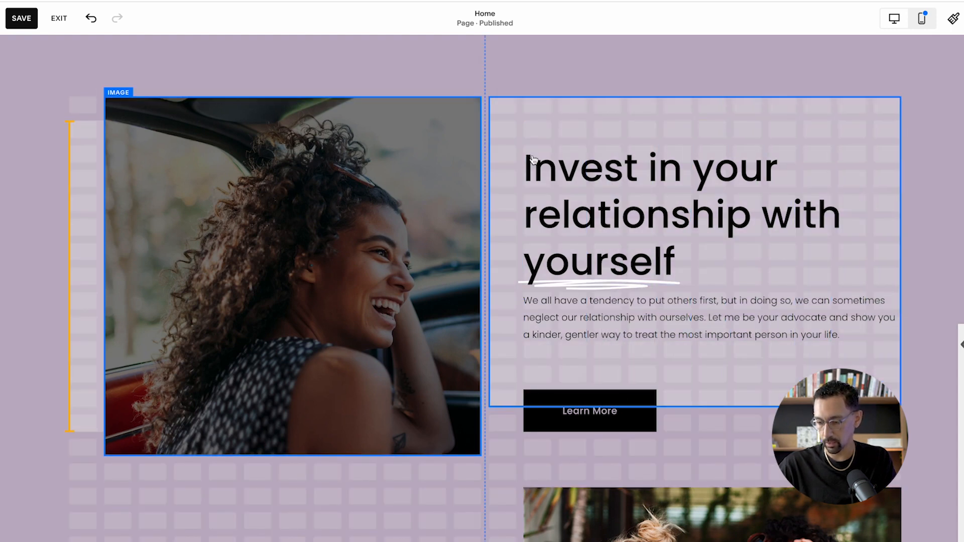
pyautogui.hotkey('shift', 'Down')
pyautogui.hotkey('shift', 'Down')
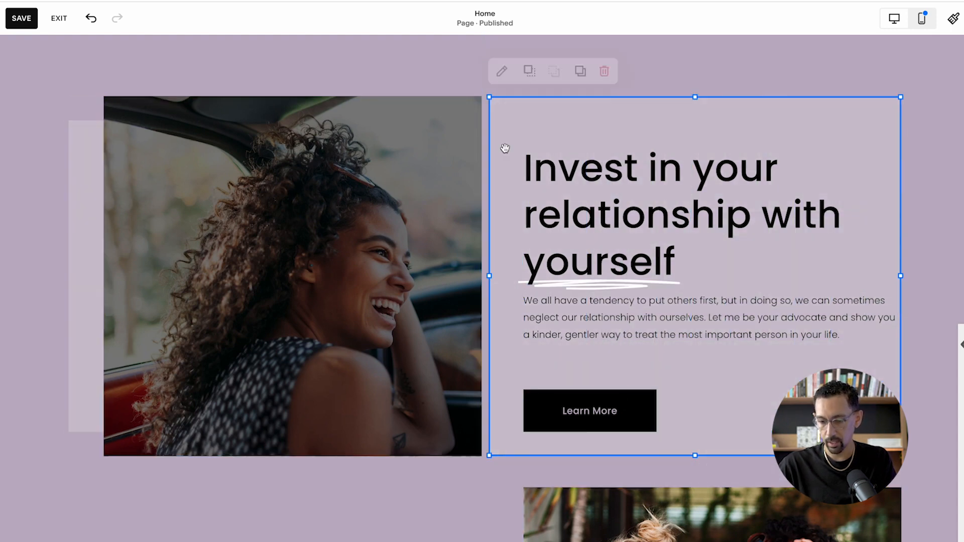
# - Lower the fill color opacity of the shape behind the text to almost fully transparent
pyautogui.click(501, 71)
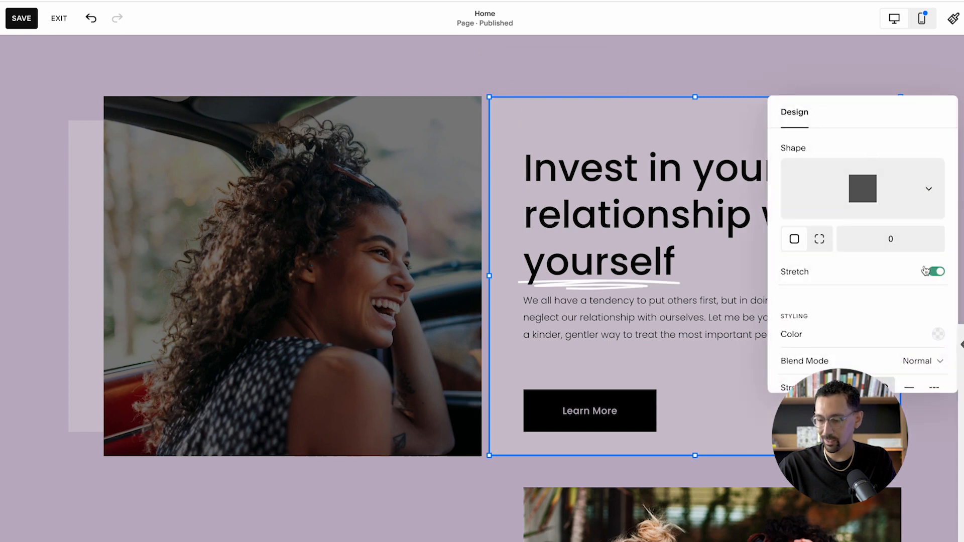
pyautogui.scroll(-1, 925, 272)
pyautogui.click(939, 282)
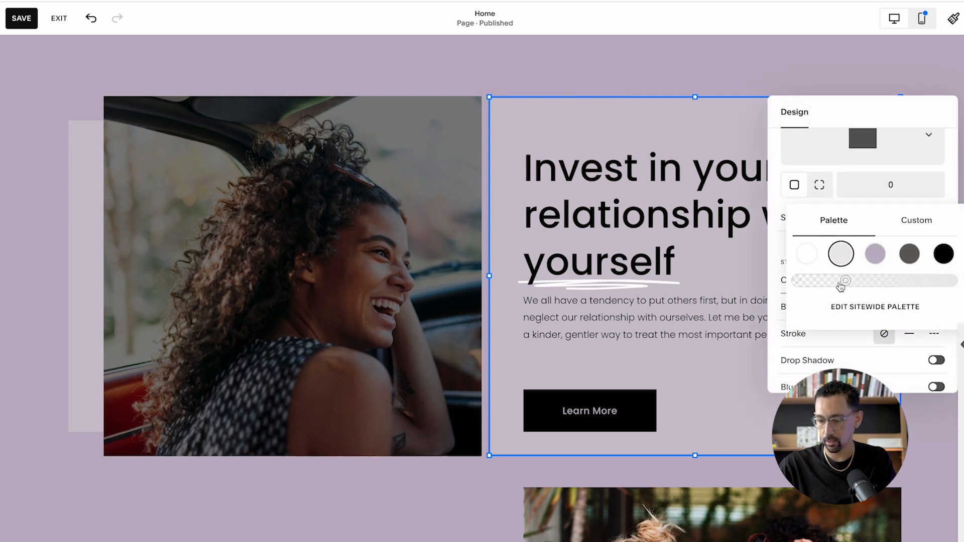
pyautogui.moveTo(823, 284); pyautogui.dragTo(793, 285)
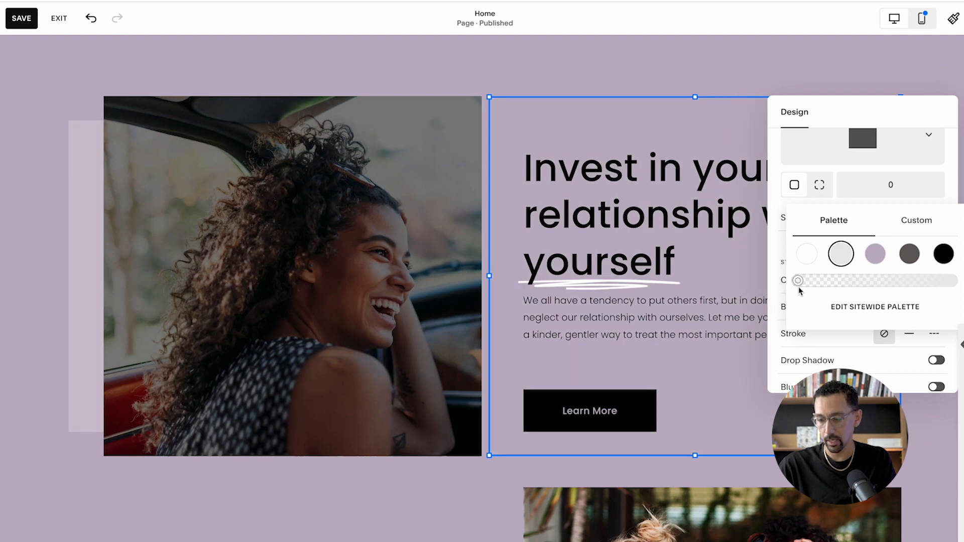
pyautogui.click(776, 272)
# - Give the shape behind the text a solid stroke with S thickness in the light gray palette color
pyautogui.scroll(-1, 847, 328)
pyautogui.click(909, 314)
pyautogui.scroll(-1, 909, 331)
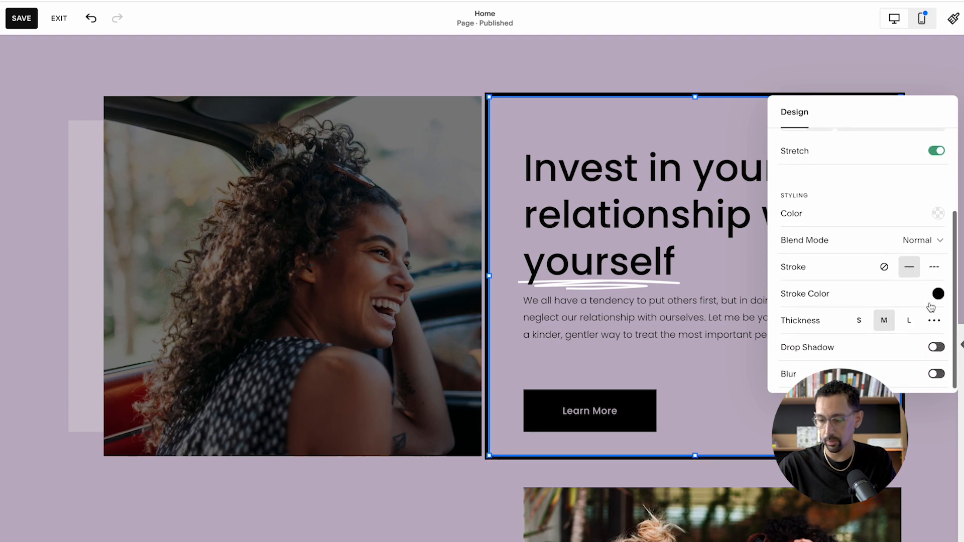
pyautogui.click(859, 321)
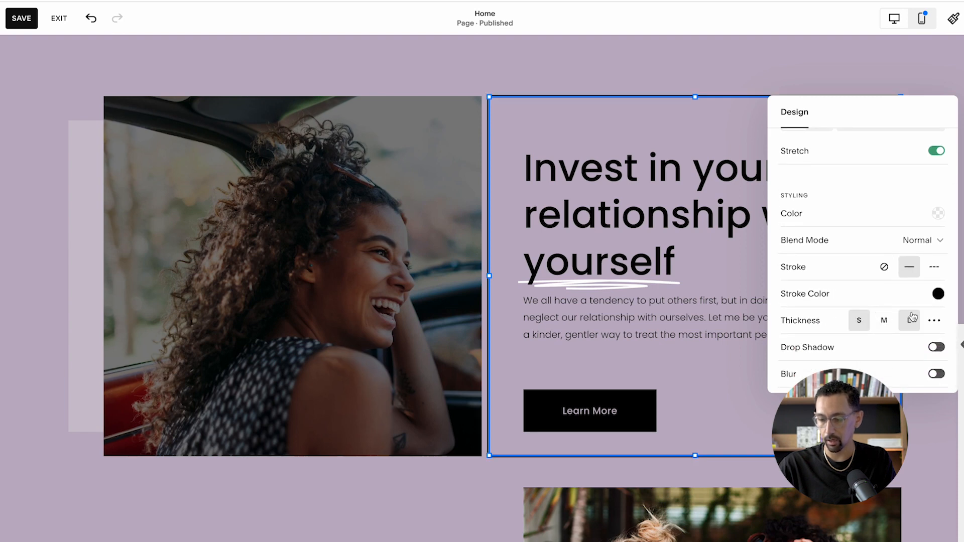
pyautogui.click(938, 294)
pyautogui.click(841, 280)
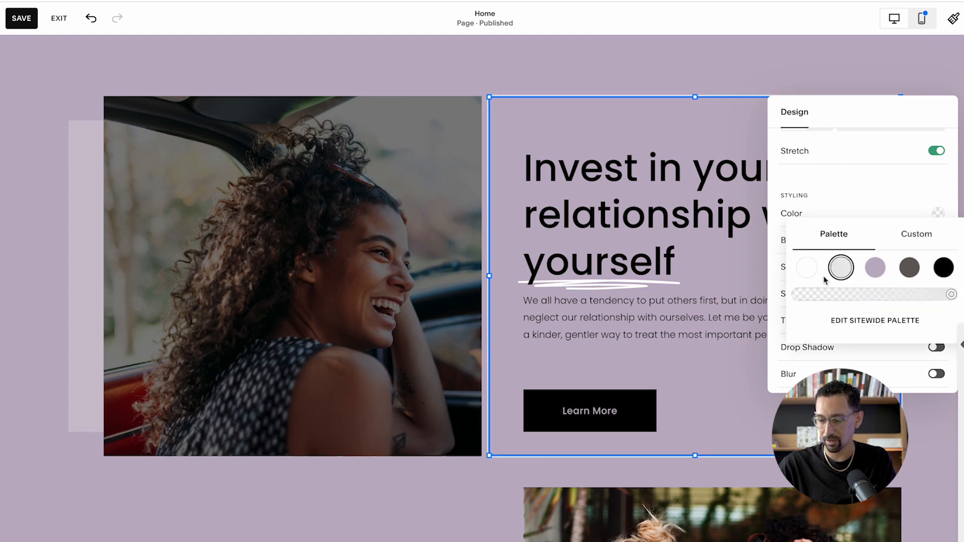
pyautogui.click(777, 287)
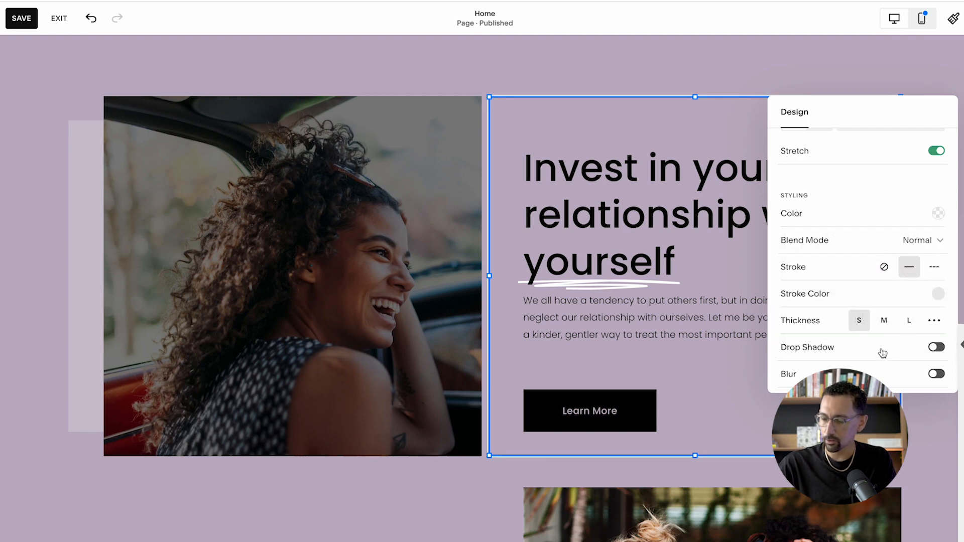
# - Set the outlined shape's corner radius to 30
pyautogui.scroll(3, 833, 322)
pyautogui.doubleClick(894, 240)
pyautogui.write('30')
pyautogui.press('Tab')
pyautogui.click(495, 66)
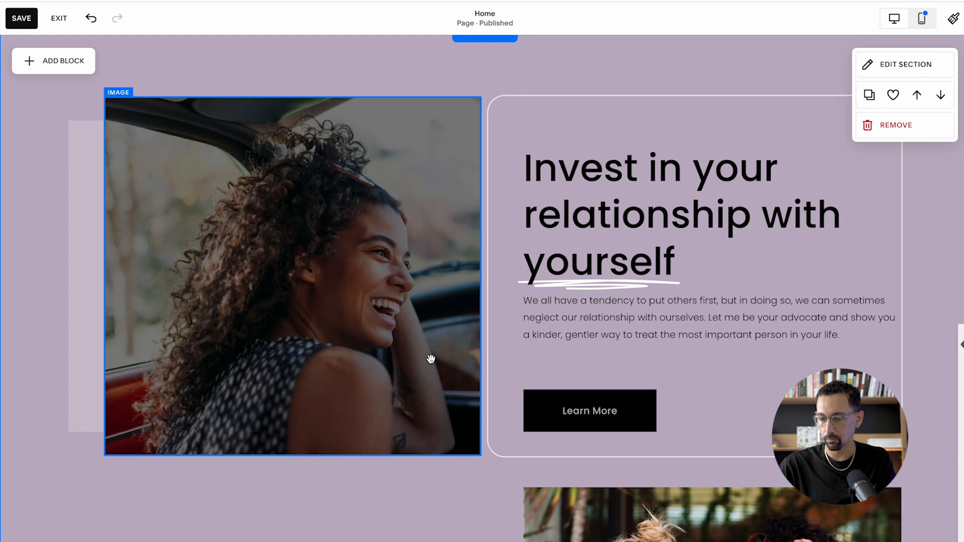
# - Narrow the heading and paragraph text blocks by one grid column from their right edges
pyautogui.click(711, 316)
pyautogui.moveTo(901, 337); pyautogui.dragTo(866, 337)
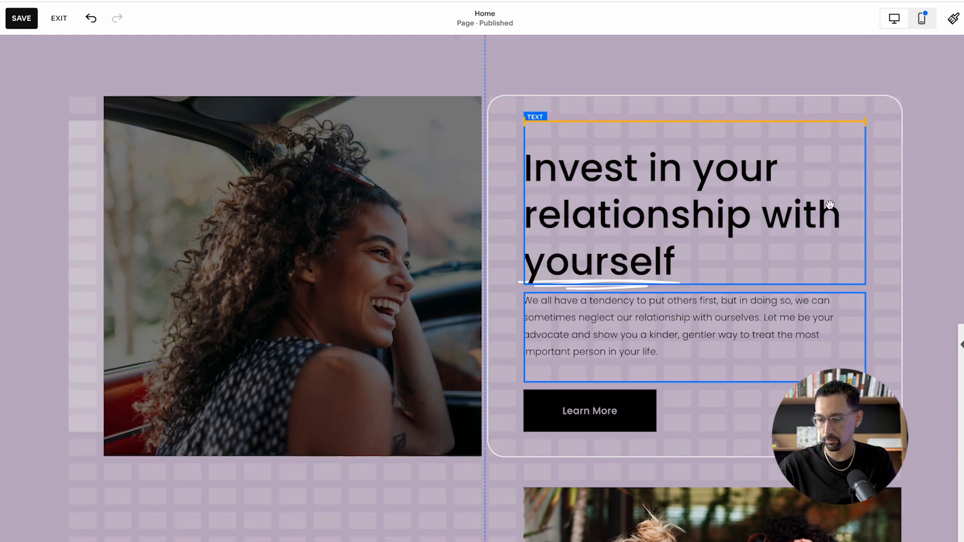
# - Change the Learn More button's sizing from Fill to Fit
pyautogui.click(598, 412)
pyautogui.click(585, 367)
pyautogui.press('Escape')
pyautogui.click(563, 404)
pyautogui.click(537, 364)
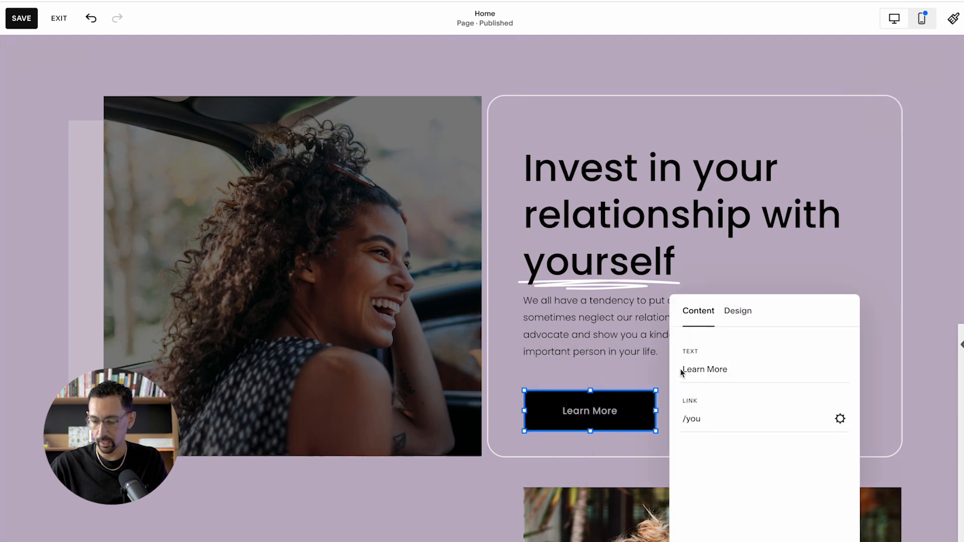
pyautogui.click(740, 317)
pyautogui.click(719, 415)
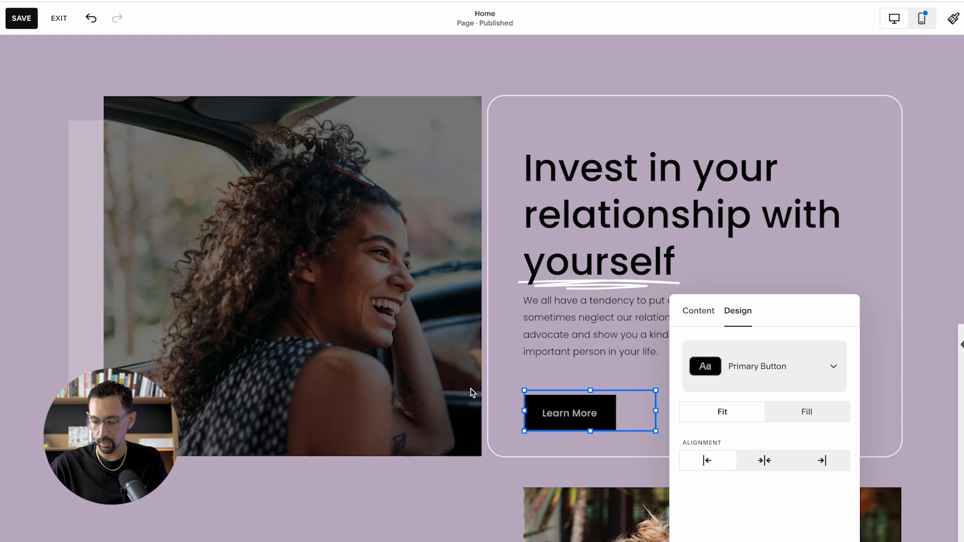
# - Align the Learn More button to the top of its block
pyautogui.click(567, 412)
pyautogui.click(648, 365)
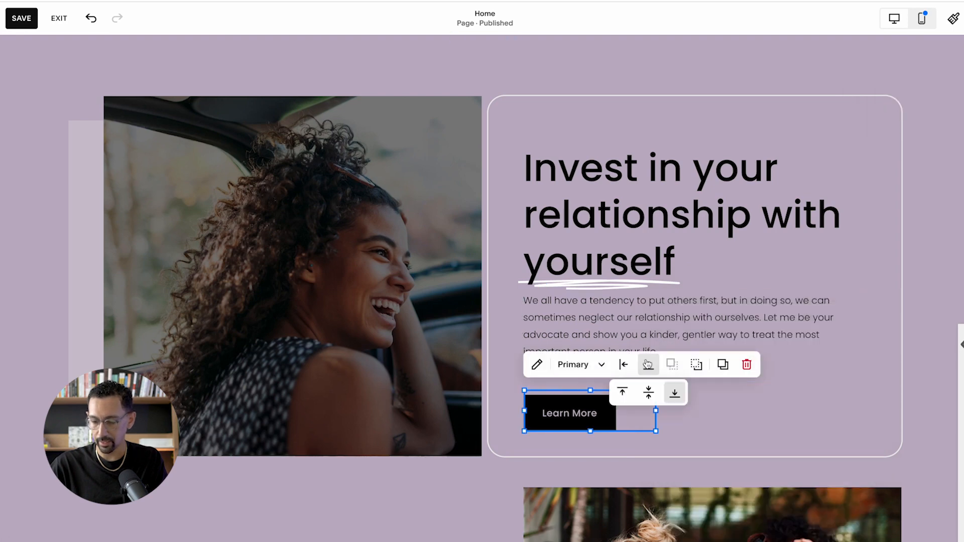
pyautogui.click(623, 392)
pyautogui.click(363, 522)
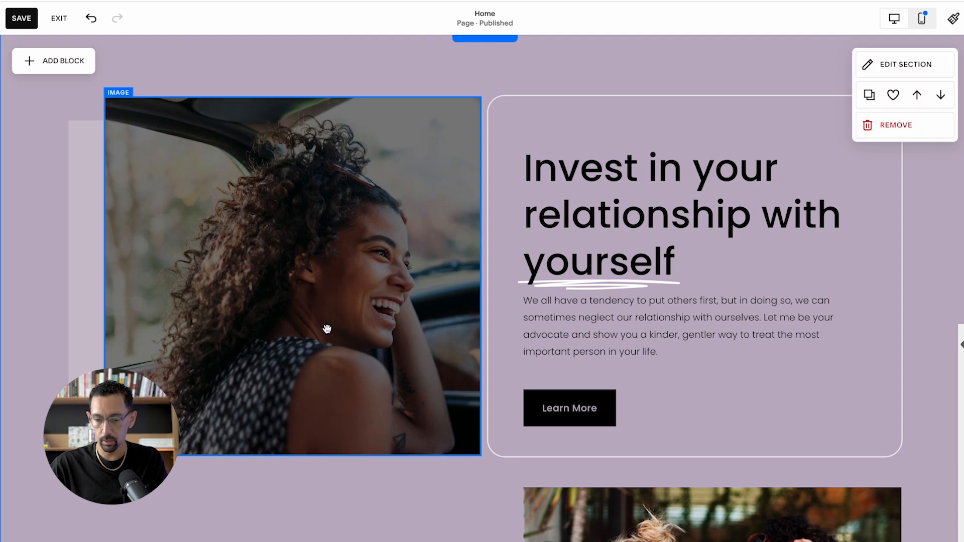
# - Set the car image's corner radius to 30
pyautogui.click(323, 329)
pyautogui.click(117, 71)
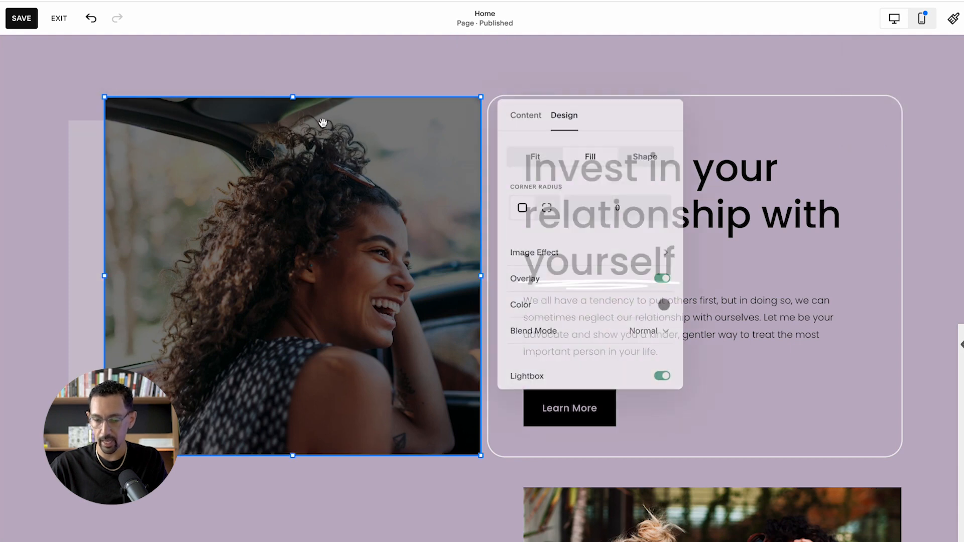
pyautogui.tripleClick(618, 204)
pyautogui.click(618, 206)
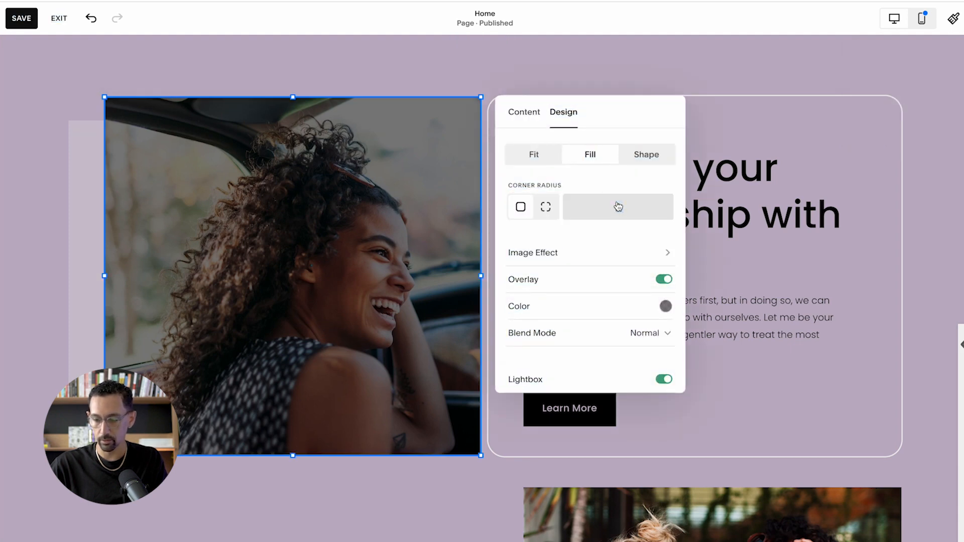
pyautogui.write('30')
pyautogui.click(473, 81)
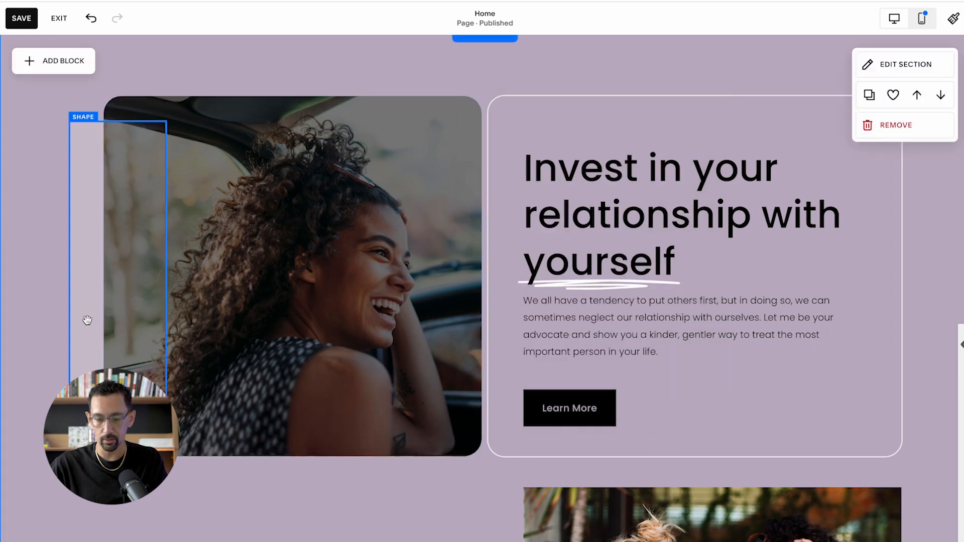
# - Try the translucent shape behind the lower middle of the car image, then return it to the image's left edge
pyautogui.moveTo(94, 324); pyautogui.dragTo(319, 366)
pyautogui.press('Delete')
pyautogui.hotkey('shift', 'Right')
pyautogui.press('super+z')
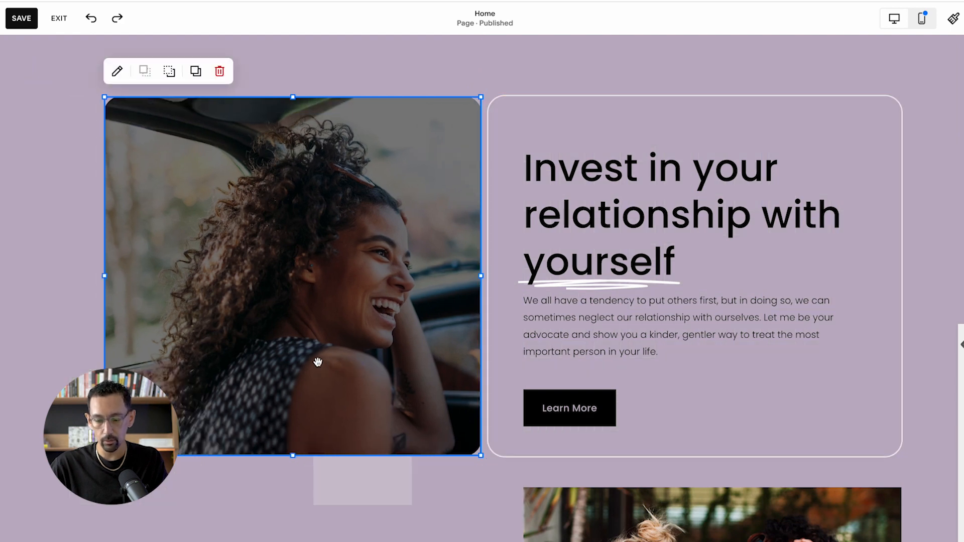
pyautogui.moveTo(354, 477); pyautogui.dragTo(126, 401)
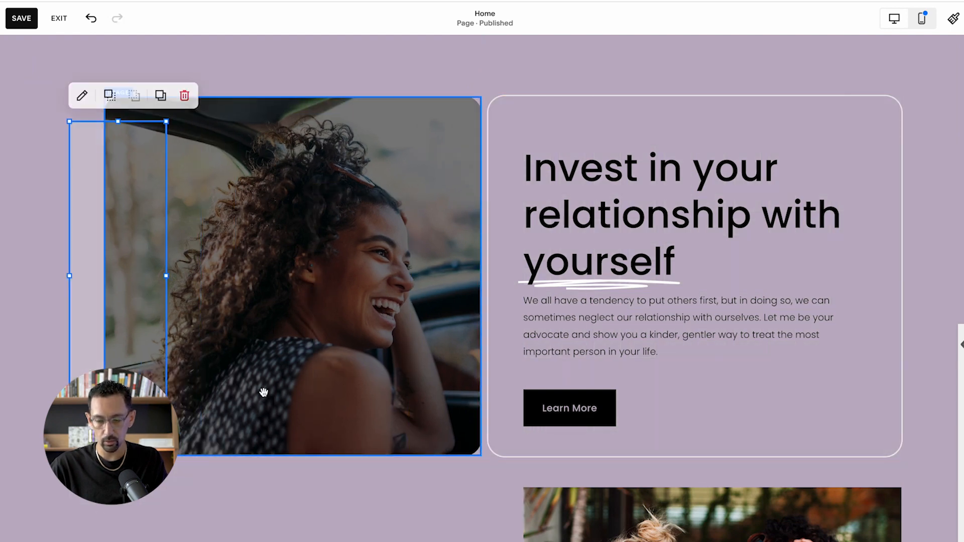
# - Narrow the car image by two grid columns from its right edge
pyautogui.click(271, 399)
pyautogui.hotkey('shift', 'Left')
pyautogui.hotkey('shift', 'Left')
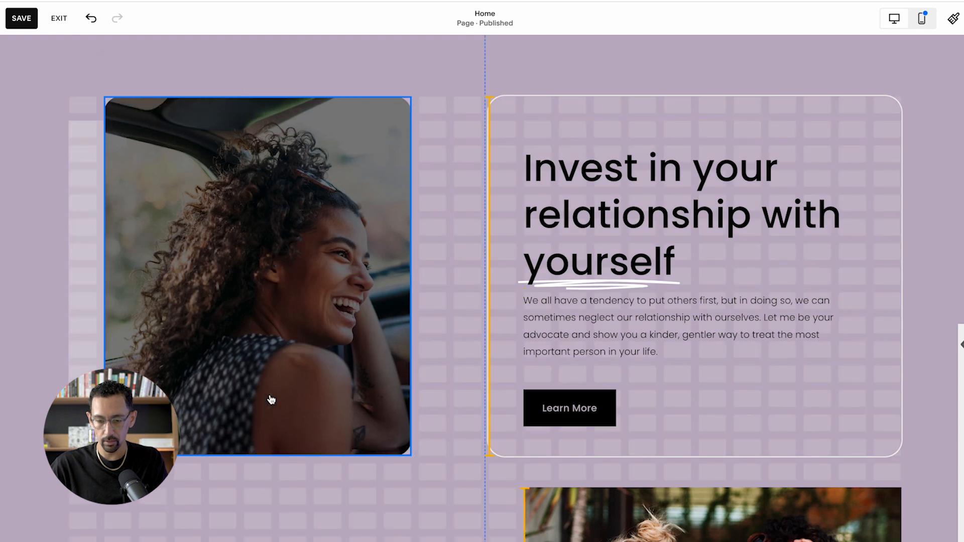
# - Move the car image one grid column to the right and shorten it by one row at both its top and bottom edges
pyautogui.moveTo(273, 303); pyautogui.dragTo(289, 311)
# - Shorten the translucent shape behind the car image by two grid rows and shift it one row down and one column right
pyautogui.click(100, 299)
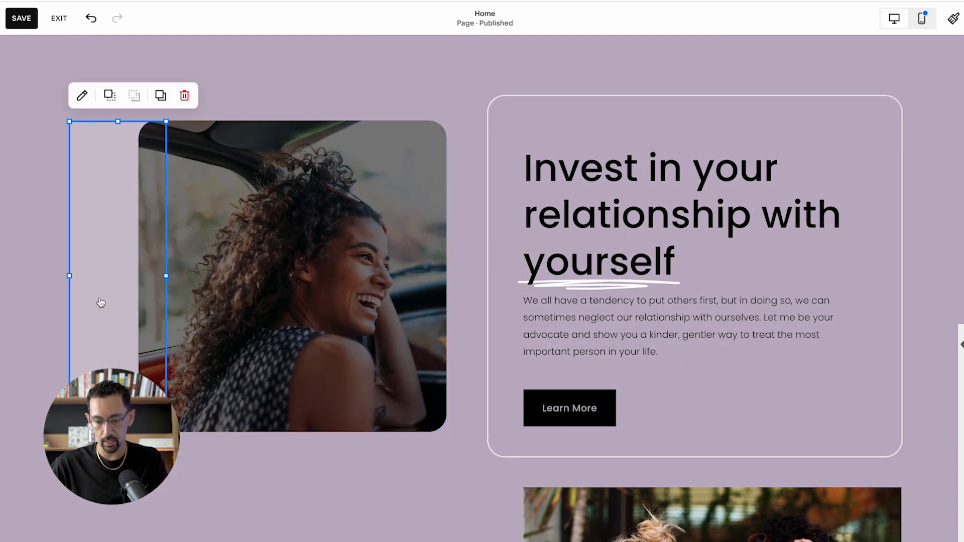
pyautogui.hotkey('shift', 'Up')
pyautogui.hotkey('shift', 'Up')
pyautogui.hotkey('shift', 'Up')
pyautogui.hotkey('shift', 'Up')
pyautogui.hotkey('shift', 'Up')
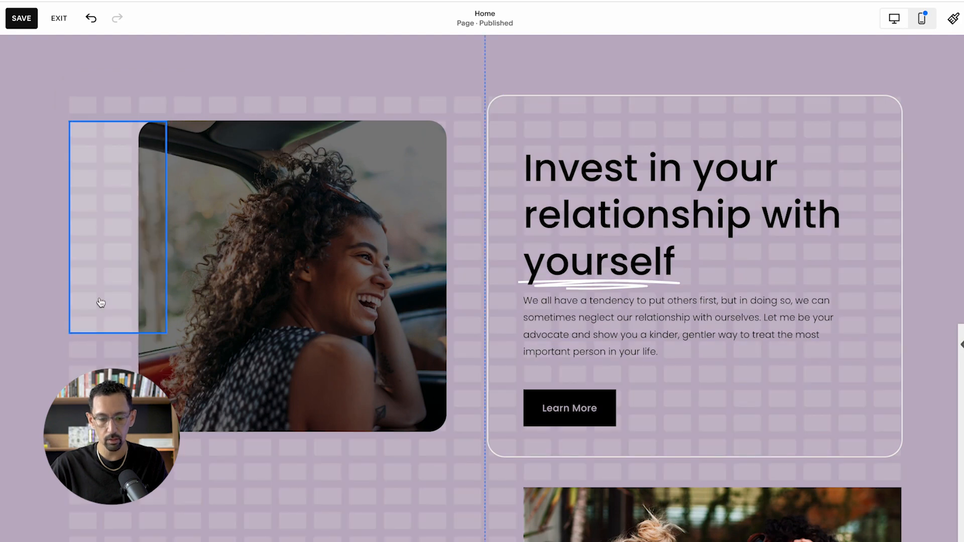
pyautogui.press('Down')
pyautogui.press('Down')
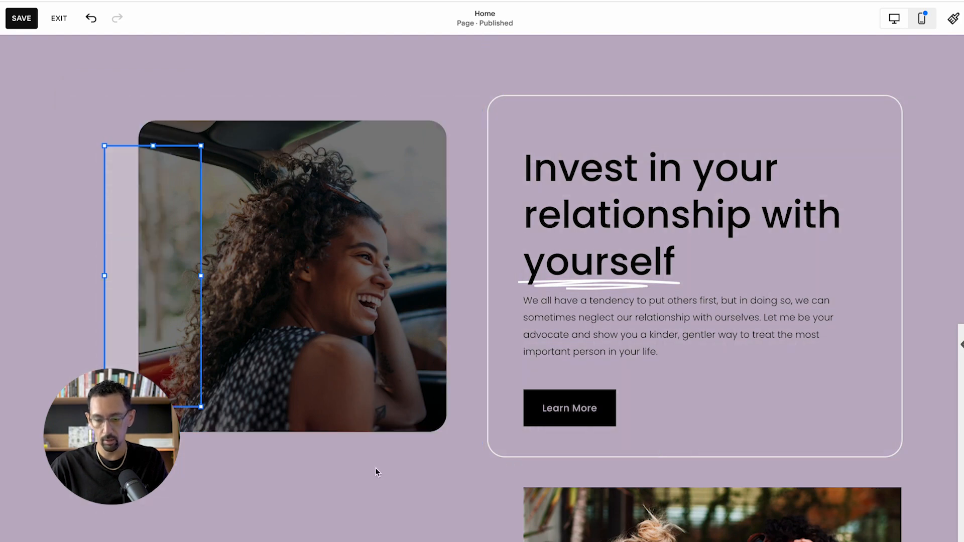
pyautogui.click(431, 490)
pyautogui.scroll(-1, 429, 483)
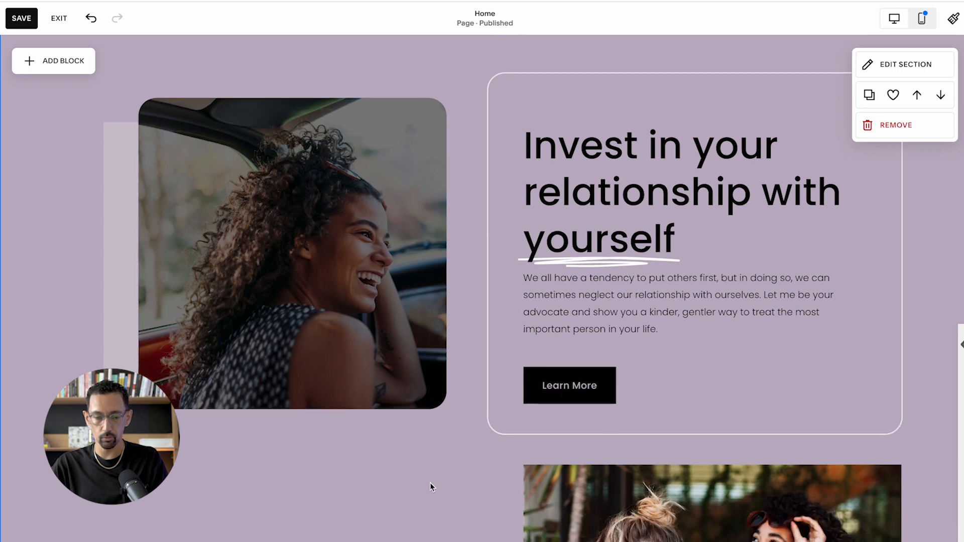
pyautogui.click(125, 294)
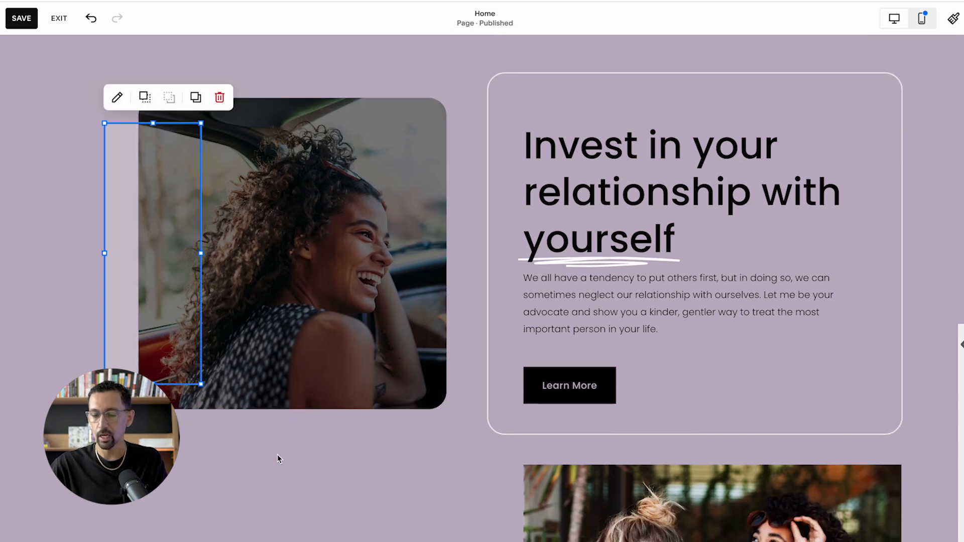
pyautogui.click(374, 461)
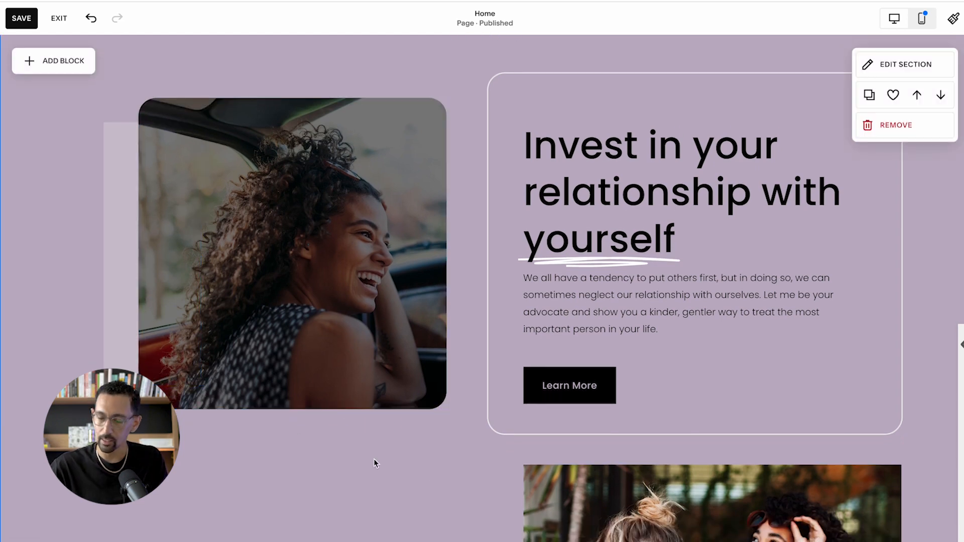
pyautogui.scroll(1, 422, 414)
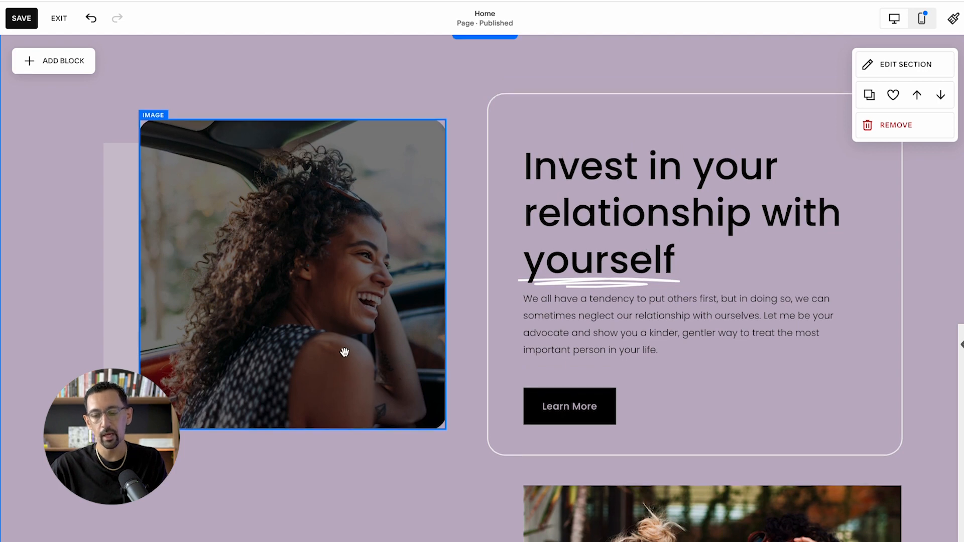
pyautogui.scroll(1, 344, 352)
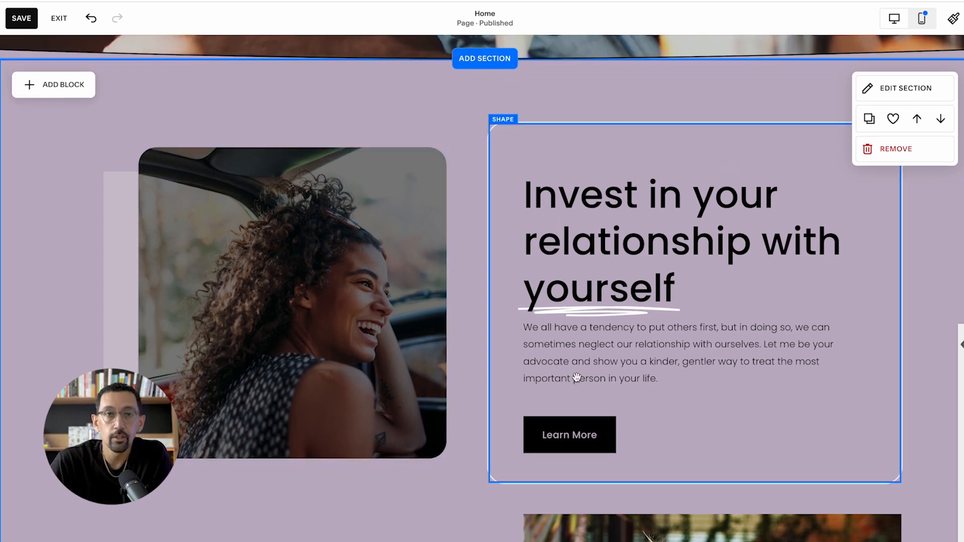